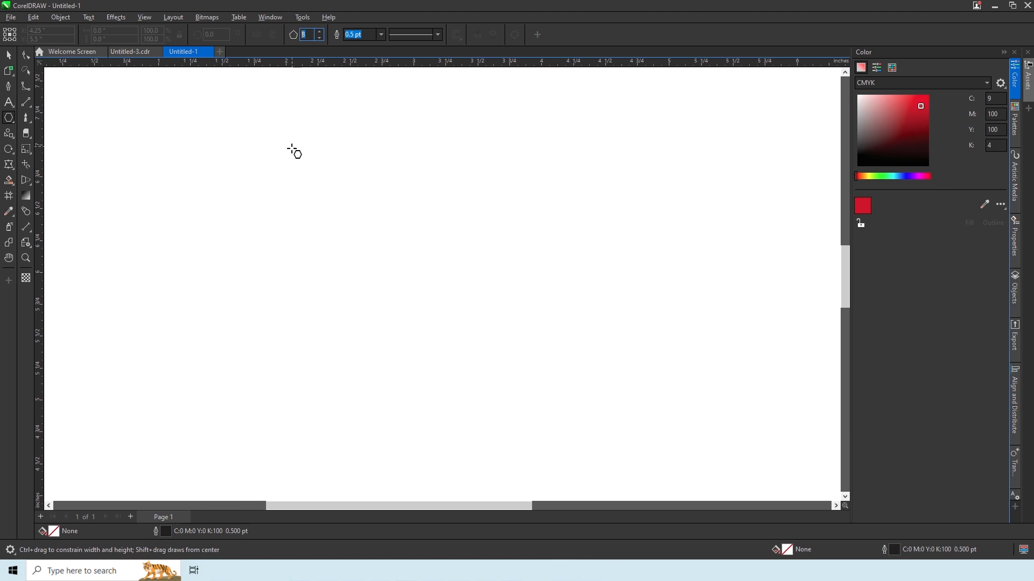
- Draw an eight-sided polygon about 1.586 in wide and rotate it to 67.575 degrees so its edges lie flat
left_click_drag(291, 152, 492, 318)
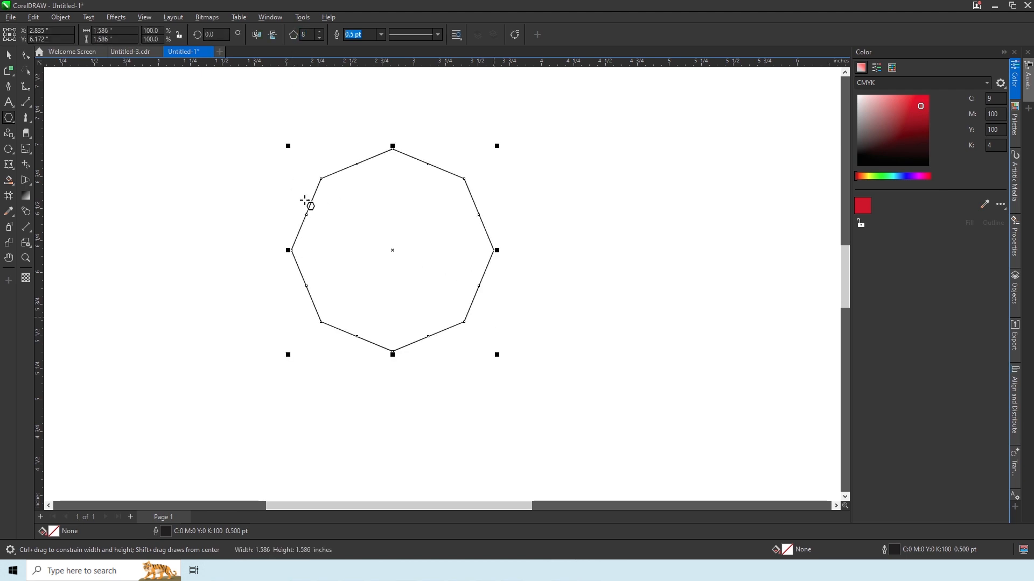
left_click(9, 55)
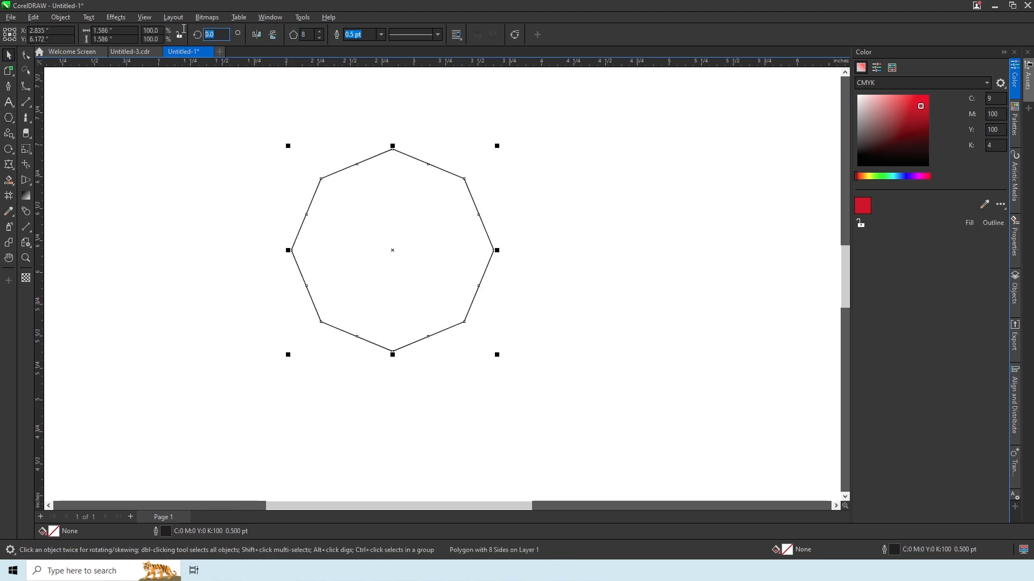
key("Return")
left_click(255, 189)
left_click(453, 323)
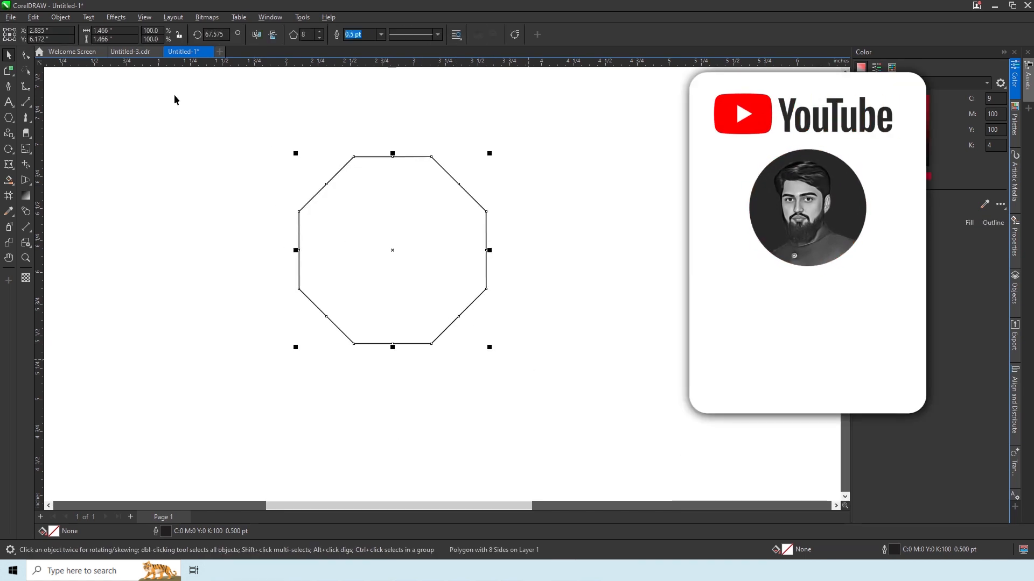
- Copy the octagon and paste the duplicate in place on top of it
left_click(41, 20)
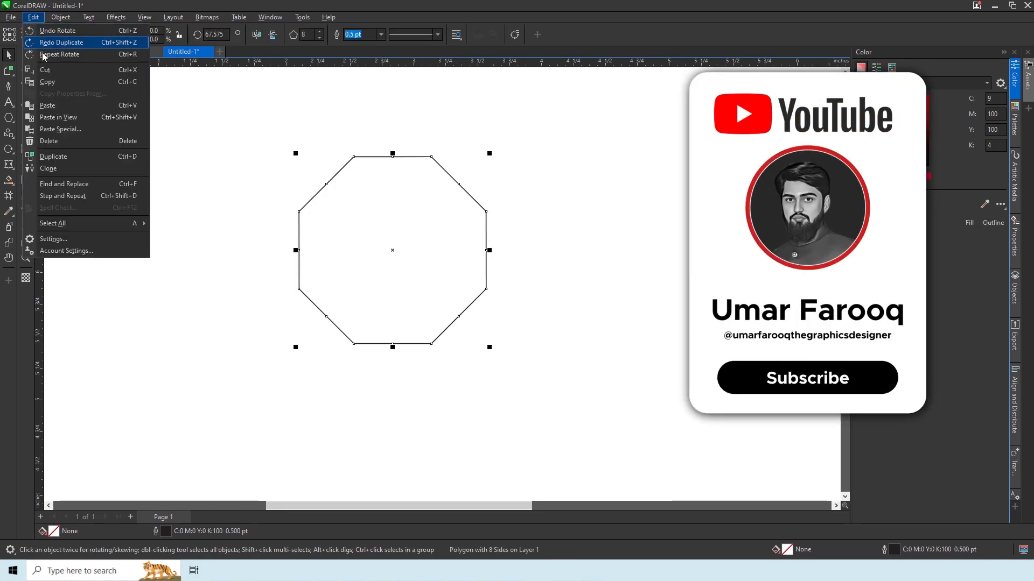
left_click(47, 84)
left_click(33, 16)
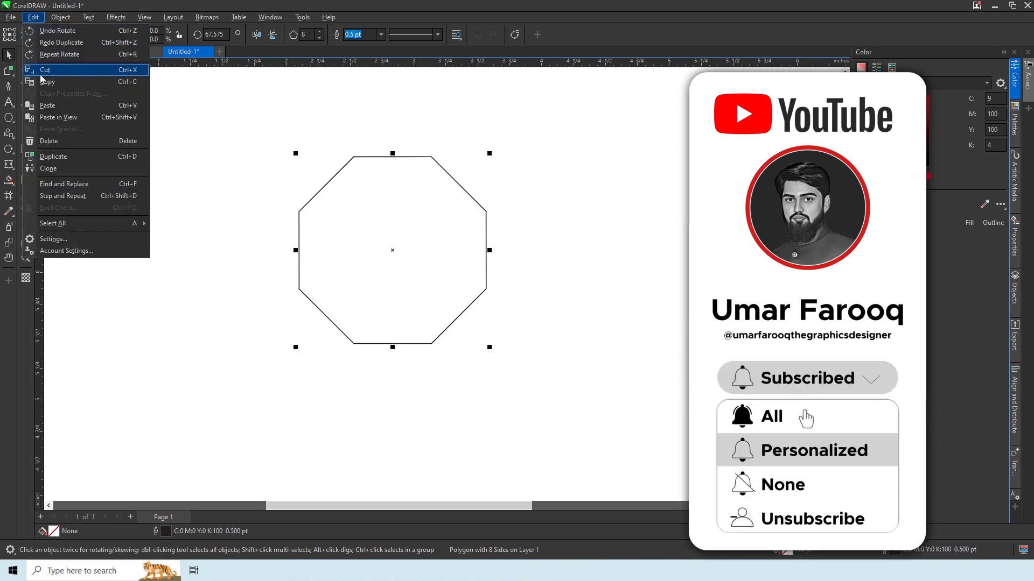
left_click(43, 105)
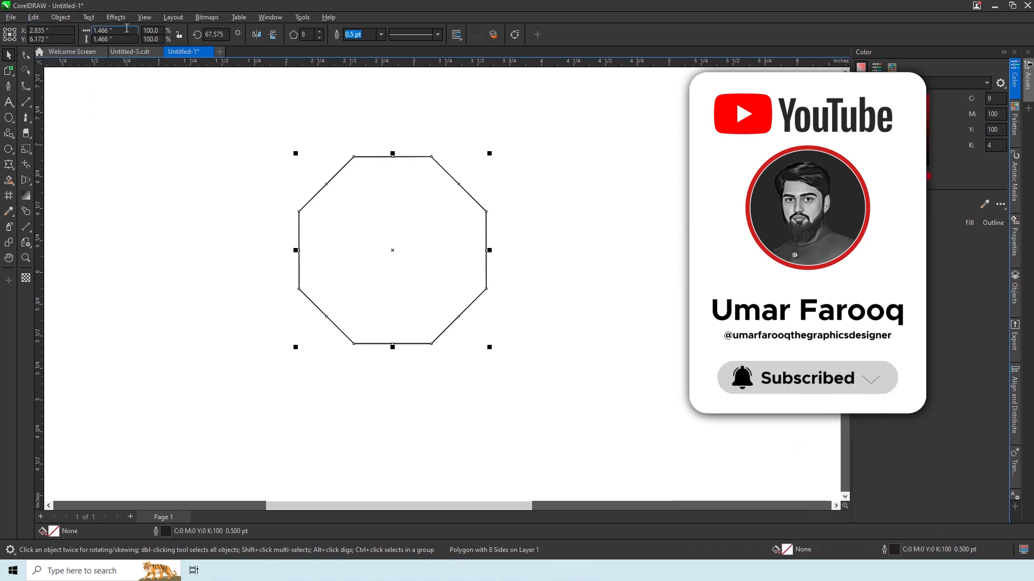
- Lock the proportions and resize the pasted octagon to 1.556 in so it surrounds the original one
left_click(178, 36)
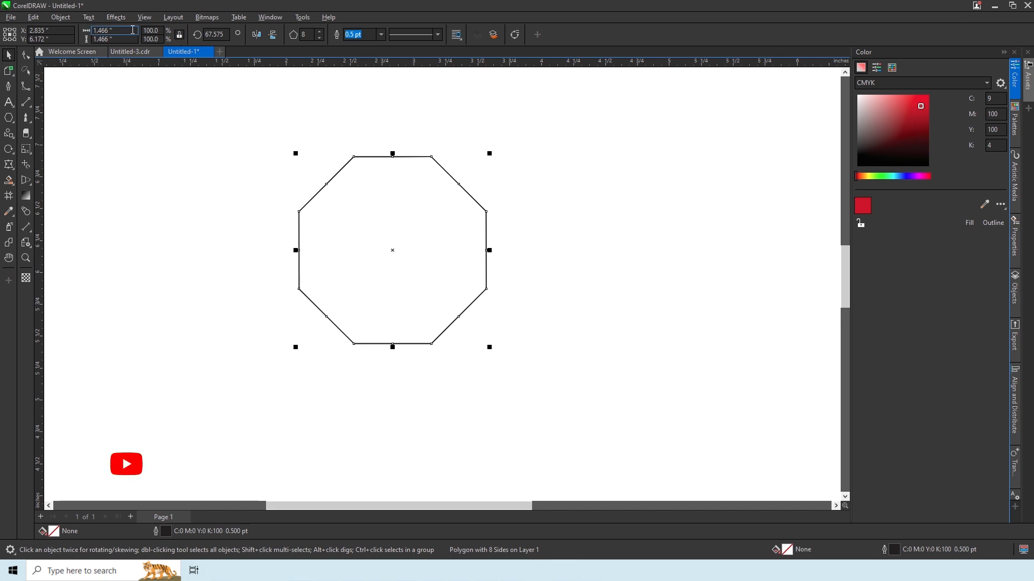
left_click(127, 31)
key("Up")
key("Up")
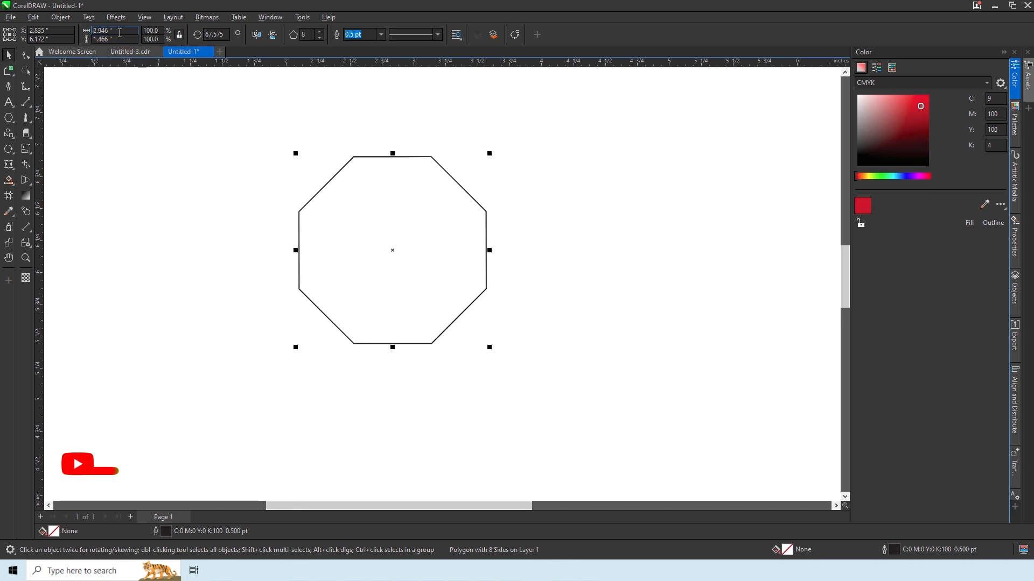
key("Return")
left_click(129, 40)
key("Down")
key("Down")
key("Down")
key("Down")
key("Down")
key("Down")
key("Down")
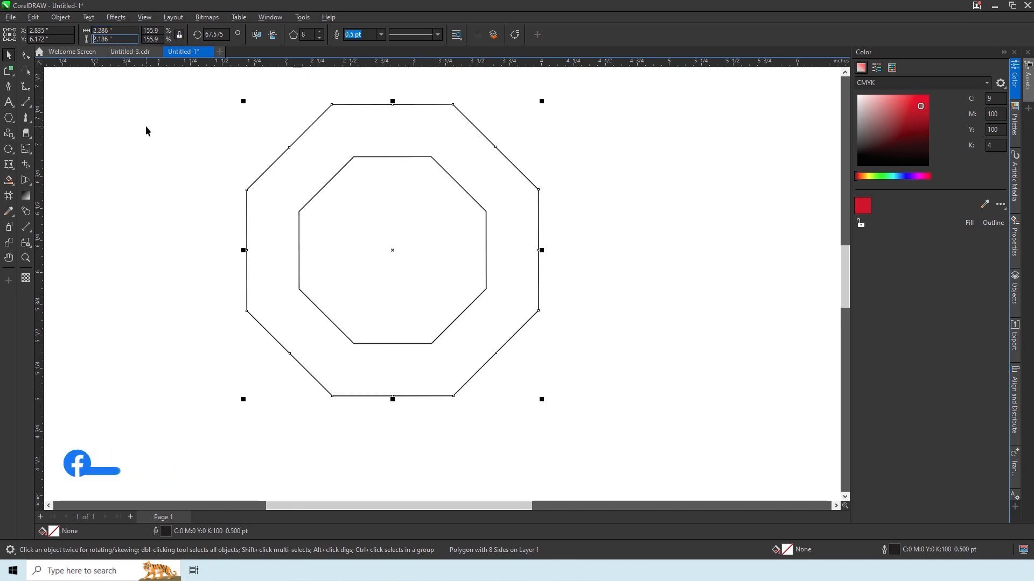
key("Down")
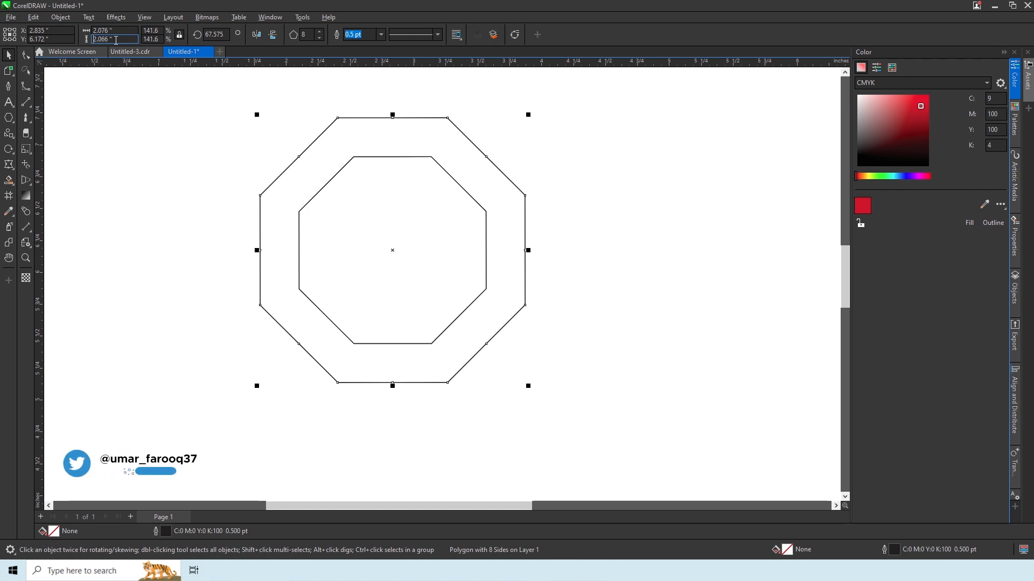
key("Return")
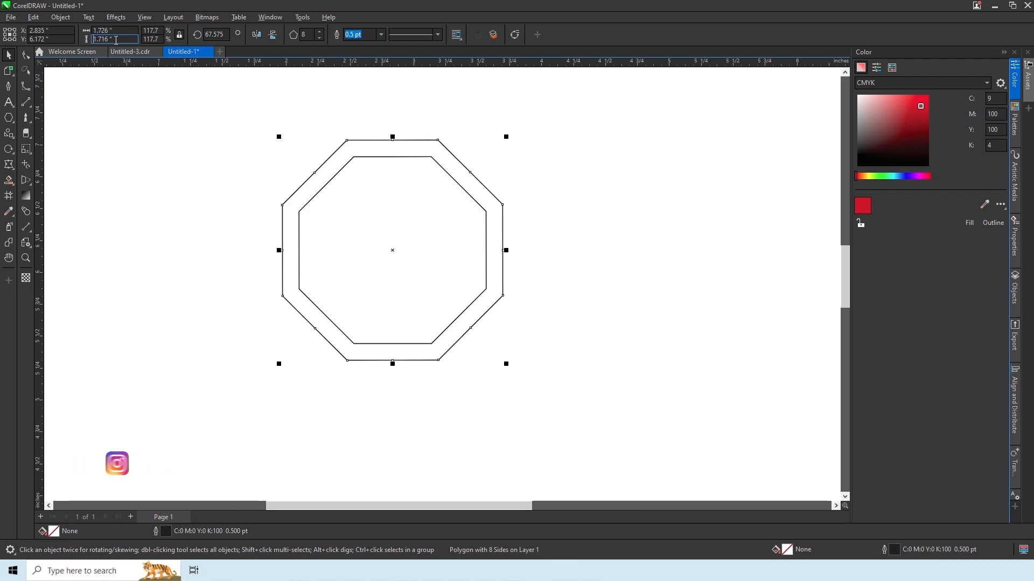
key("Down")
key("Down")
key("Down")
key("Down")
key("Down")
key("Down")
key("Down")
key("Down")
key("Down")
key("Down")
key("Down")
key("Down")
key("Down")
key("Down")
key("Down")
key("Down")
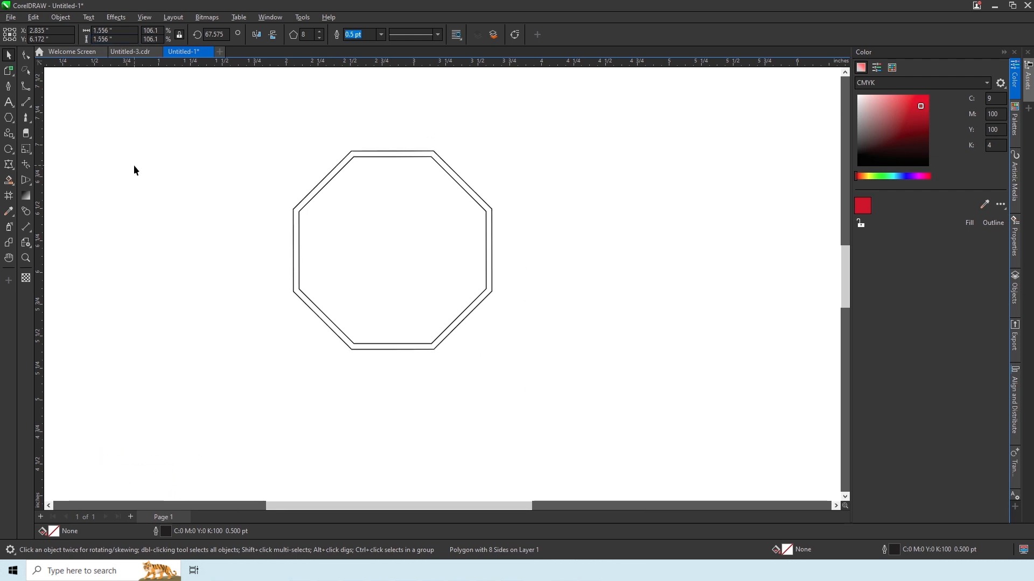
left_click(136, 169)
- Smart Fill the narrow band between the two octagons
left_click(9, 184)
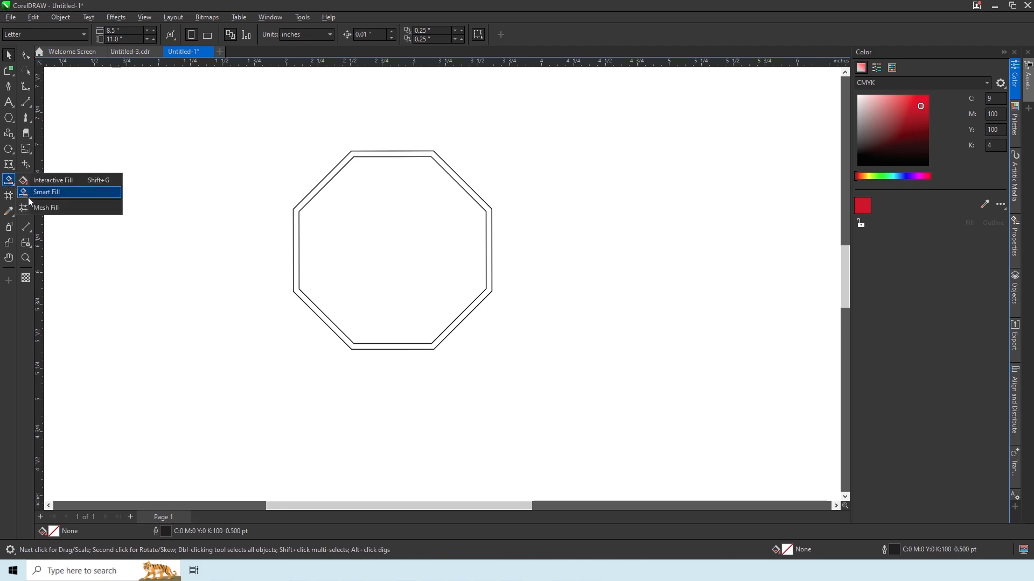
left_click(75, 193)
left_click(356, 155)
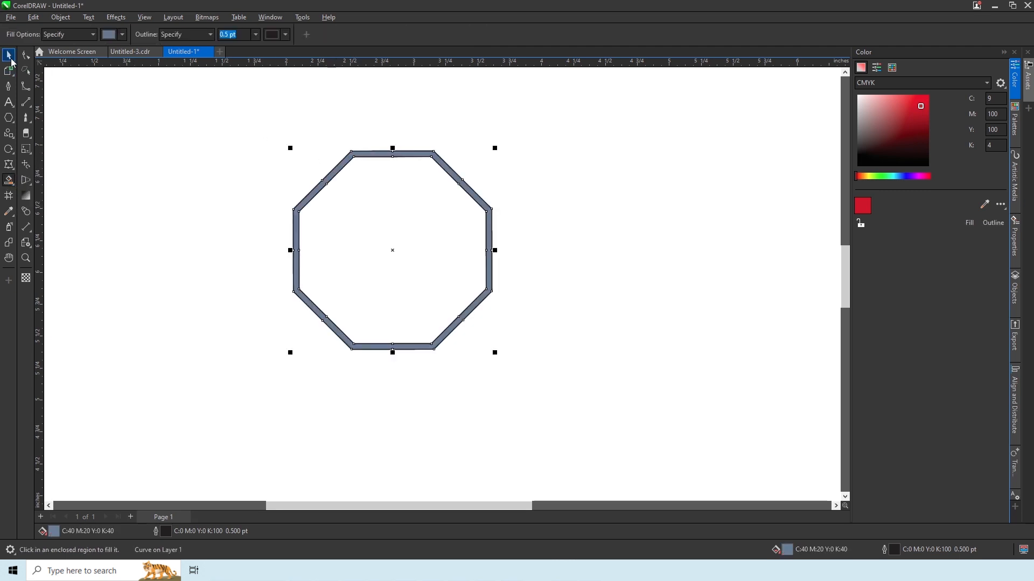
- Move the filled octagonal ring aside, delete the two source octagons, and move the ring back to their place
left_click(10, 57)
left_click_drag(330, 180, 582, 226)
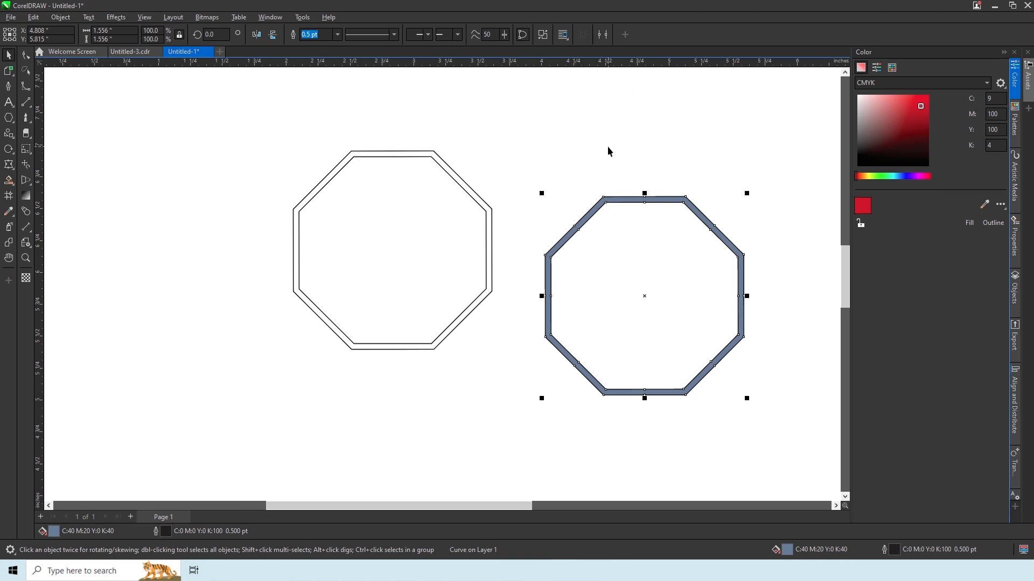
left_click_drag(198, 380, 198, 381)
key("Delete")
left_click_drag(575, 358, 326, 323)
- Remove the outline of the octagonal ring and fill it with black
left_click(339, 38)
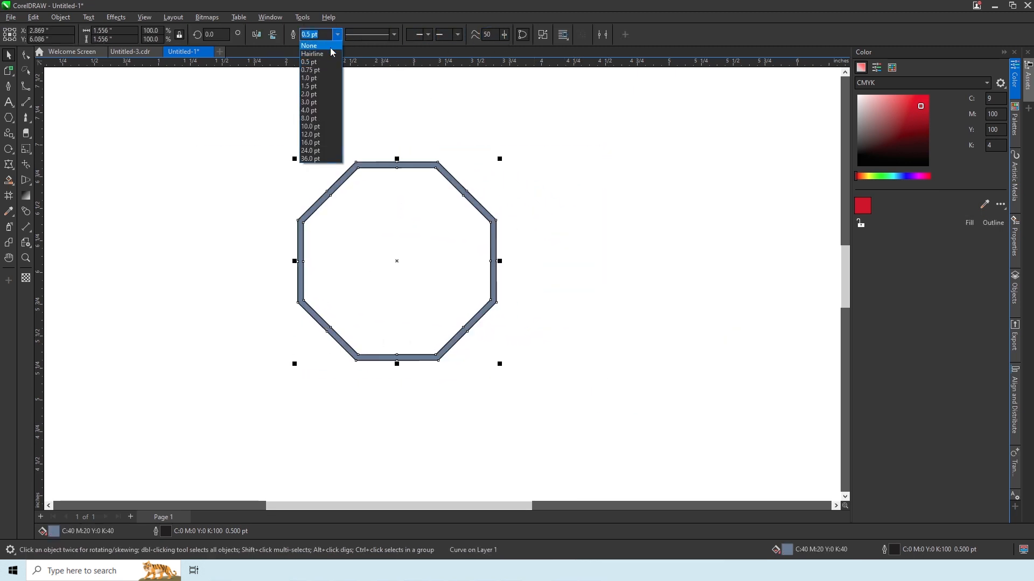
left_click(330, 48)
left_click_drag(865, 161, 855, 178)
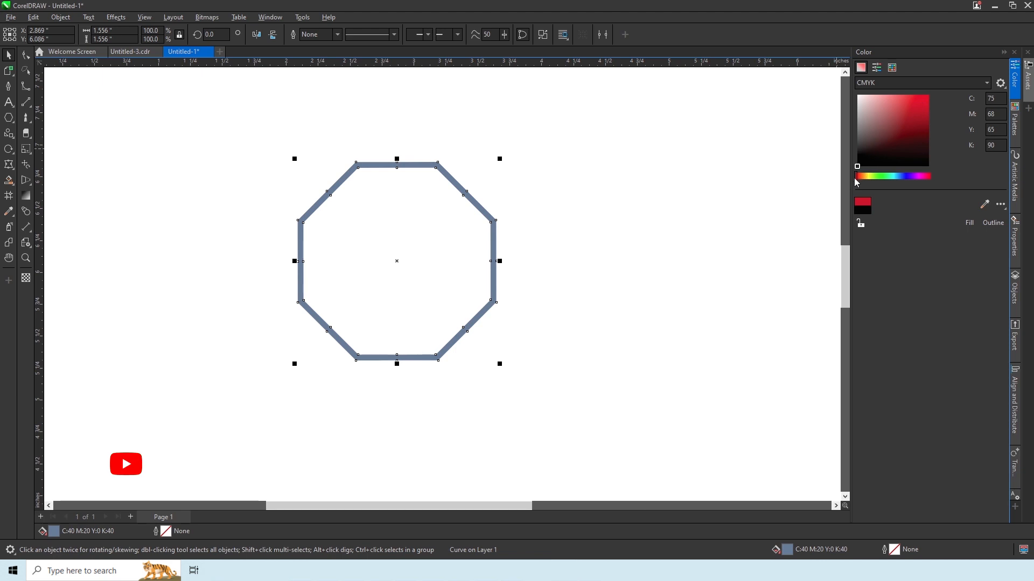
left_click(971, 224)
left_click(620, 235)
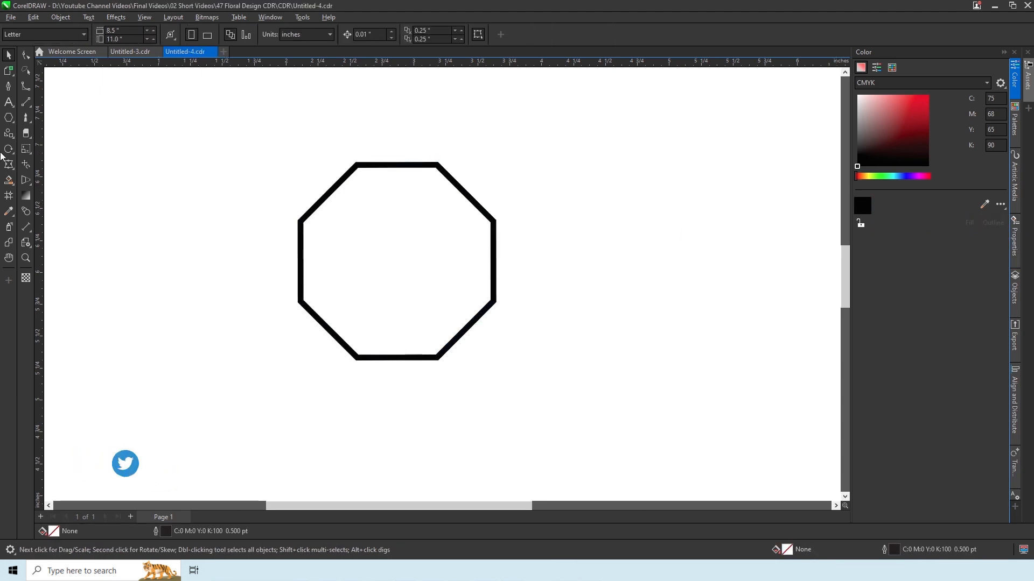
- Draw an eight-pointed star about 1.695 in wide over the octagonal ring
left_click(8, 118)
left_click(69, 171)
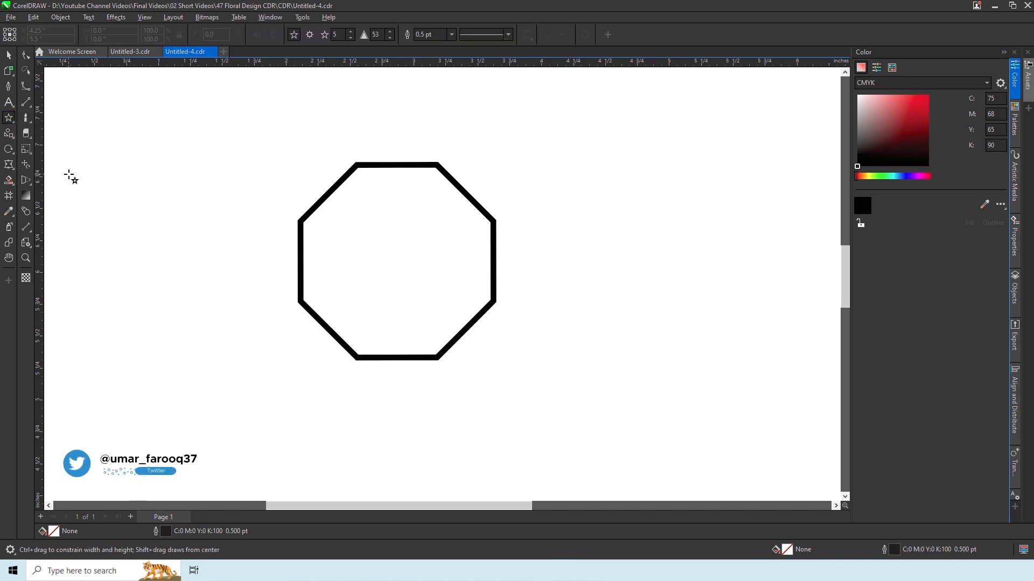
left_click(350, 31)
left_click_drag(251, 210, 473, 432)
left_click(7, 58)
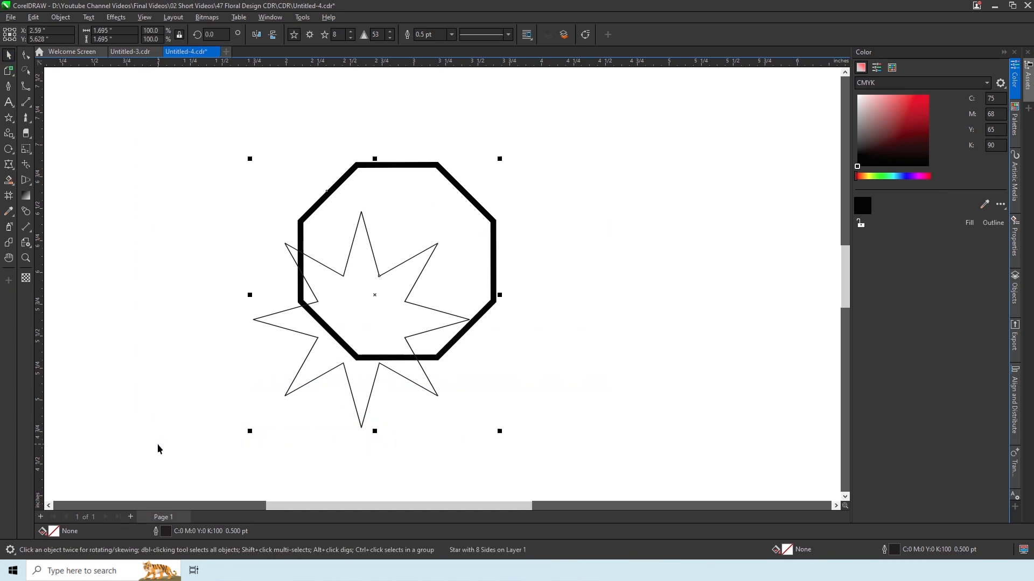
- Align the star and the octagonal ring on their horizontal and vertical centers
key("ctrl+a")
left_click(1006, 404)
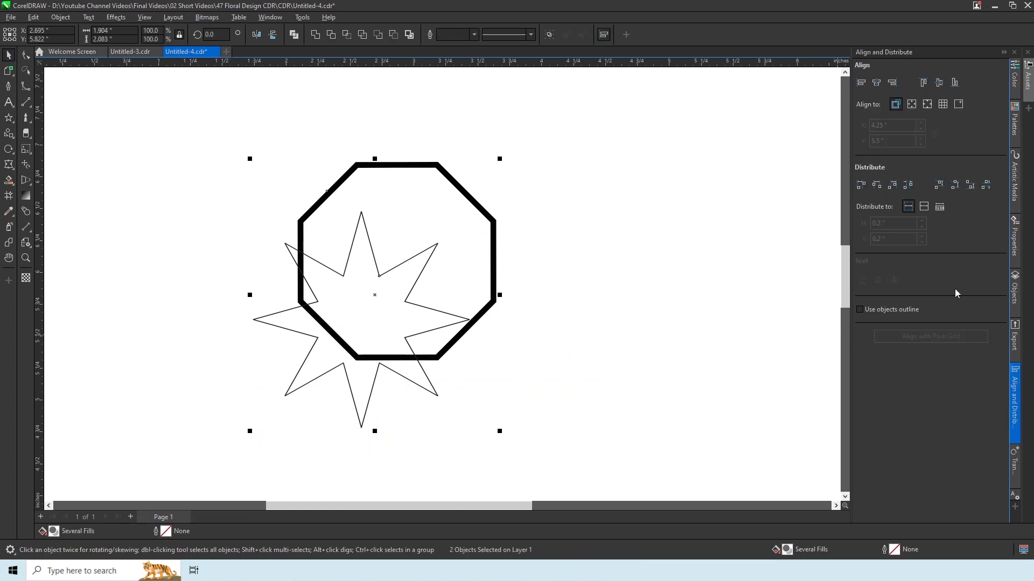
left_click(874, 82)
left_click(941, 82)
left_click(501, 264)
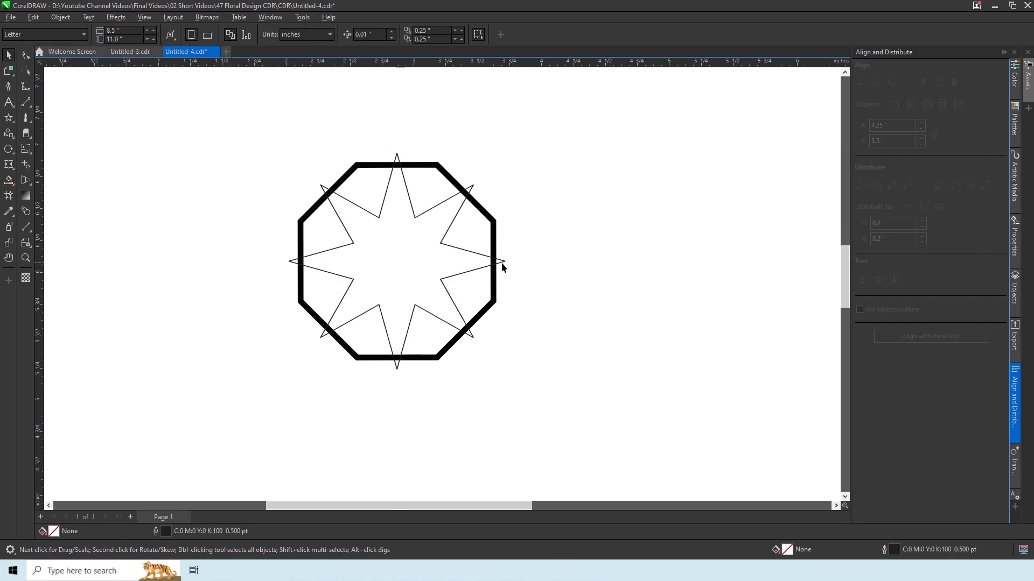
- Enlarge the star from its center to about 1.919 in and paste a copy of it in place
left_click_drag(509, 373, 524, 388)
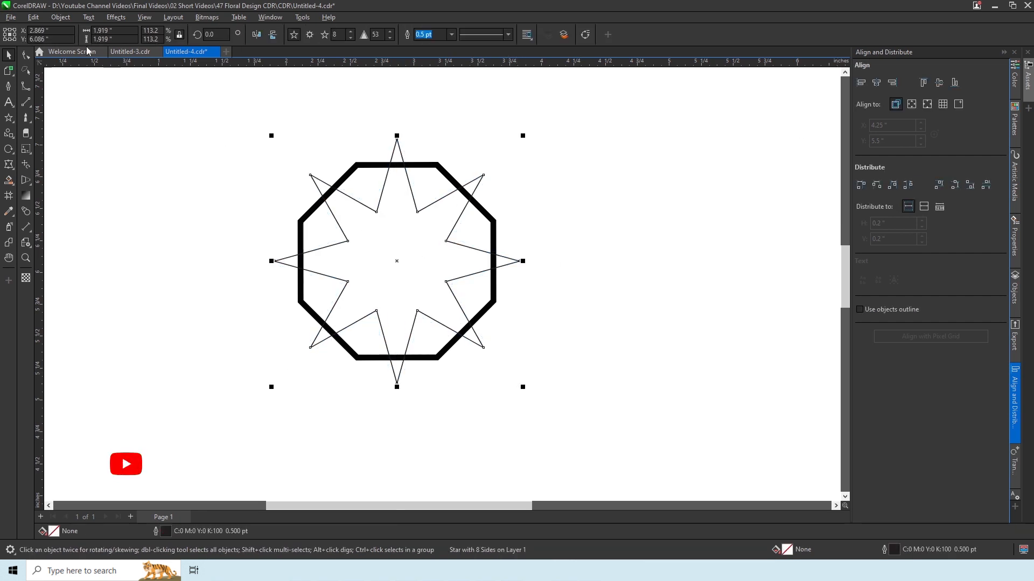
left_click(33, 17)
left_click(36, 18)
left_click(39, 20)
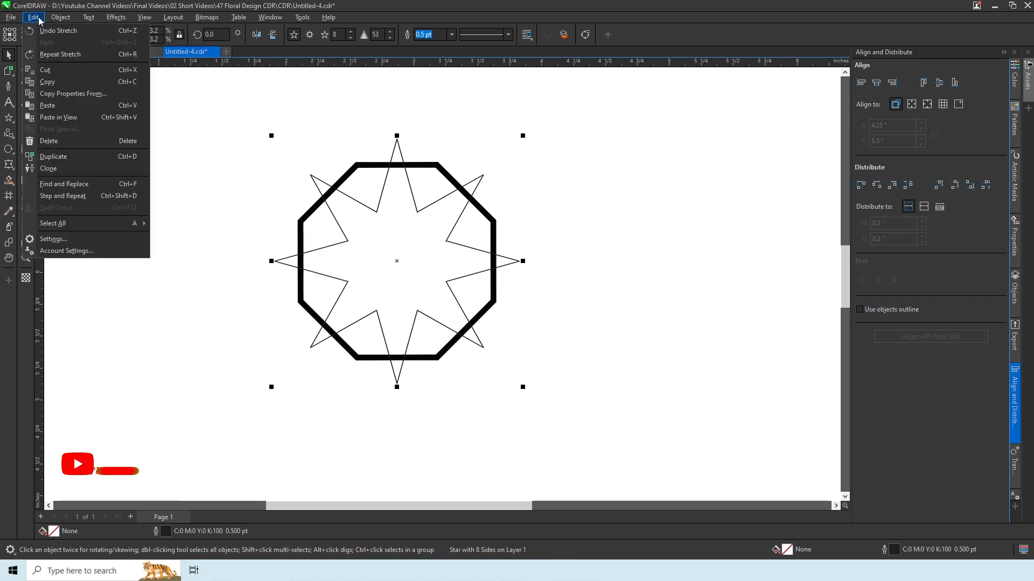
left_click(59, 106)
- Shrink the pasted star about its center to about 1.565 in
scroll(432, 335, "up", 2)
left_click_drag(553, 401, 531, 390)
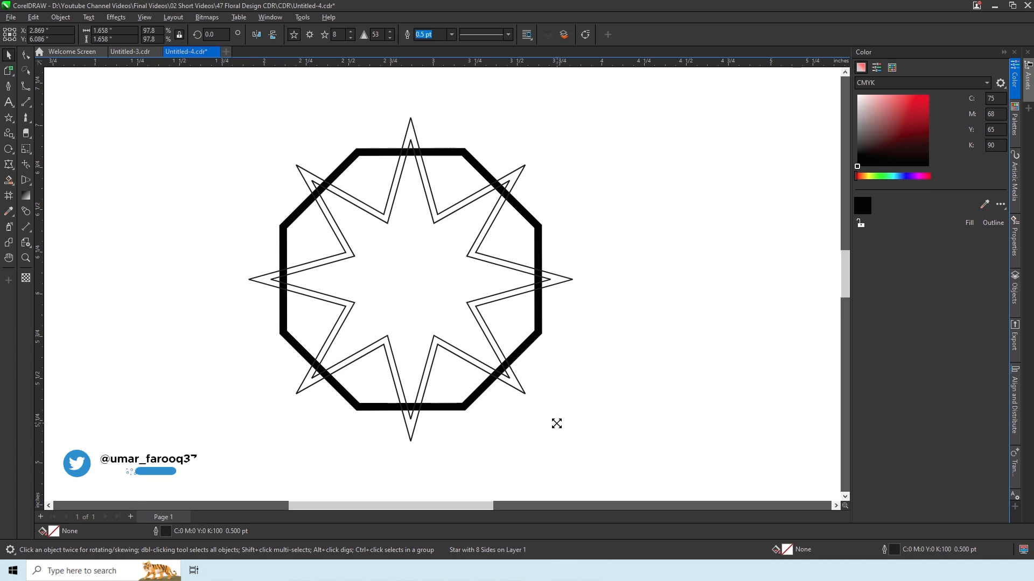
left_click_drag(556, 424, 544, 416)
scroll(349, 177, "down", 2)
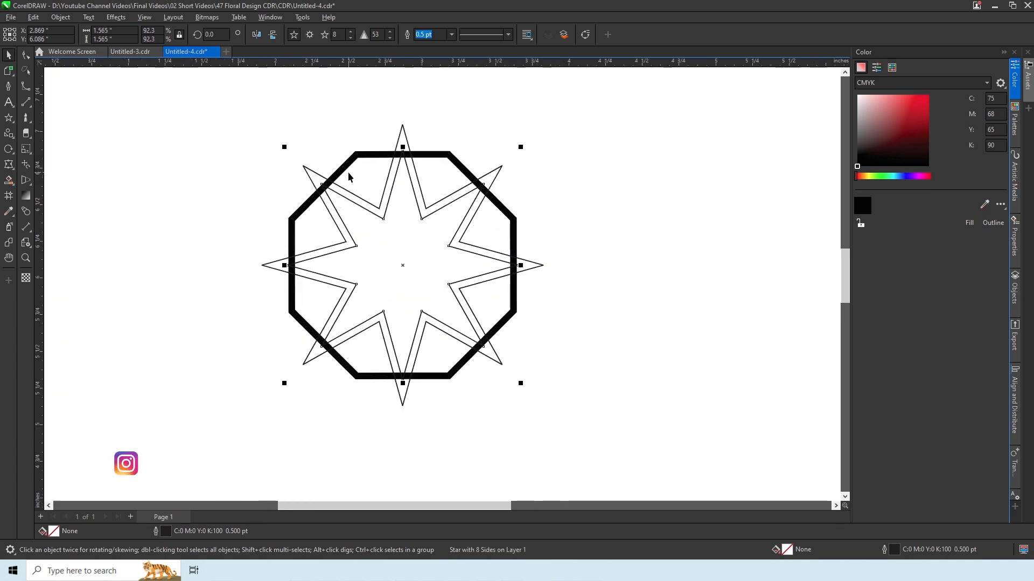
- Paste another star in place and enlarge it from its center to about 2.106 in
scroll(349, 177, "up", 1)
left_click(32, 16)
left_click(29, 13)
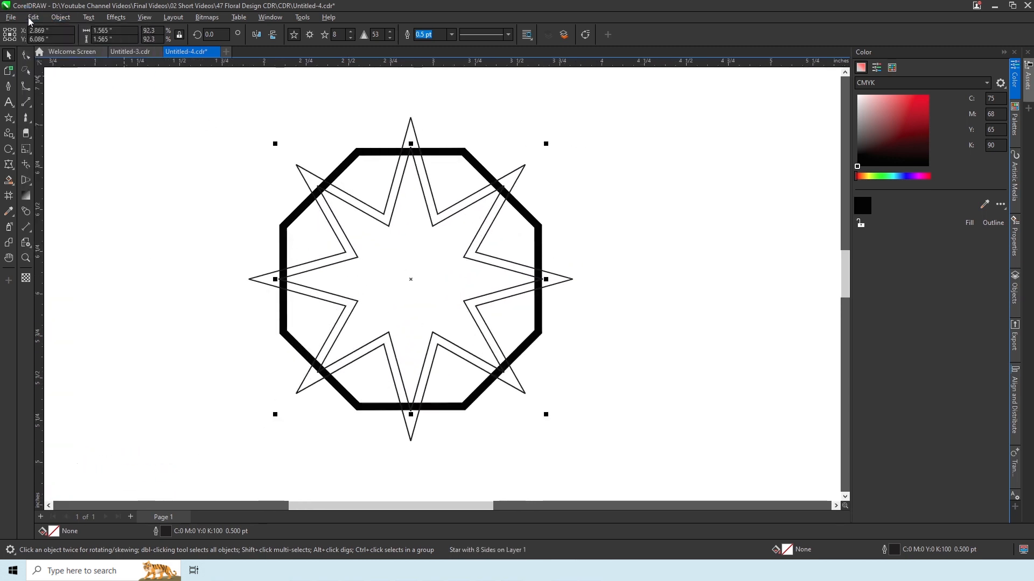
left_click(74, 114)
left_click_drag(546, 415, 602, 464)
- Select the three star outlines together and move them off the octagonal ring to its right
scroll(270, 108, "down", 1)
key("ctrl+a")
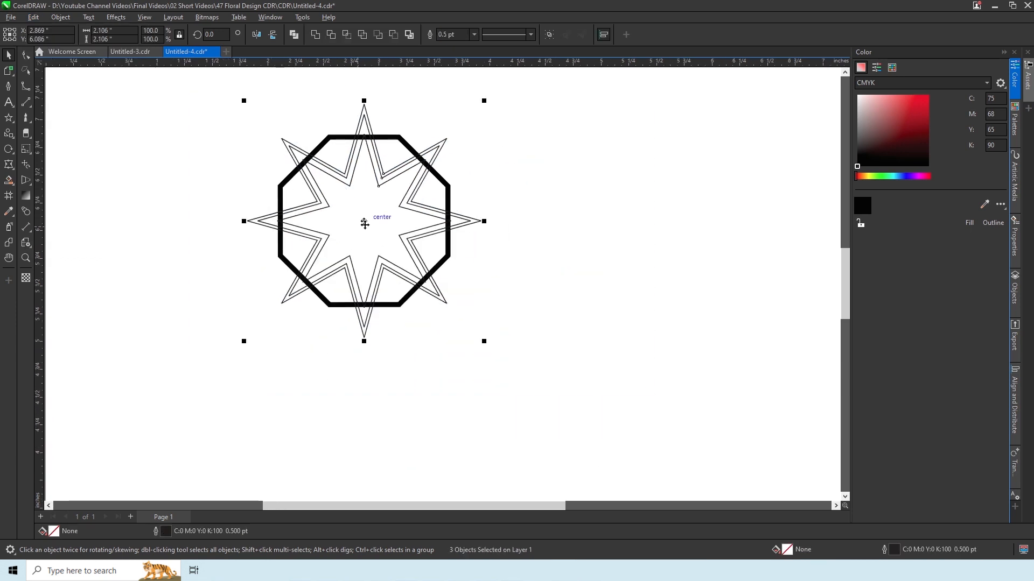
left_click_drag(358, 226, 633, 246)
scroll(762, 218, "up", 1)
left_click(760, 224)
- Smart Fill the inner and outer bands between the three star outlines
scroll(745, 253, "up", 2)
left_click(11, 184)
left_click(41, 192)
left_click(486, 189)
left_click(509, 173)
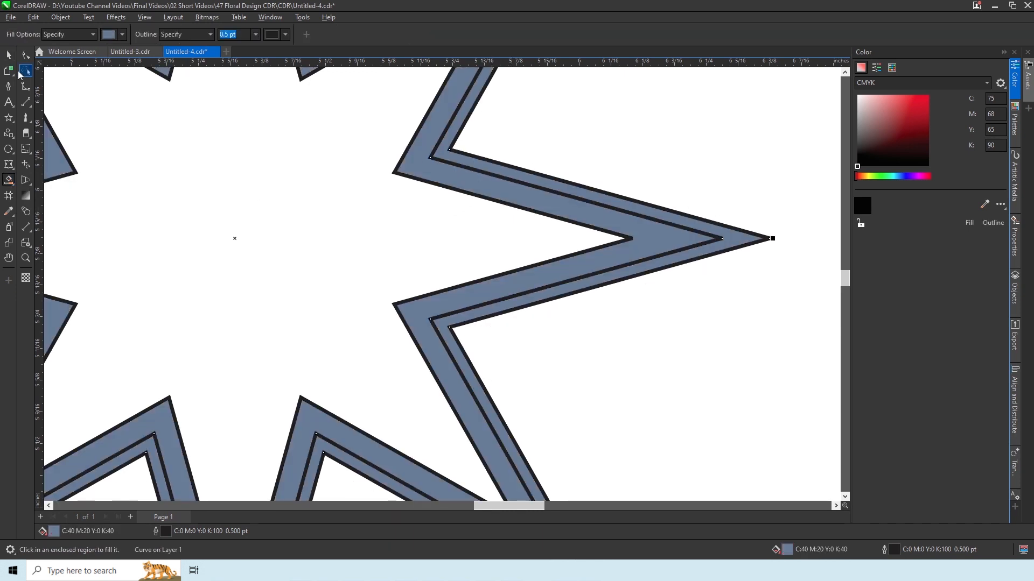
- Move the filled star bands away from the source stars and delete the three source outlines
scroll(485, 189, "down", 3)
scroll(436, 216, "up", 1)
left_click_drag(442, 216, 676, 345)
left_click(521, 227)
scroll(484, 296, "down", 1)
left_click_drag(316, 106, 604, 380)
key("Delete")
- Align the two filled star bands and the octagonal ring on their horizontal and vertical centers
scroll(695, 334, "down", 2)
scroll(535, 316, "up", 3)
scroll(358, 256, "down", 1)
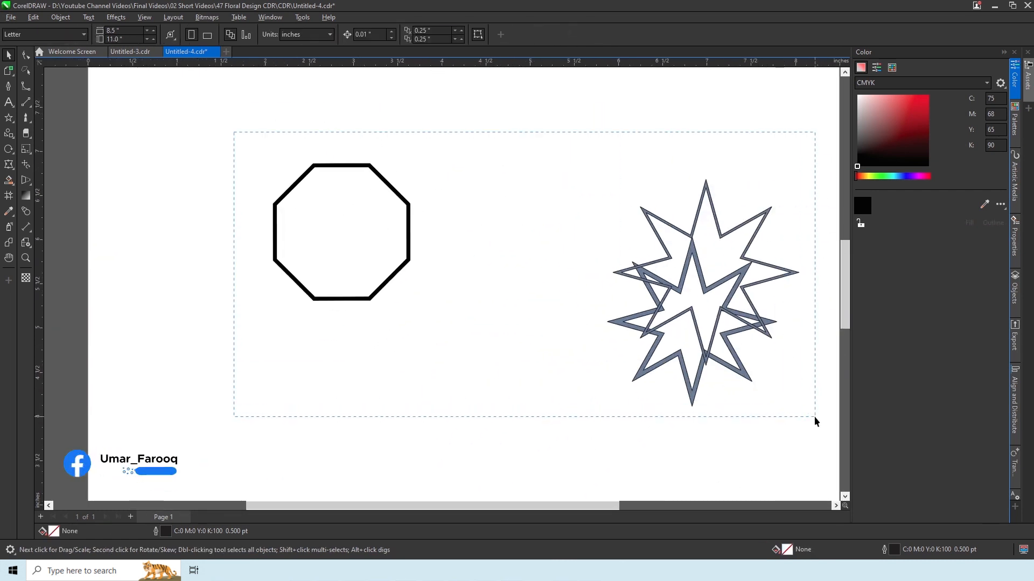
left_click_drag(815, 418, 816, 419)
left_click(1015, 396)
left_click(876, 83)
left_click(939, 82)
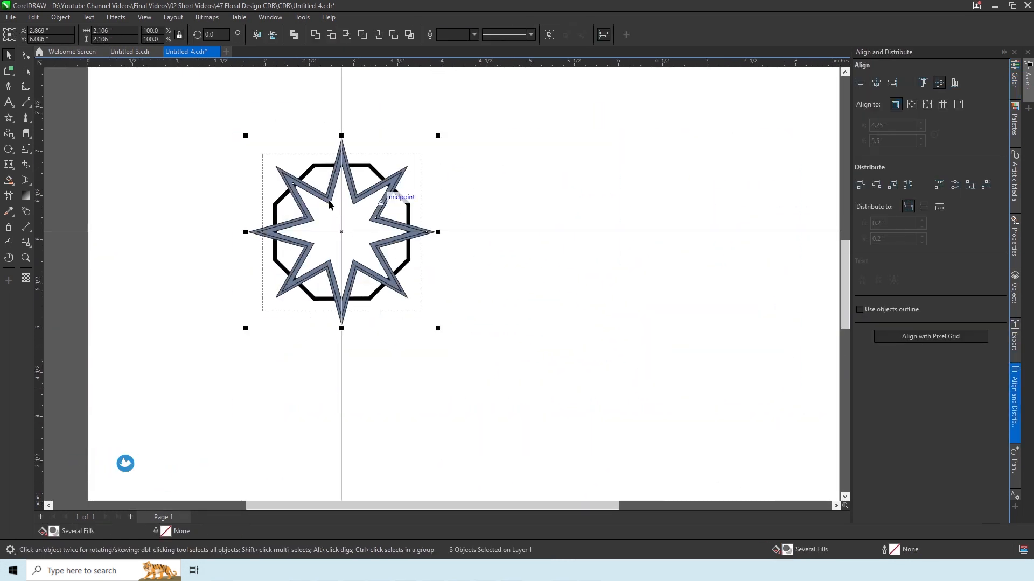
scroll(330, 204, "up", 2)
scroll(368, 293, "down", 1)
left_click(108, 167)
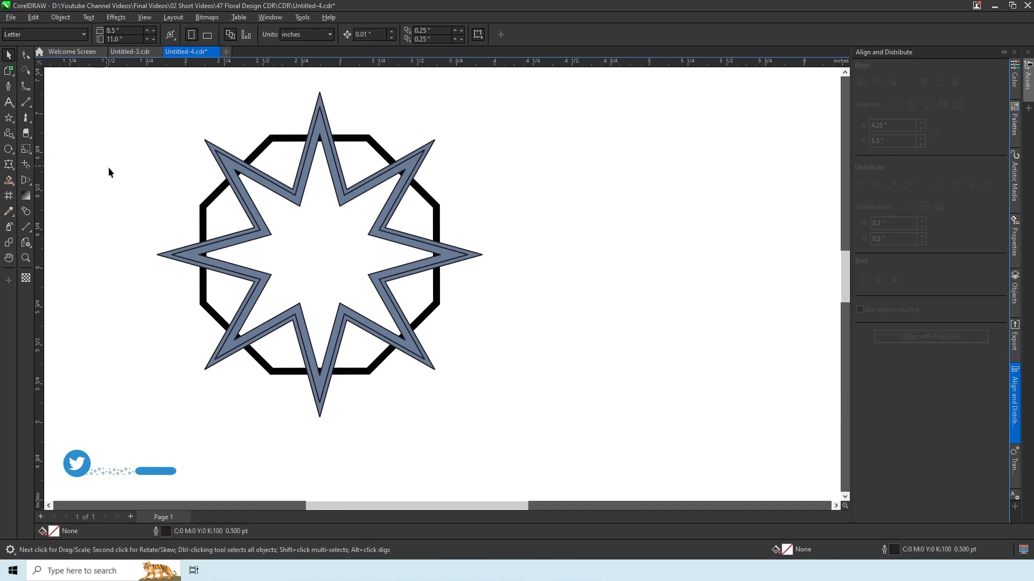
- Fill the outer star band with white
left_click(252, 225)
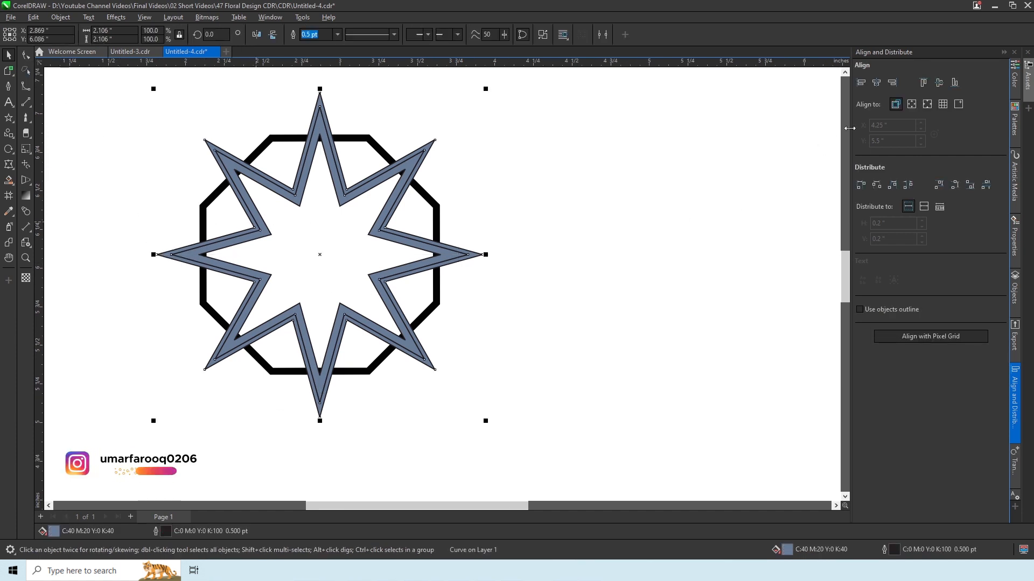
left_click(1015, 76)
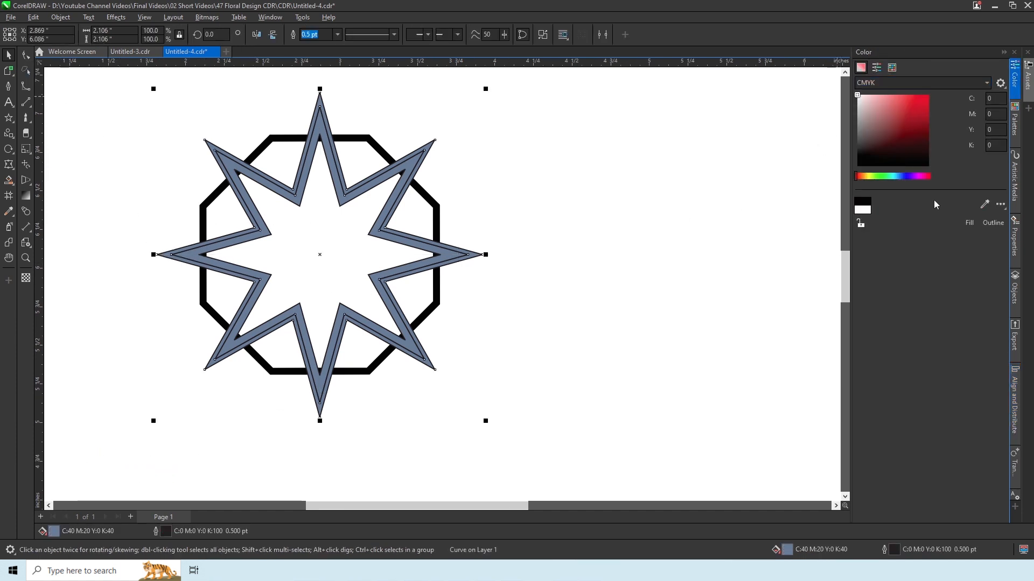
left_click(974, 227)
left_click(547, 200)
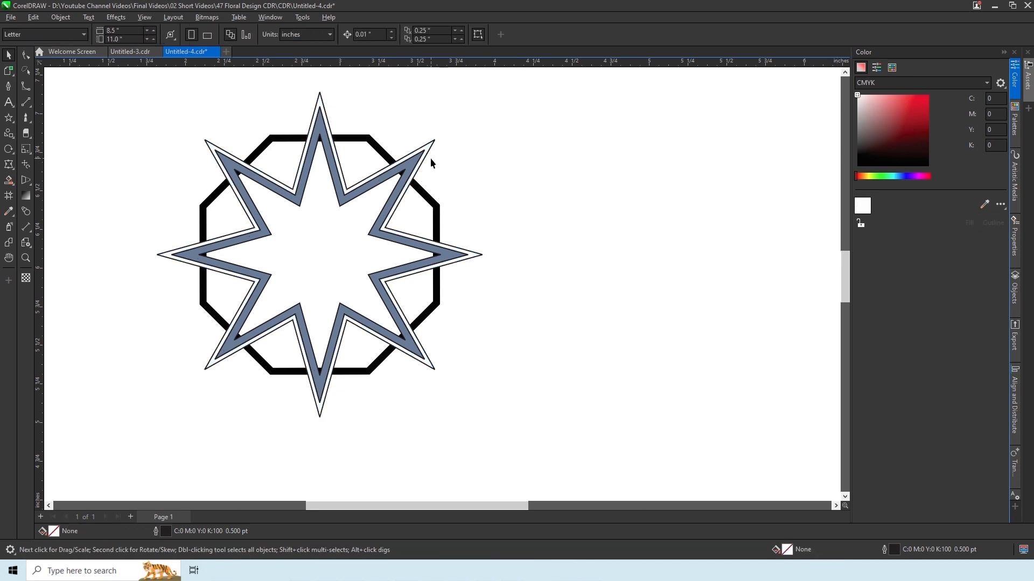
- Fill the inner star band with black
left_click(410, 169)
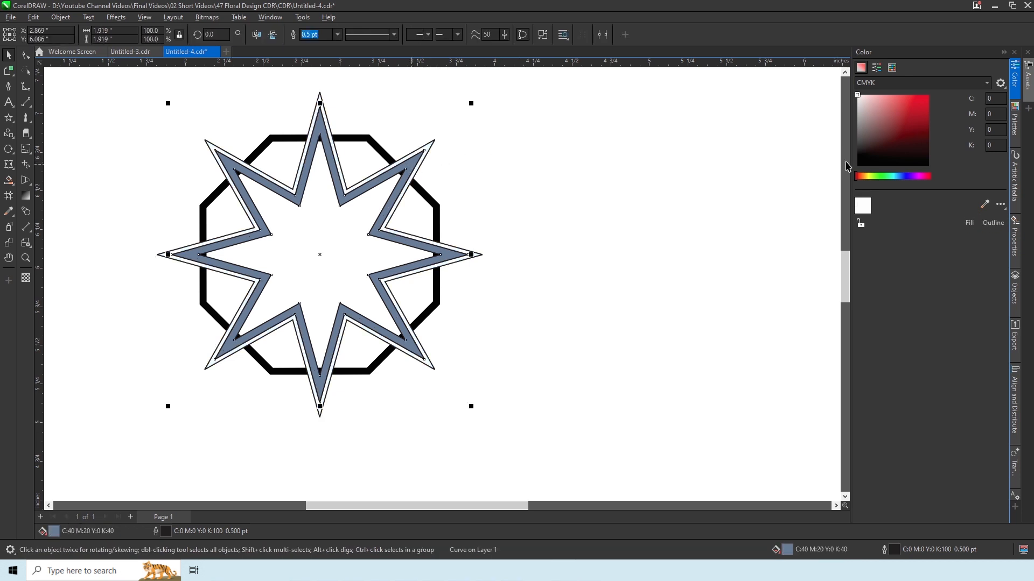
left_click(969, 226)
left_click(670, 231)
- Remove the outlines from the white and black star bands by setting their outline width to None
left_click(473, 254)
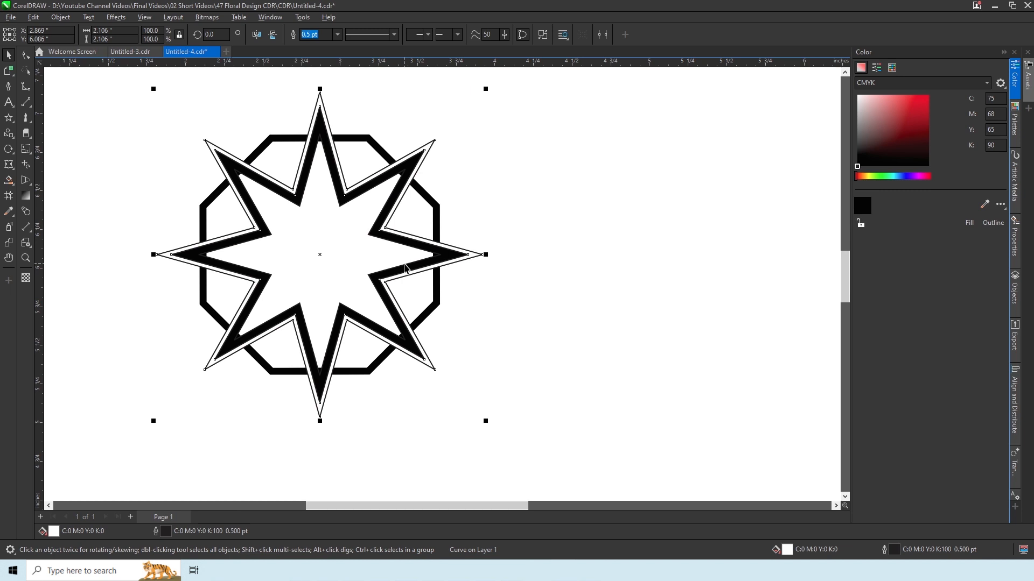
left_click(406, 268, "shift")
left_click(473, 35)
left_click(461, 45)
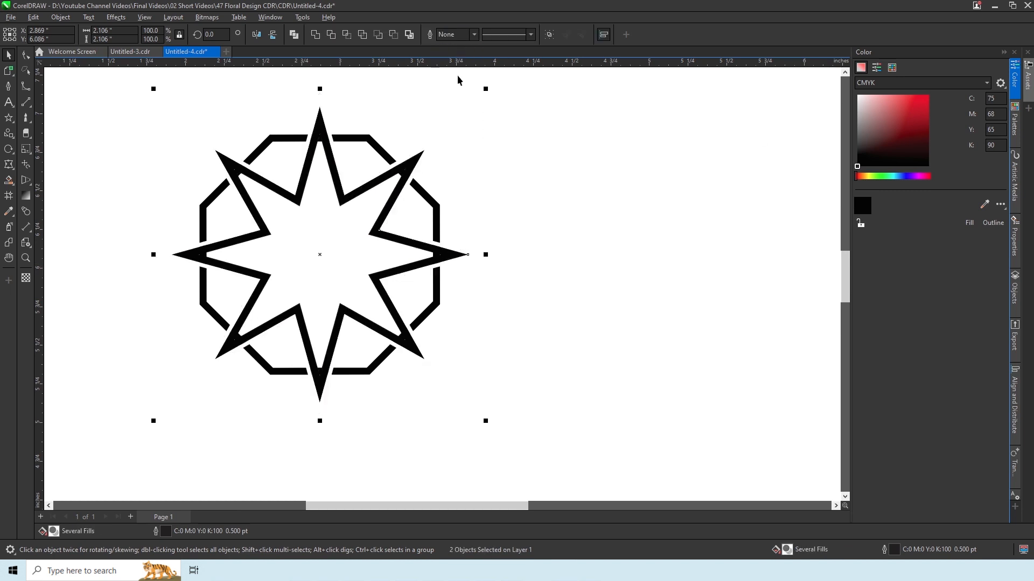
left_click(507, 321)
- Group the octagonal ring with the two star bands
scroll(498, 367, "down", 1)
left_click_drag(588, 450, 144, 115)
left_click(415, 288)
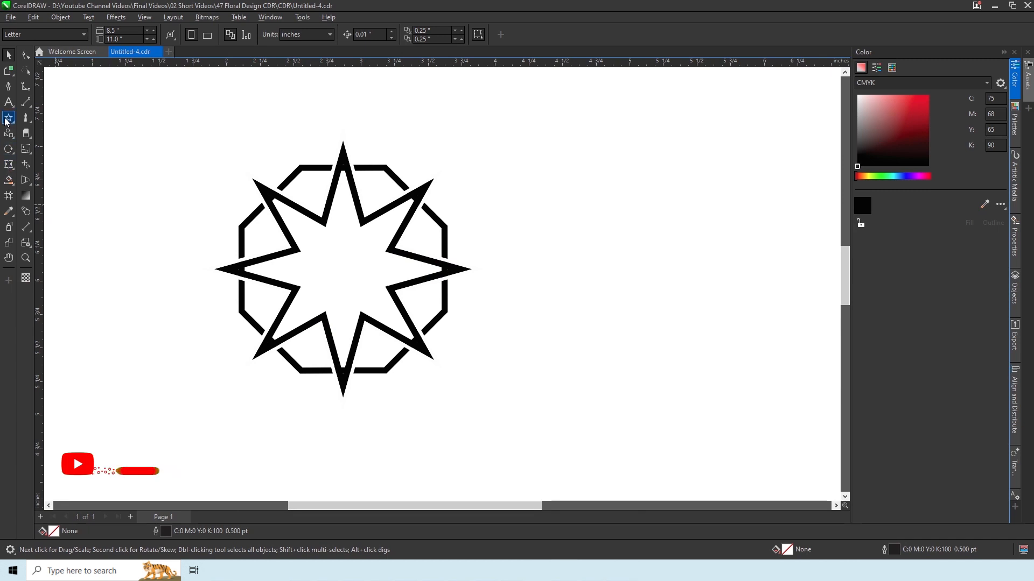
- Draw a circle about 0.97 inches in diameter in the empty area beside the star design
left_click(7, 121)
left_click(41, 144)
left_click_drag(508, 228, 645, 365)
key("space")
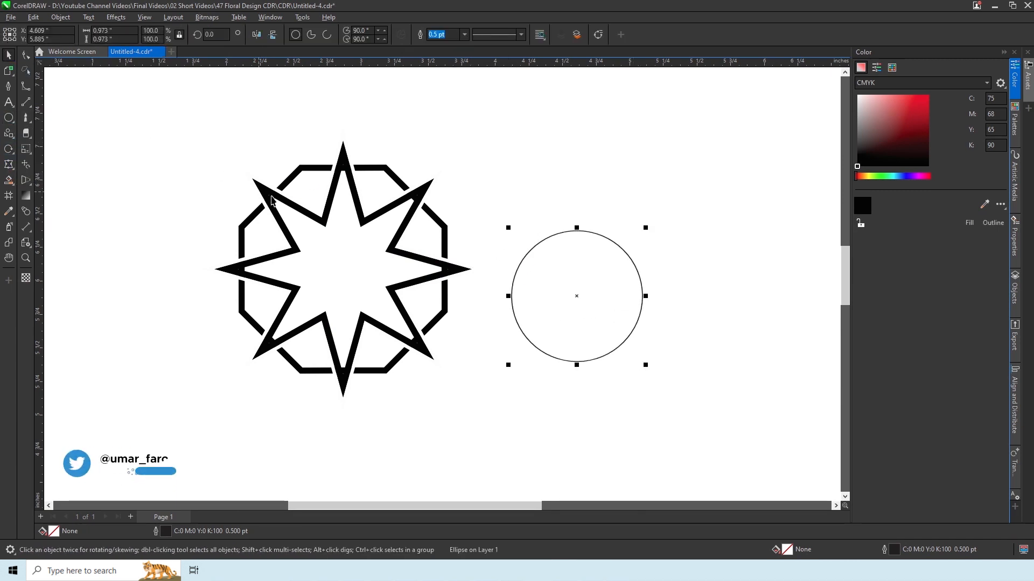
- Align the circle with the star design on their horizontal and vertical centers
left_click_drag(812, 485, 137, 122)
key("ctrl+shift+a")
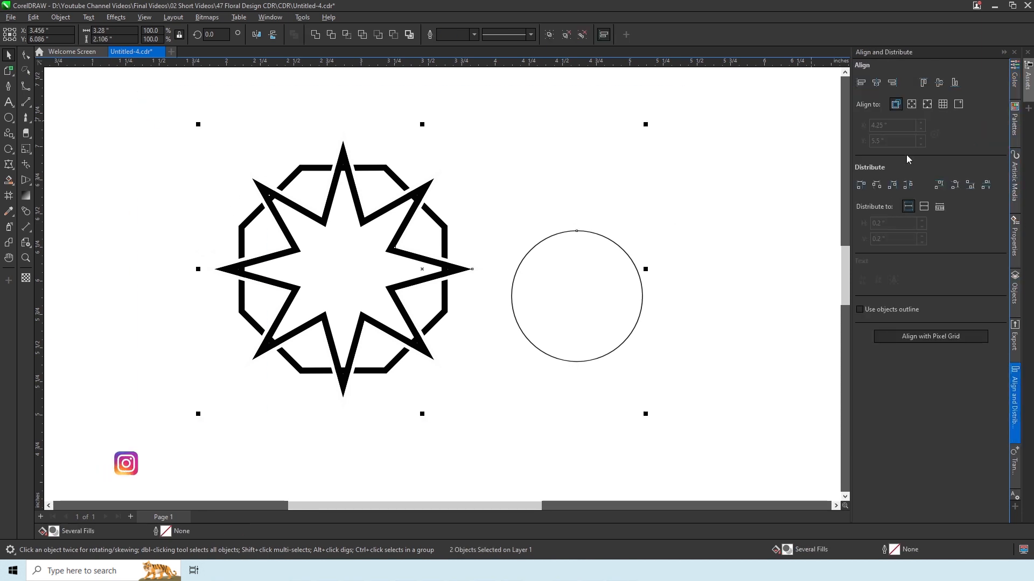
left_click(939, 82)
left_click(939, 82)
left_click(565, 175)
- Scale the centered circle down to about 0.58 inches in diameter and set its outline width to 3.0 pt
left_click(315, 237)
left_click_drag(413, 200, 392, 227)
left_click(464, 35)
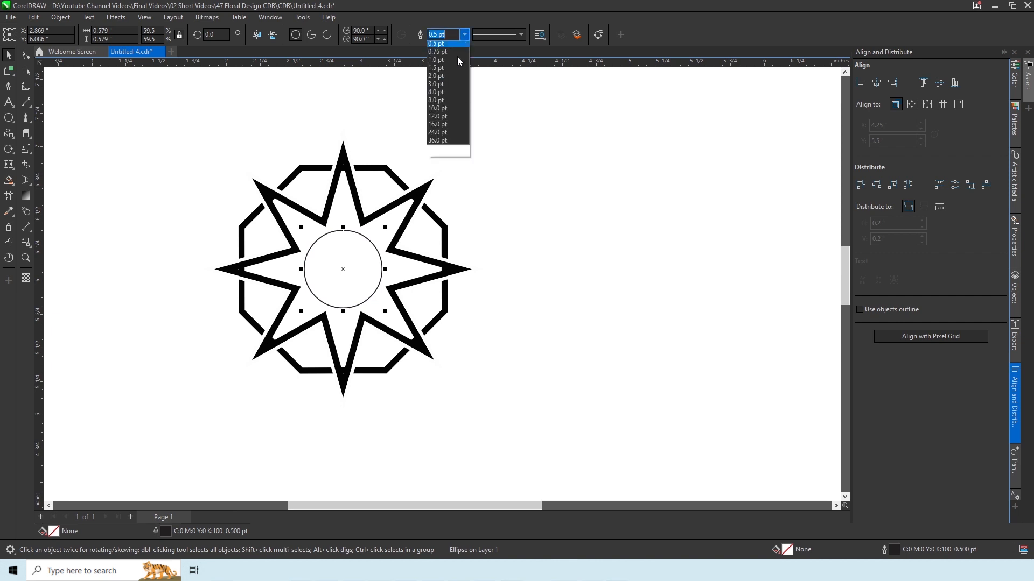
left_click(452, 102)
scroll(344, 278, "up", 3)
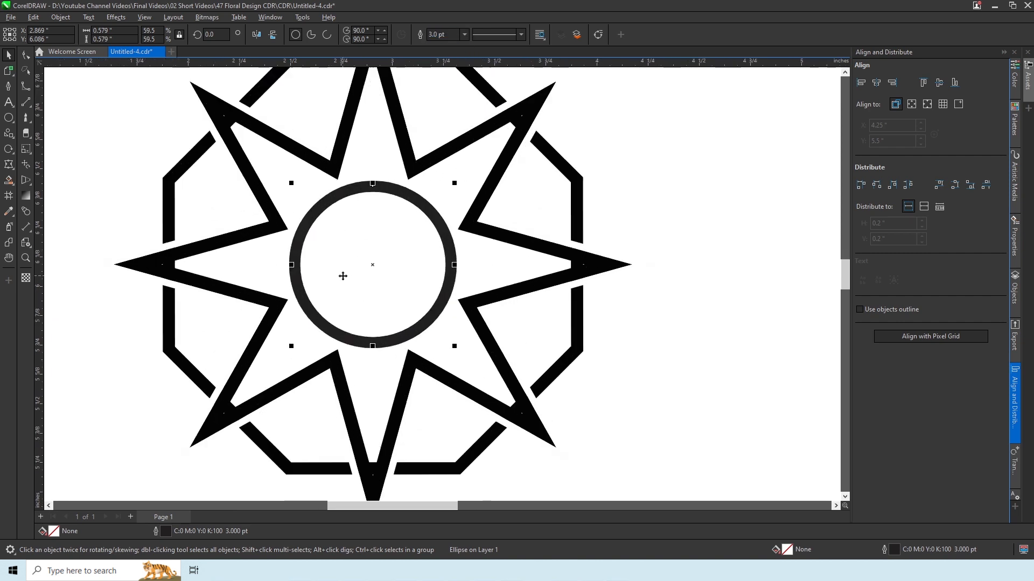
scroll(346, 286, "down", 1)
- Color the center circle's outline black (C75 M68 Y65 K90) and set its width to 4.0 pt
left_click(1014, 85)
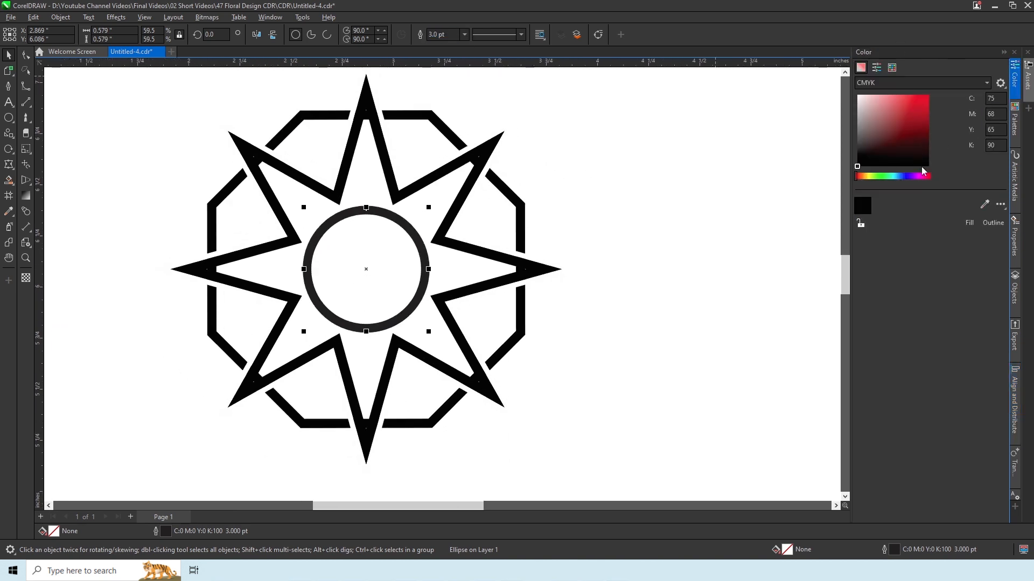
left_click(994, 226)
left_click(464, 34)
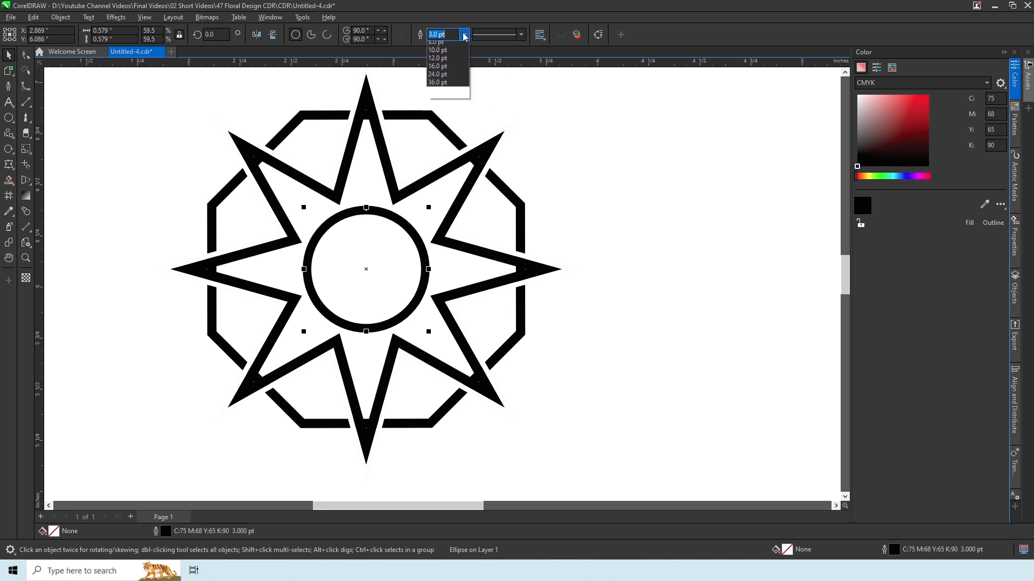
left_click(437, 111)
scroll(444, 240, "down", 2)
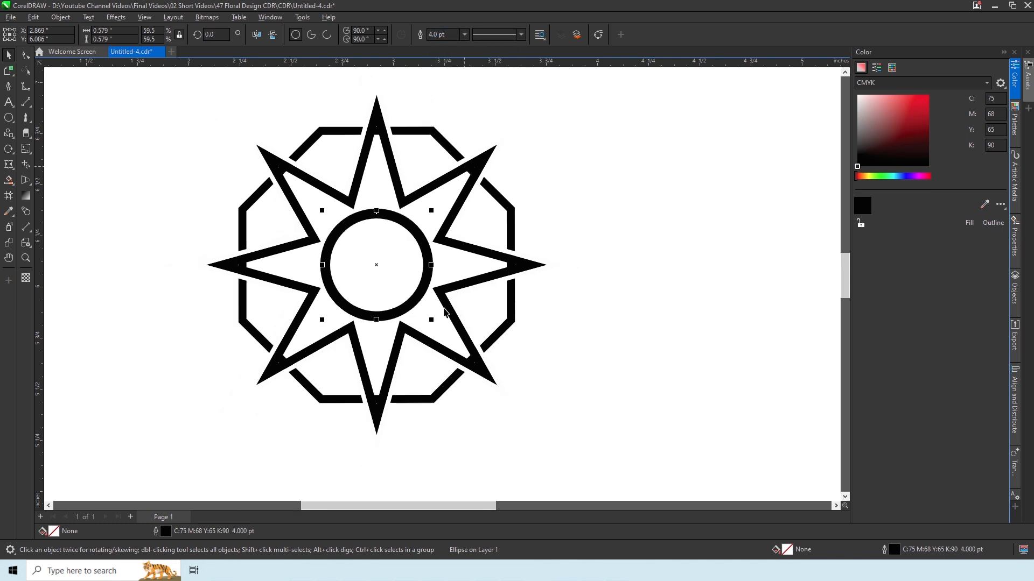
left_click(544, 398)
- Scale the white outer star band down slightly around its center to about 2.05 inches wide
left_click(478, 182)
left_click(497, 162, "shift")
left_click_drag(551, 105, 547, 109)
left_click(586, 226)
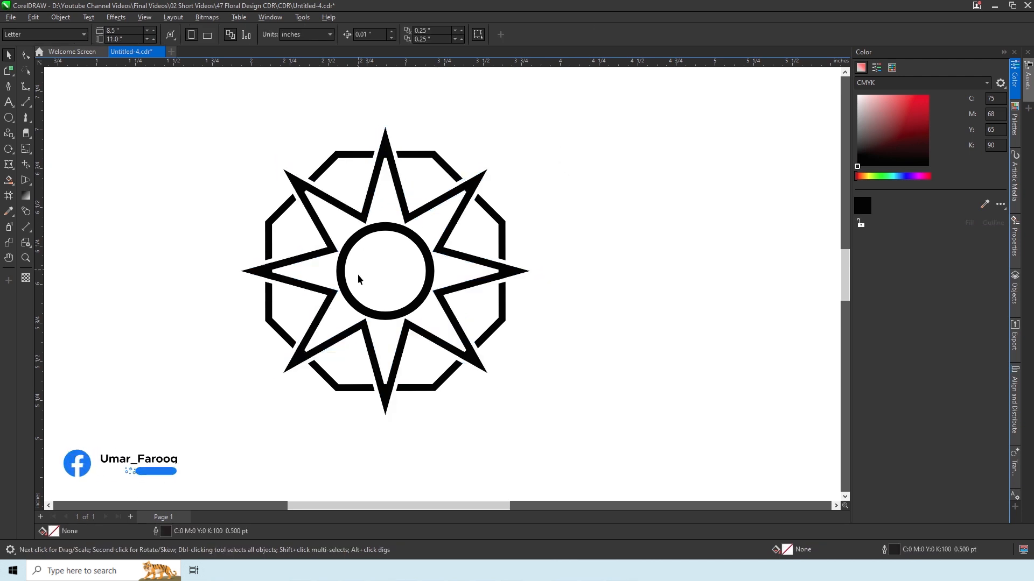
- Group the octagonal ring, both star bands and the center circle together
scroll(350, 270, "down", 1)
left_click_drag(572, 447, 185, 127)
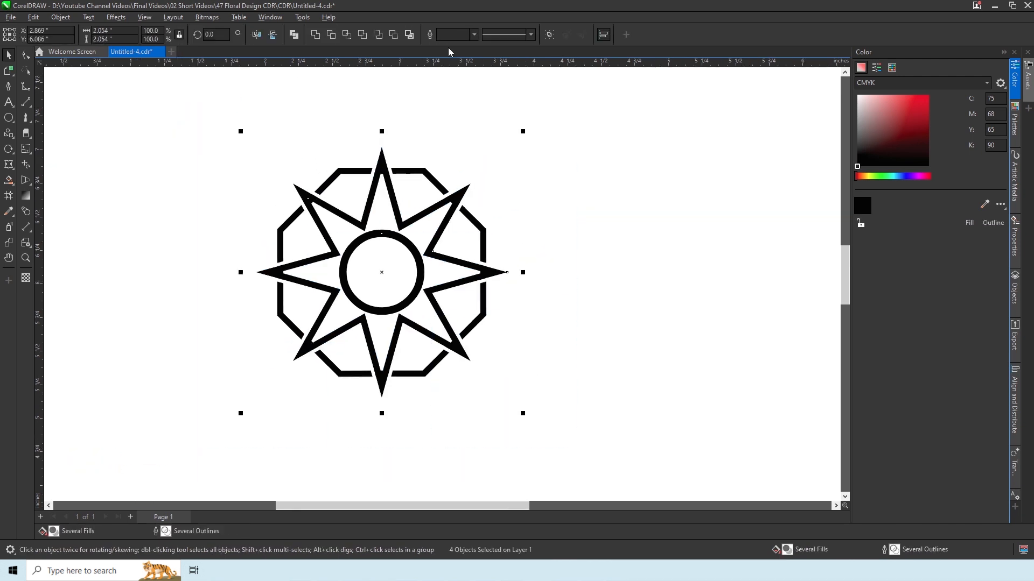
left_click(546, 37)
left_click(559, 165)
- Place vertical guidelines at the octagon's two upper corners, at X 105.226 mm and 121.584 mm, and through the star's topmost tip
scroll(389, 269, "up", 3)
scroll(389, 269, "down", 2)
scroll(353, 267, "down", 2)
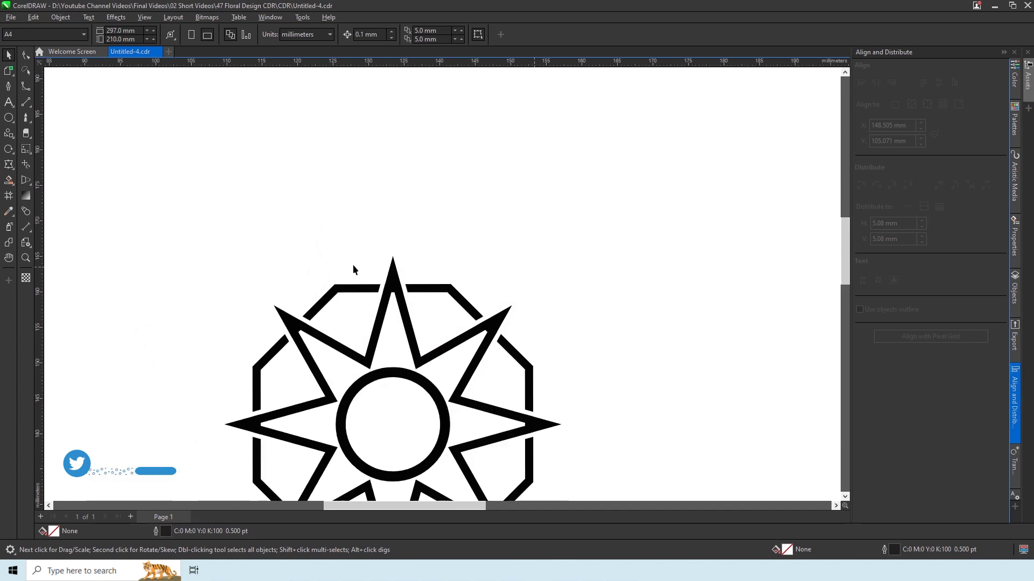
scroll(353, 268, "up", 2)
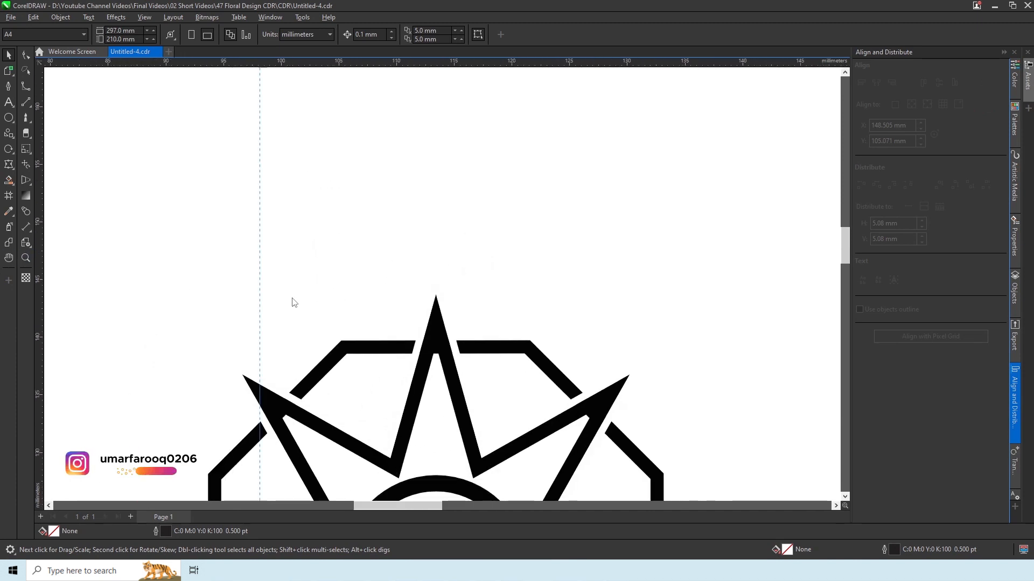
left_click_drag(338, 345, 340, 341)
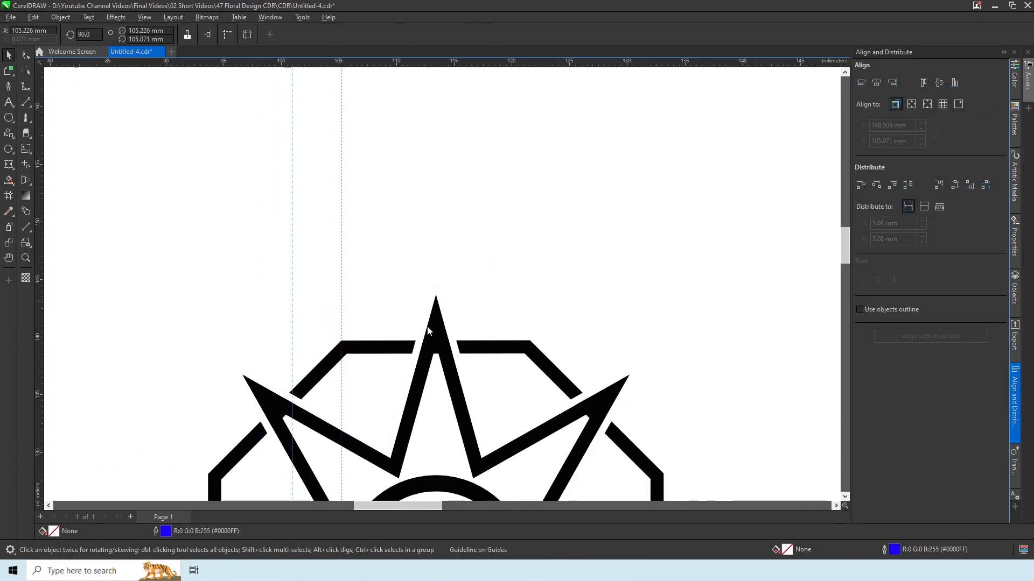
left_click_drag(533, 345, 530, 342)
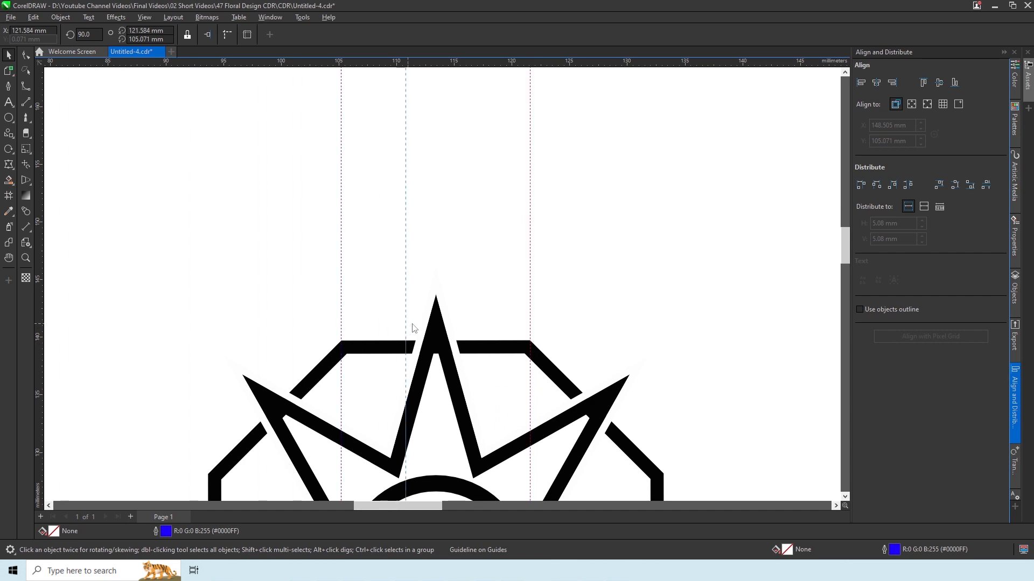
left_click_drag(437, 296, 436, 295)
left_click(124, 218)
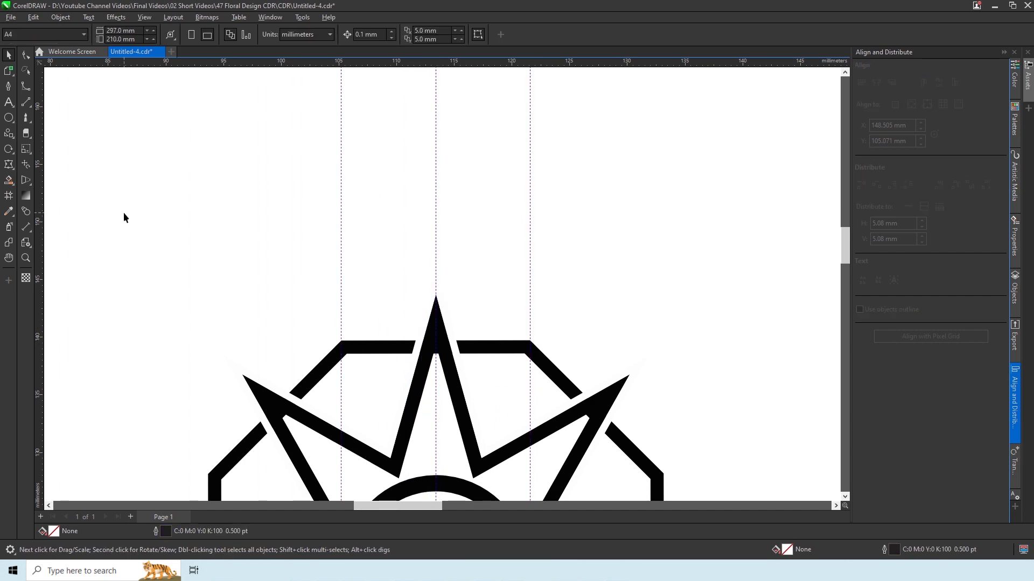
- Place a horizontal guideline about 12 mm above the star's topmost tip
scroll(432, 166, "down", 5)
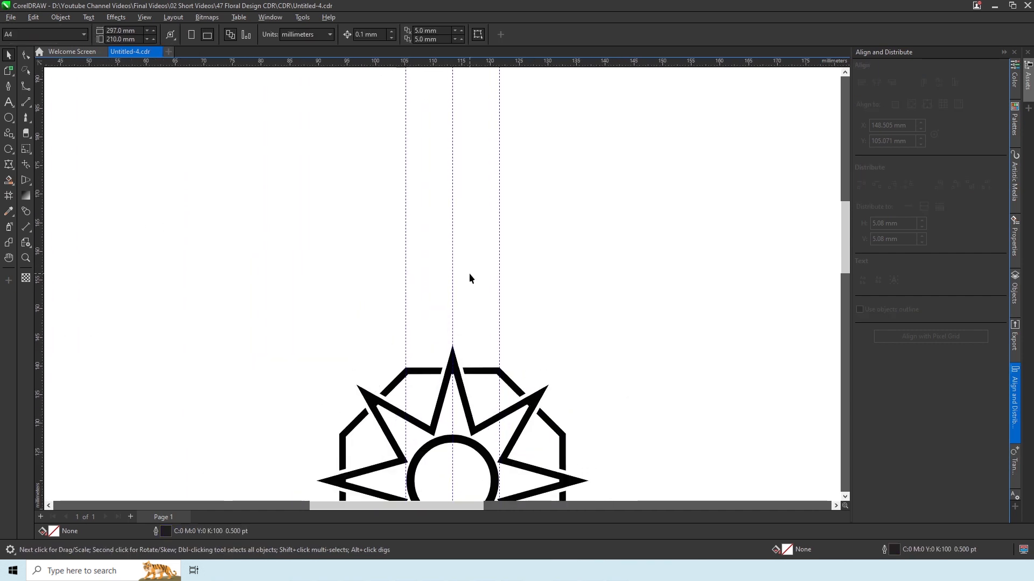
scroll(376, 387, "up", 5)
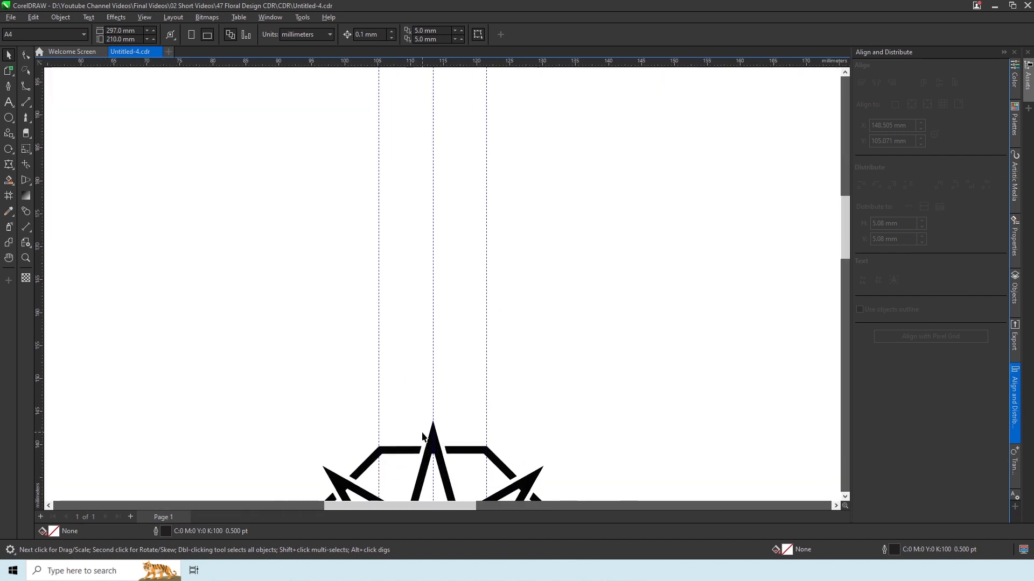
scroll(411, 234, "down", 2)
scroll(411, 233, "up", 2)
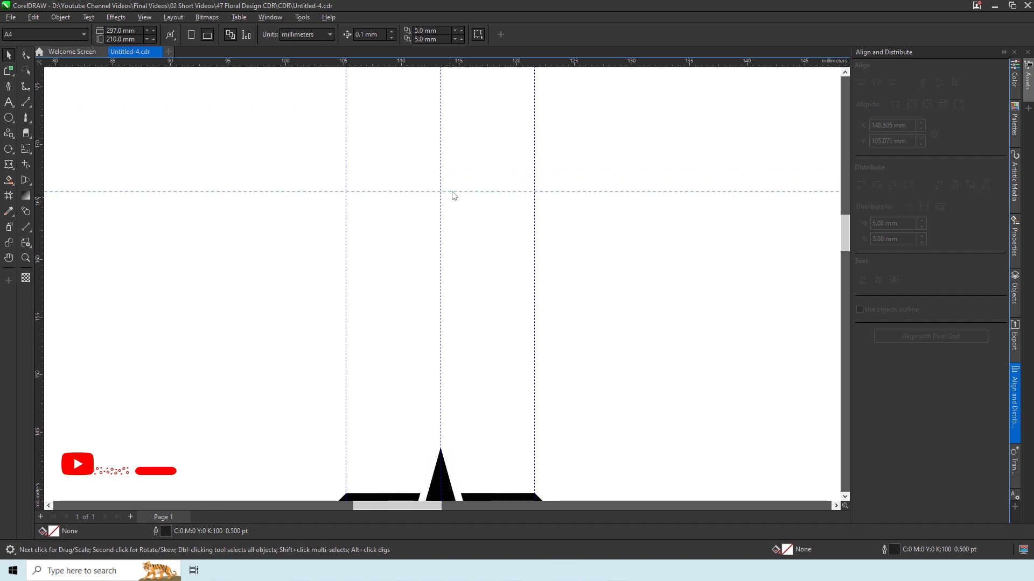
left_click(451, 173)
scroll(461, 222, "down", 3)
scroll(450, 258, "up", 1)
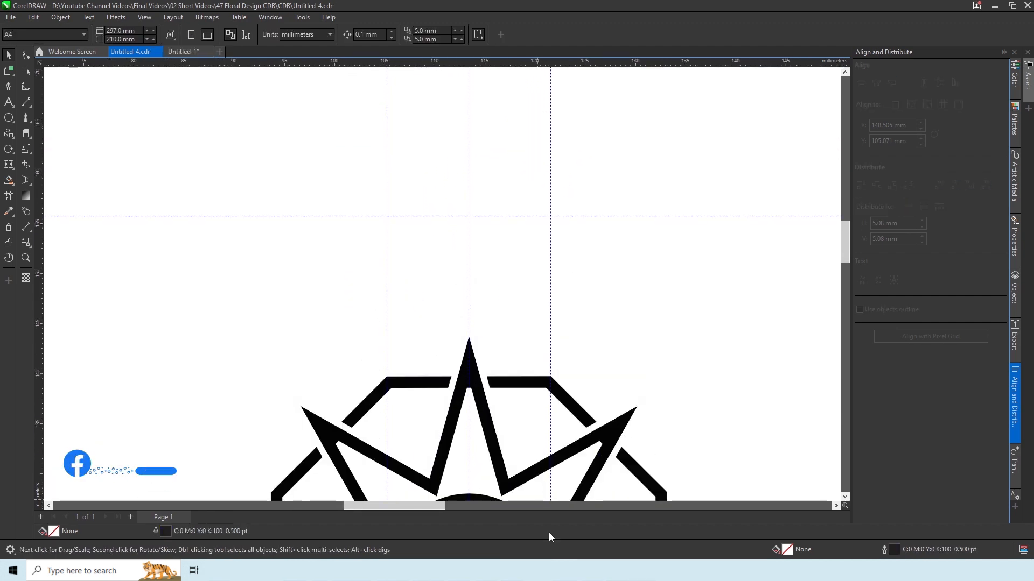
- Draw a slanted line about 4 by 10.5 mm down from the center guideline and bend it inward toward that guideline
left_click(28, 102)
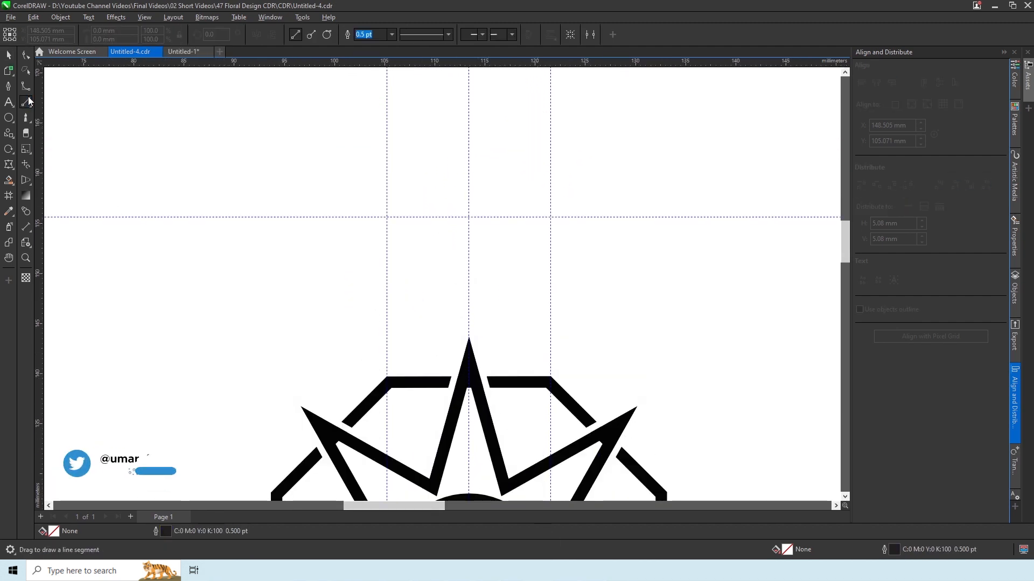
left_click_drag(468, 168, 427, 273)
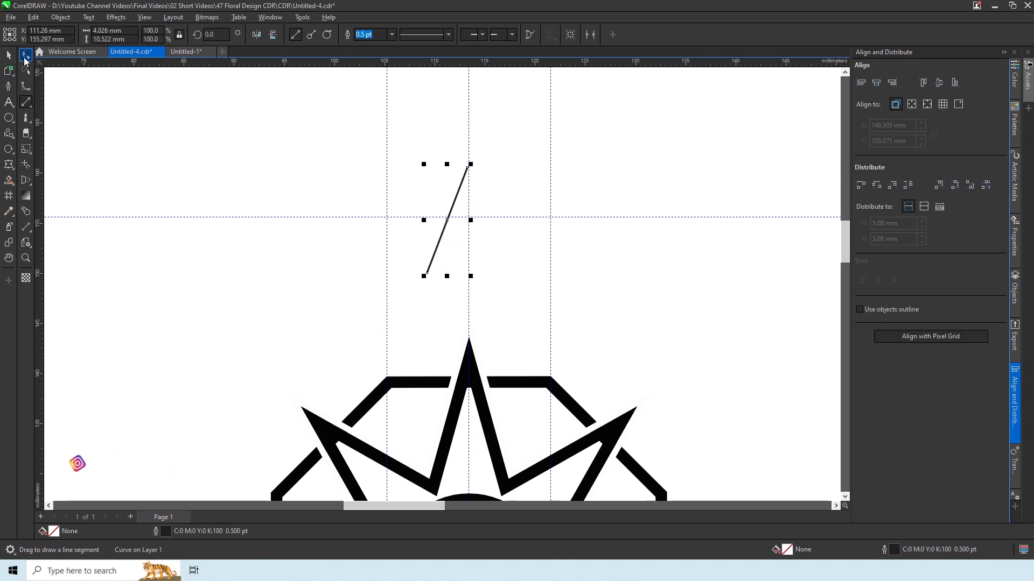
left_click(25, 56)
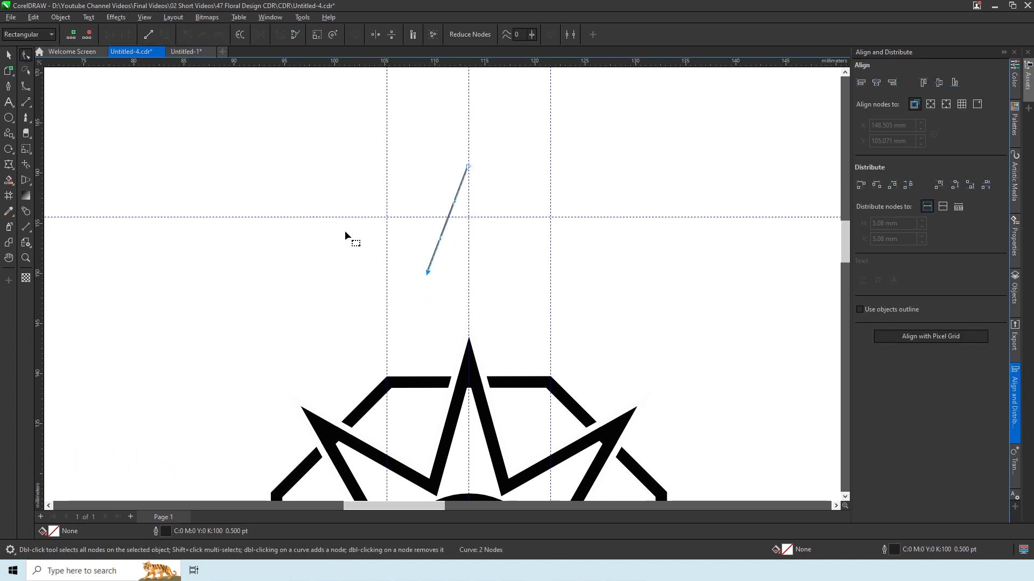
left_click_drag(443, 242, 466, 230)
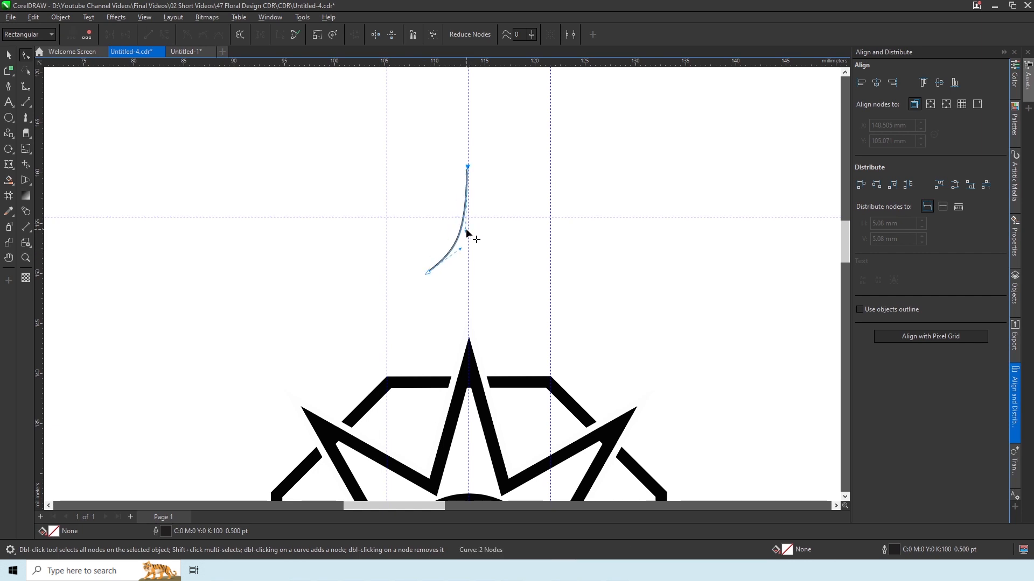
- Extend the curve's lower end with a second segment reaching past the left guideline and bend it outward into an S-curve
left_click(29, 102)
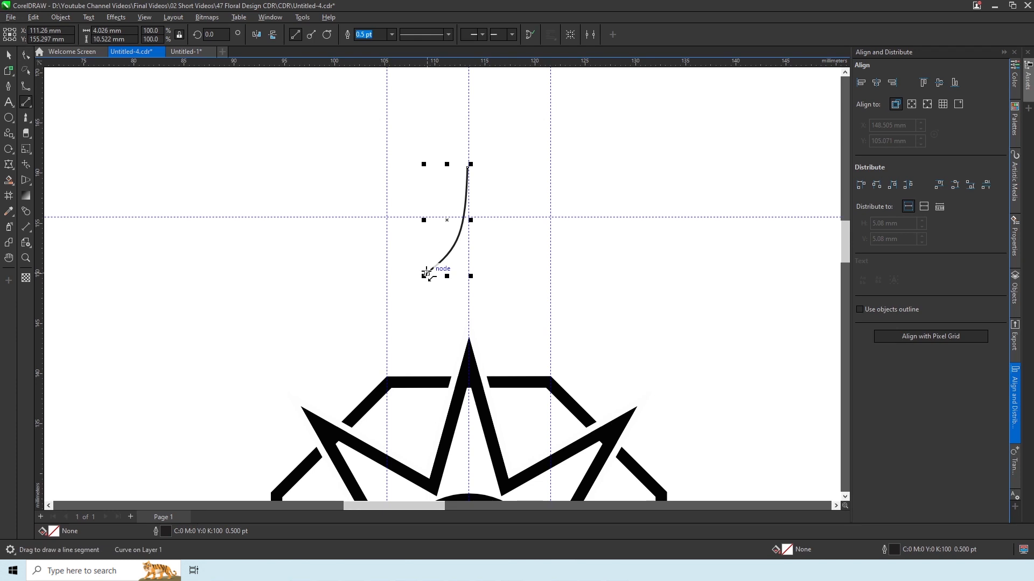
left_click_drag(367, 355, 366, 352)
key("F10")
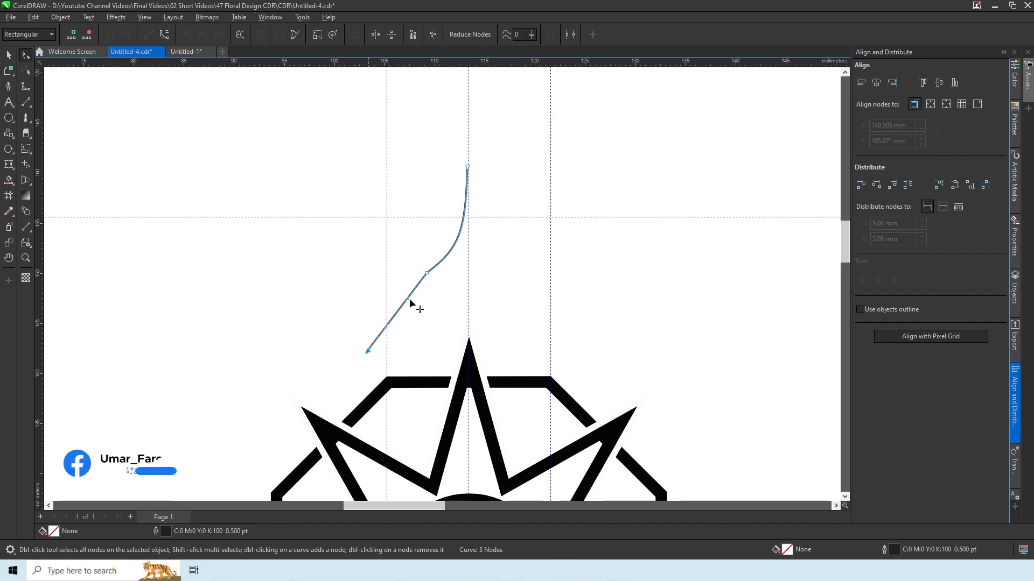
left_click_drag(386, 300, 356, 305)
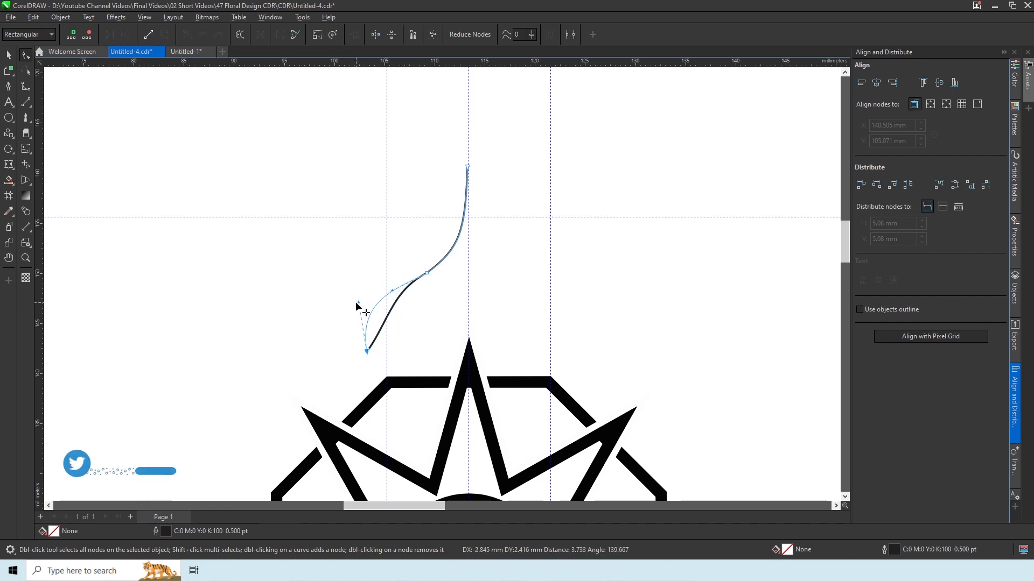
left_click(8, 54)
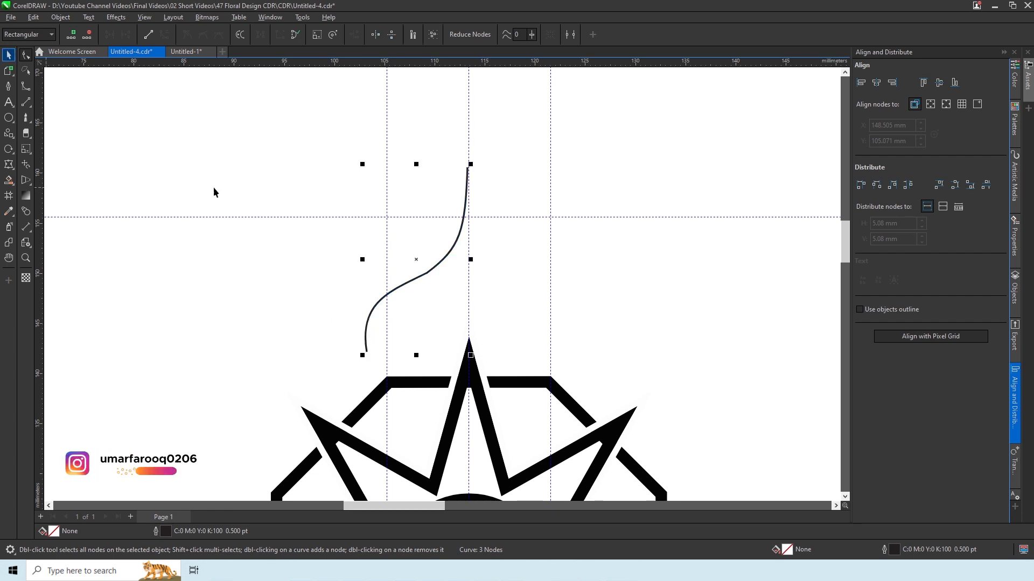
- Stretch the S-curve vertically to about 24 mm tall and nudge it slightly up and left
left_click_drag(425, 356, 480, 392)
key("Up")
key("Up")
key("Up")
key("Up")
key("Up")
key("Left")
key("Left")
left_click(463, 354)
key("Up")
key("Up")
key("Up")
key("Up")
key("ctrl+z")
key("ctrl+z")
key("ctrl+z")
key("ctrl+z")
- Nudge the S-curve upward until its lower end is level with the star's topmost tip
key("Up")
key("Up")
key("Up")
key("Up")
key("Up")
key("Up")
key("Up")
key("Up")
key("Up")
key("Up")
key("Up")
key("Up")
key("Up")
key("Up")
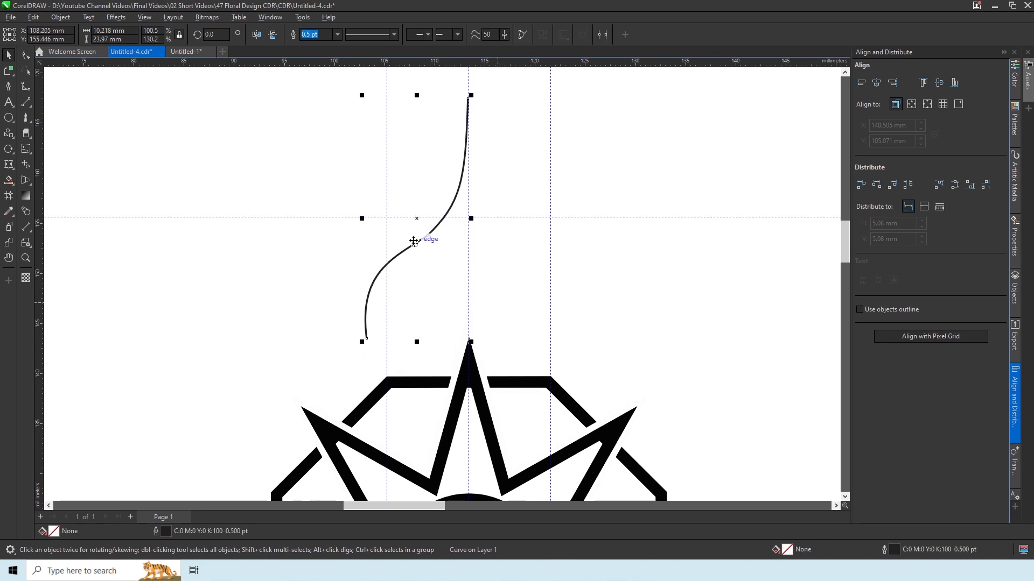
- Duplicate the S-curve and nudge the copy about 10.5 mm to the right
left_click(34, 17)
left_click(56, 108)
key("Right")
key("Right")
key("Right")
key("Right")
key("Right")
key("Right")
key("Right")
key("Right")
key("Right")
key("Right")
key("Right")
key("Right")
key("Right")
key("Right")
key("Right")
key("Right")
key("Right")
key("Right")
key("Right")
key("Right")
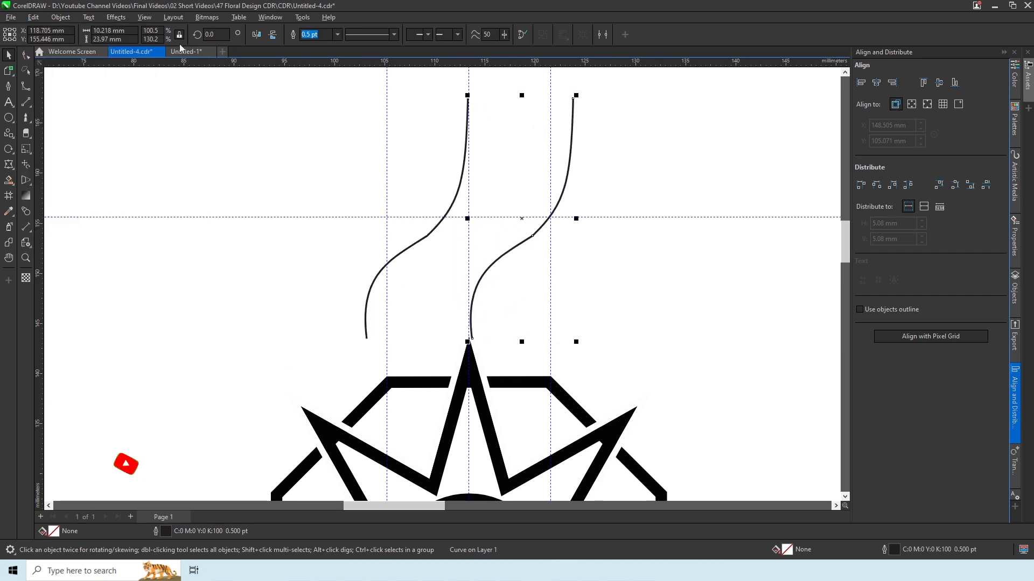
- Mirror the copied curve horizontally, snap its upper end to the original curve's upper end, and save the document
left_click(256, 34)
left_click_drag(471, 98, 468, 99)
left_click(321, 119)
key("ctrl+s")
- Draw a two-point line from the upper guideline intersection down inside the left outer curve and bend it into a parallel S-curve
left_click(26, 101)
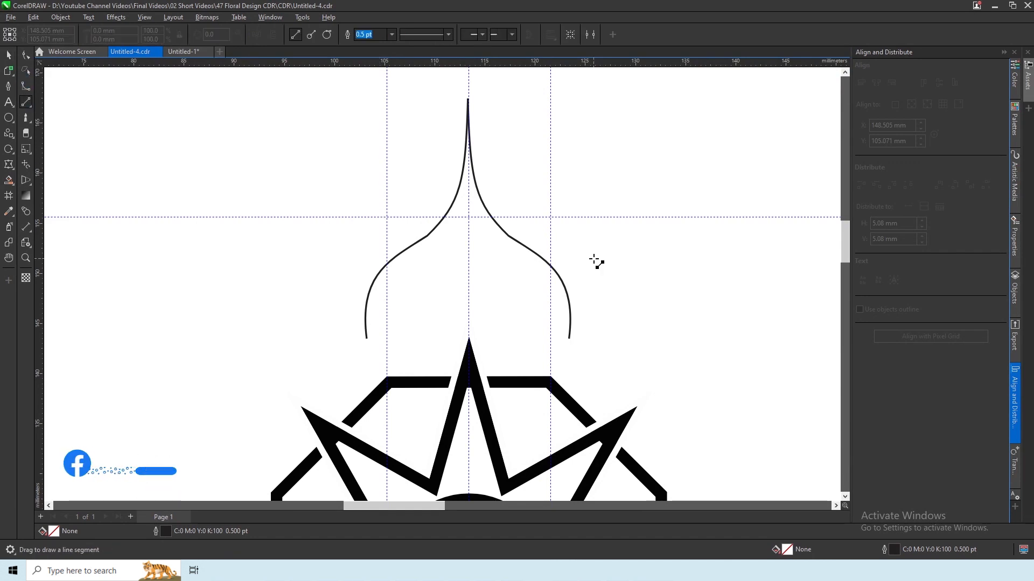
left_click_drag(469, 218, 379, 356)
left_click(28, 57)
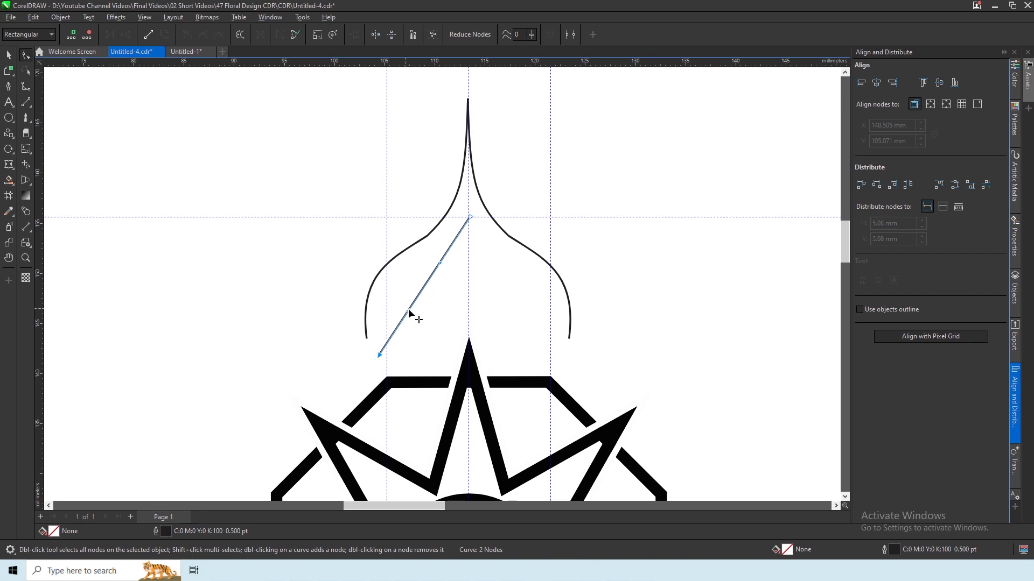
left_click_drag(363, 251, 351, 246)
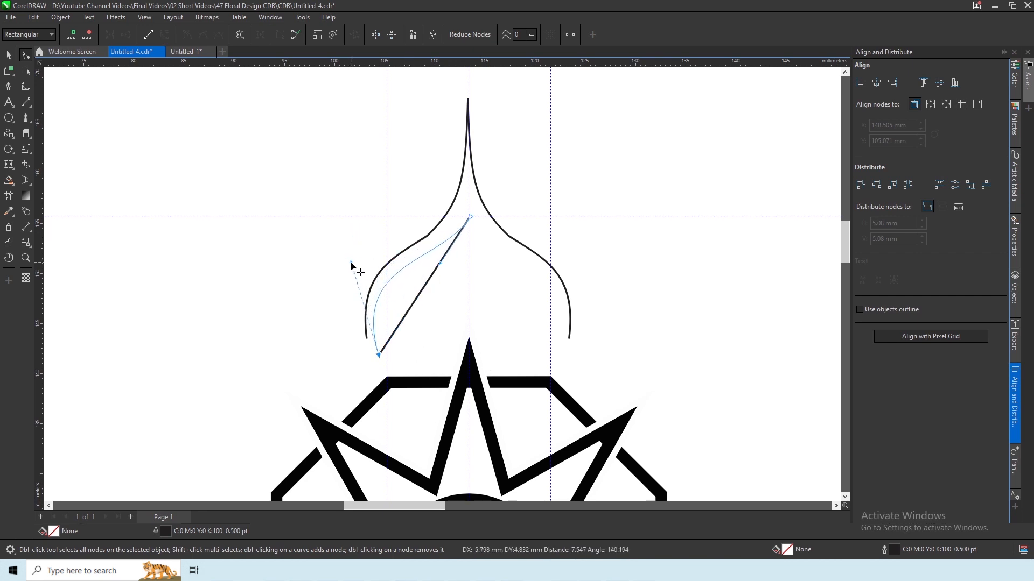
left_click_drag(350, 262, 350, 262)
left_click_drag(440, 263, 443, 289)
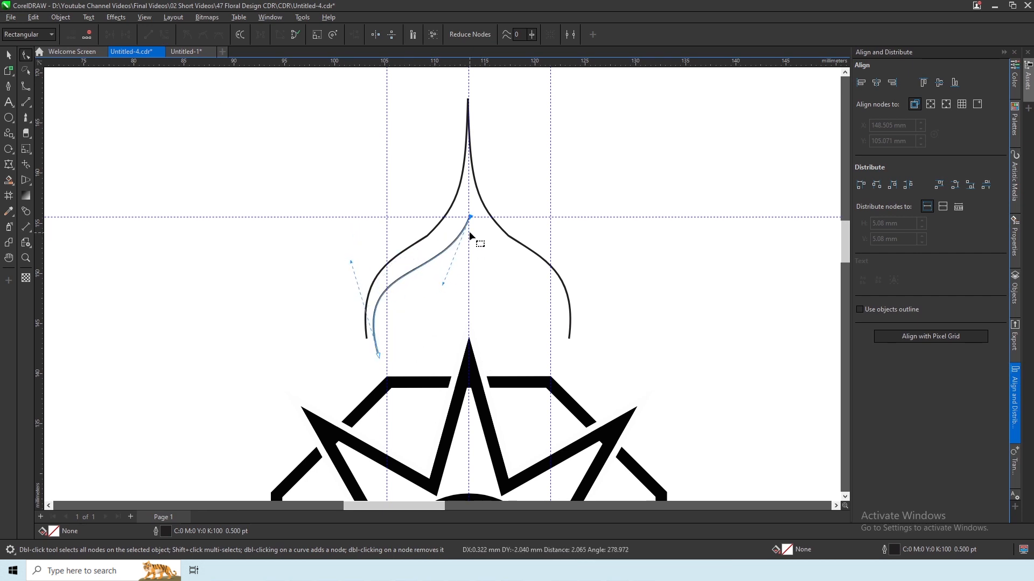
- Raise the inner S-curve's upper end slightly above the horizontal guideline, adjust its lower curve handle, and save the document
left_click_drag(469, 217, 467, 208)
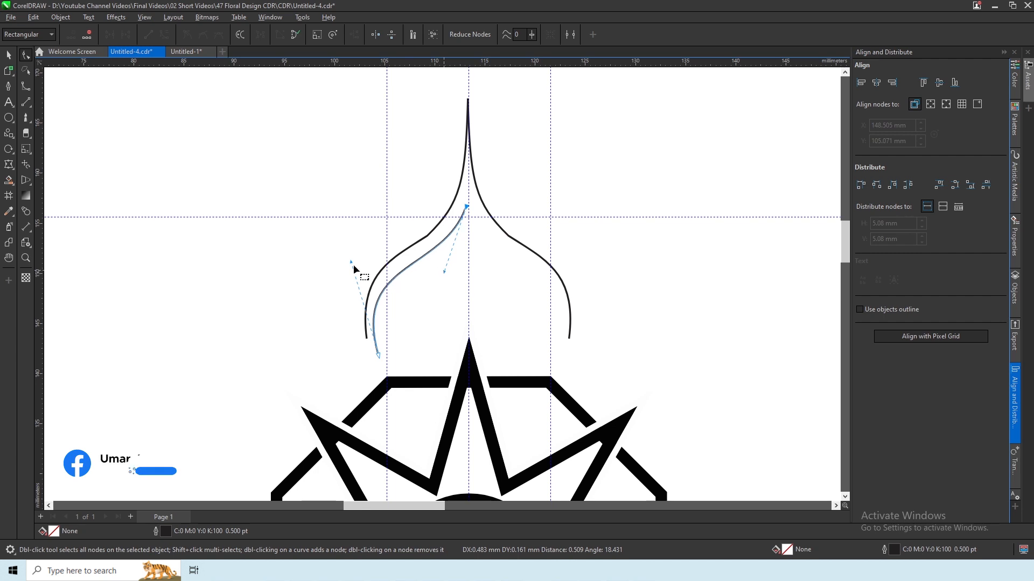
mouse_move(355, 260)
left_mouse_down()
mouse_move(370, 259)
mouse_move(366, 249)
left_mouse_up()
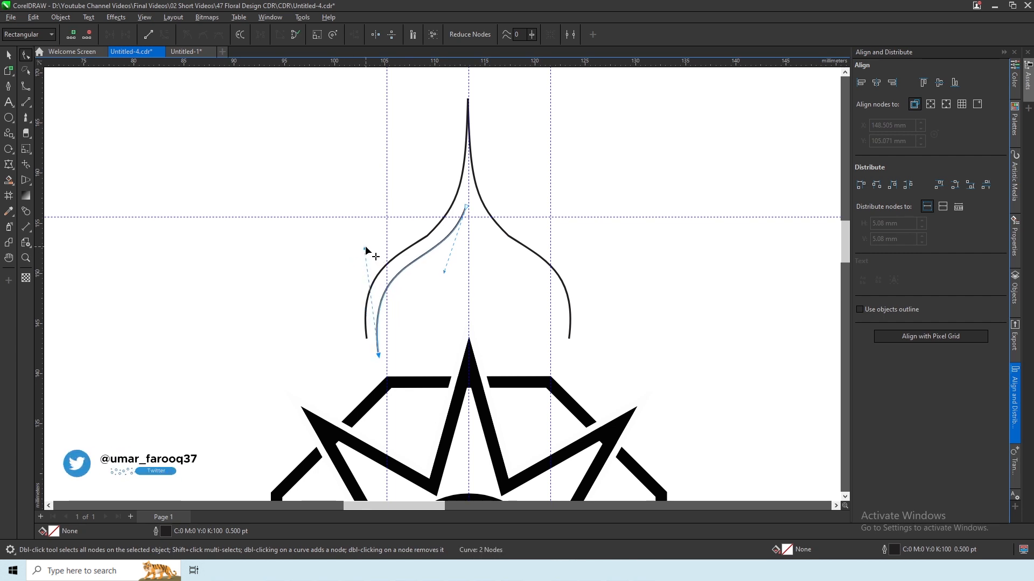
left_click(8, 55)
key("ctrl+s")
scroll(429, 284, "up", 2)
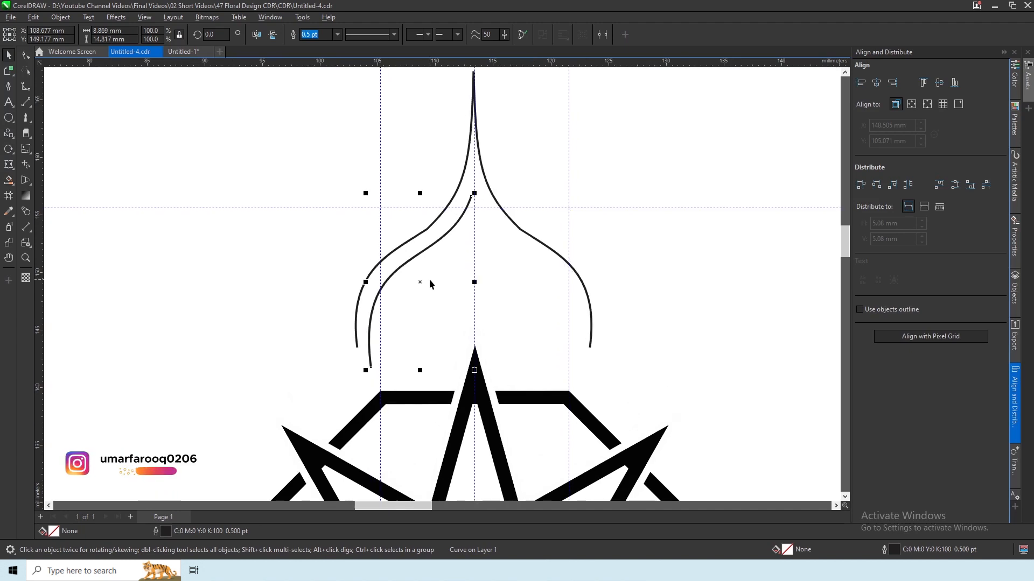
- Move the inner curve's lower end slightly down and right, and reshape the curve with the handles at both ends
key("F10")
left_click_drag(379, 404, 384, 409)
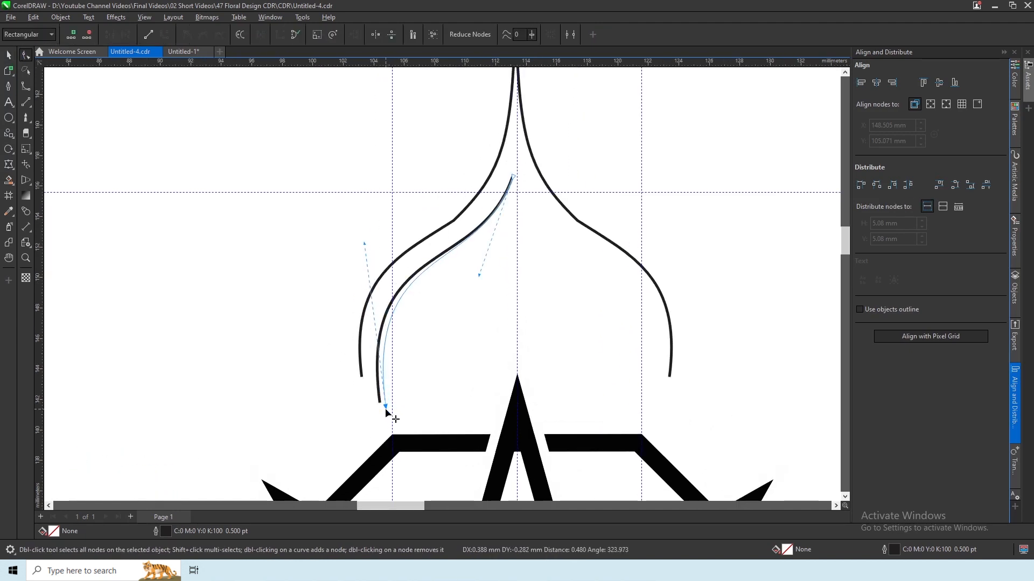
left_click(479, 272)
left_click(513, 176)
left_click_drag(479, 278, 479, 282)
left_click_drag(347, 252, 337, 267)
left_click_drag(479, 282, 478, 268)
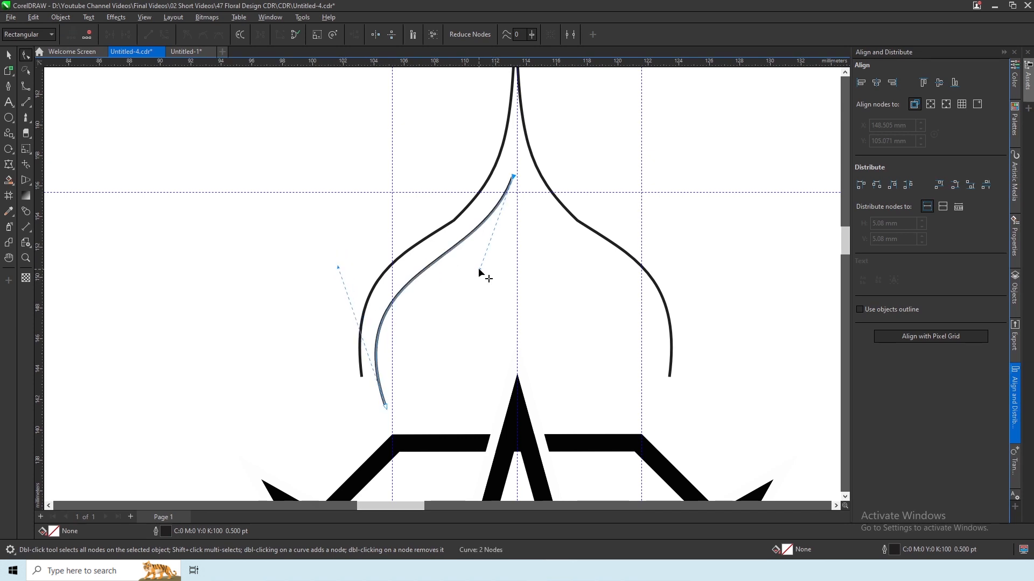
left_click(361, 377)
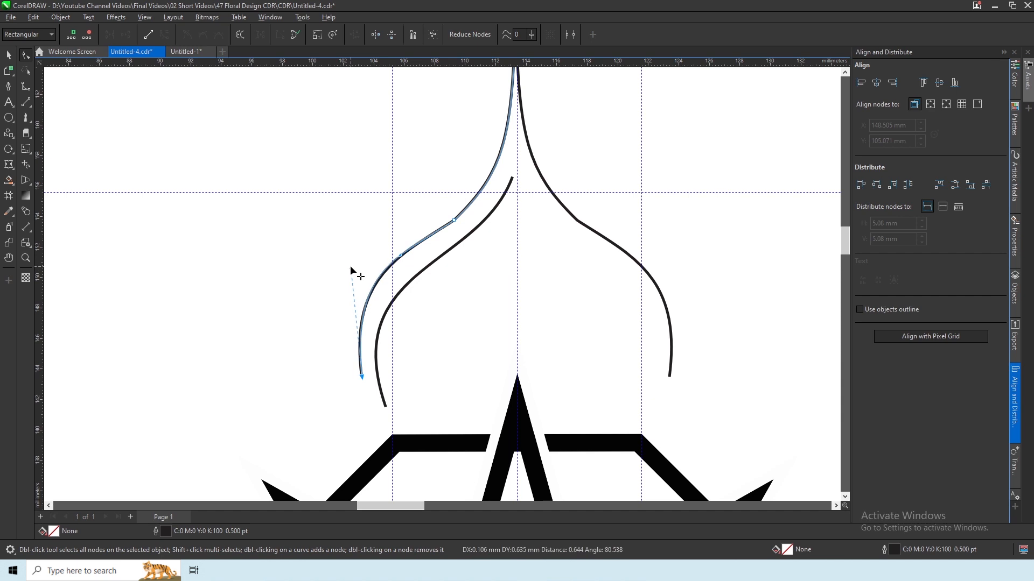
- Fine-tune the inner curve's lower end and both handles so it follows the left outer curve, and save the document
left_click(381, 407)
left_click_drag(336, 267, 343, 264)
left_click_drag(387, 408, 388, 406)
left_click_drag(388, 406, 393, 405)
key("ctrl+z")
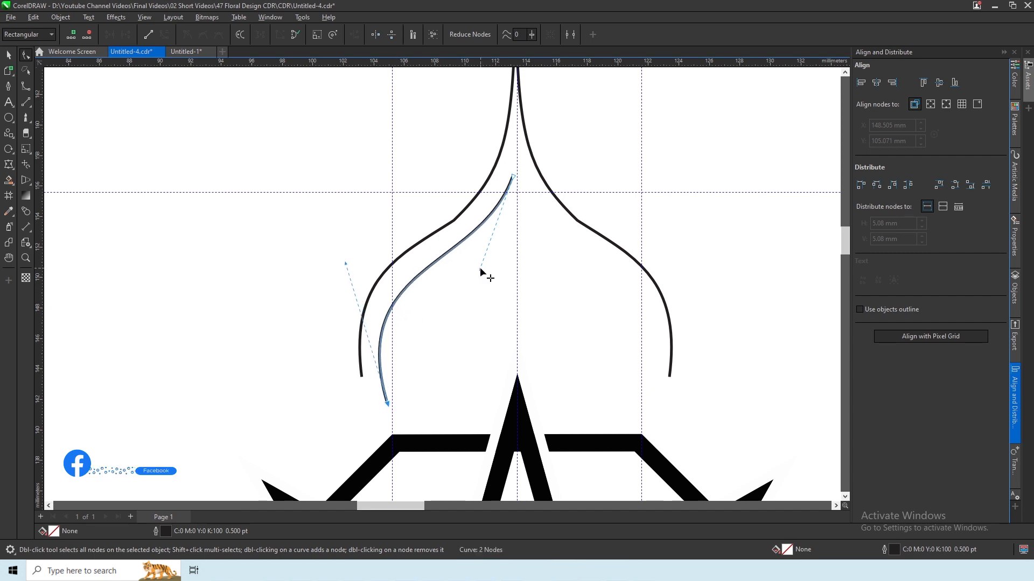
left_click_drag(480, 267, 483, 273)
left_click_drag(346, 264, 350, 255)
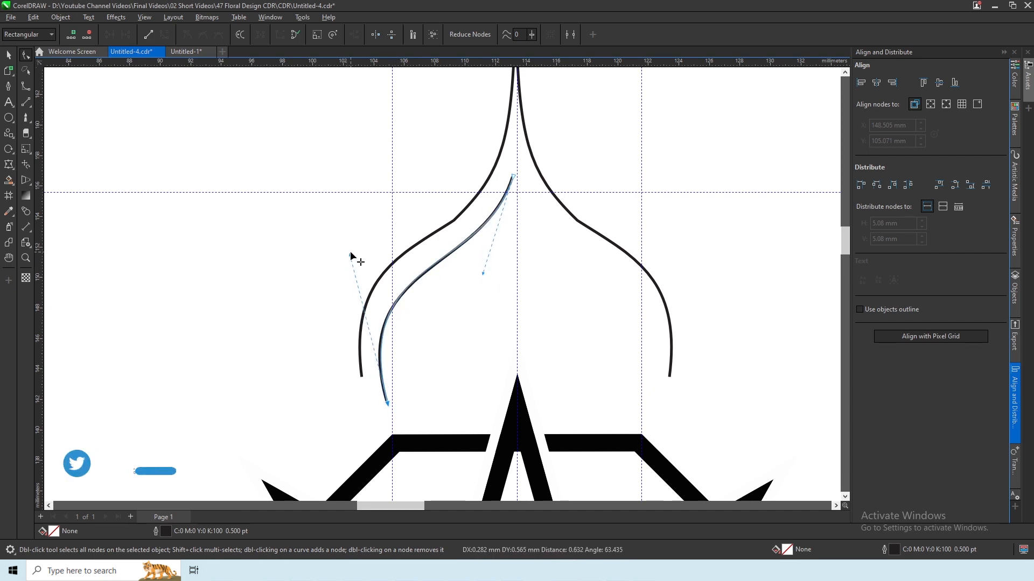
left_click(8, 56)
key("ctrl+s")
- Select both outer S-curves and shorten them slightly from their lower ends
key("F10")
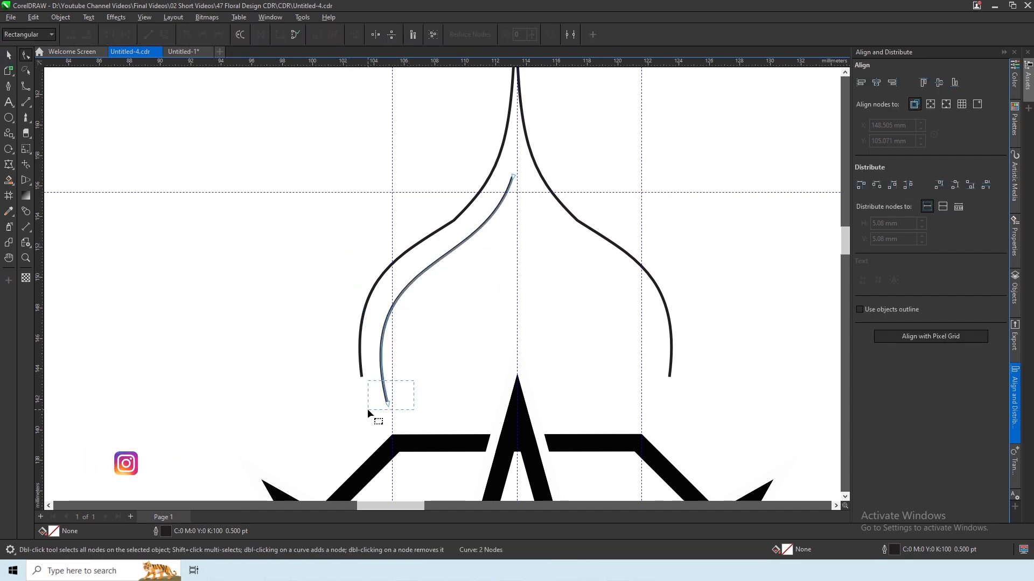
left_click_drag(368, 411, 367, 414)
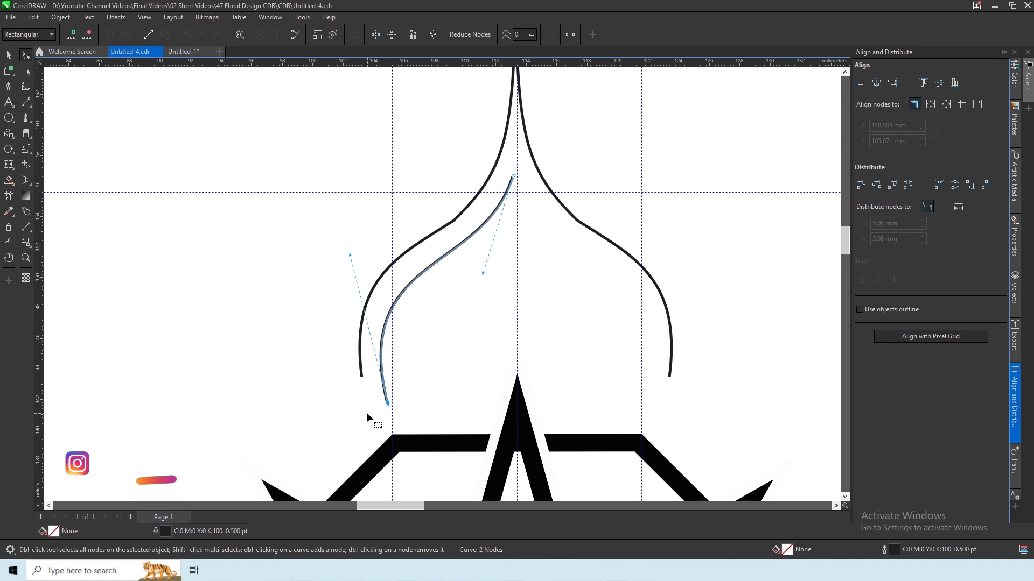
left_click(360, 372)
left_click(9, 55)
left_click(648, 275, "shift")
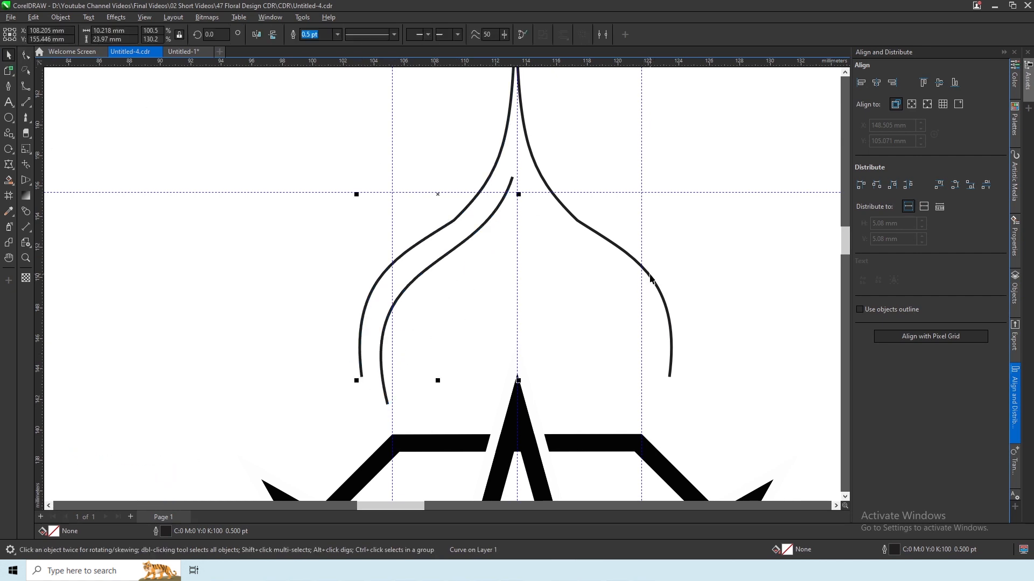
left_click_drag(516, 383, 516, 371)
- Reshape the inner curve by moving its lower handle up and right and its upper handle left to even out the gap
left_click(454, 382)
left_click(388, 401)
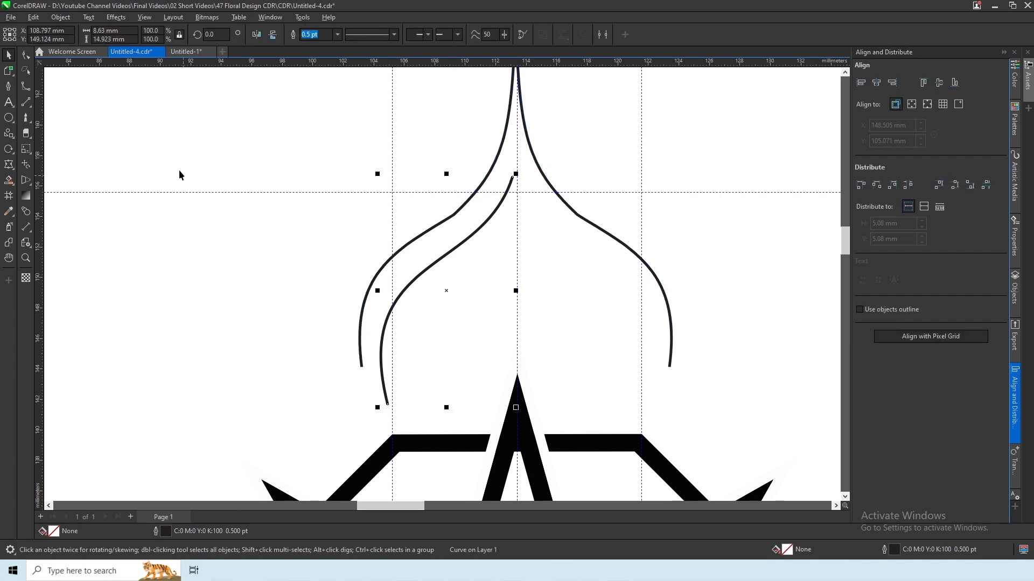
left_click(26, 70)
left_click(388, 405)
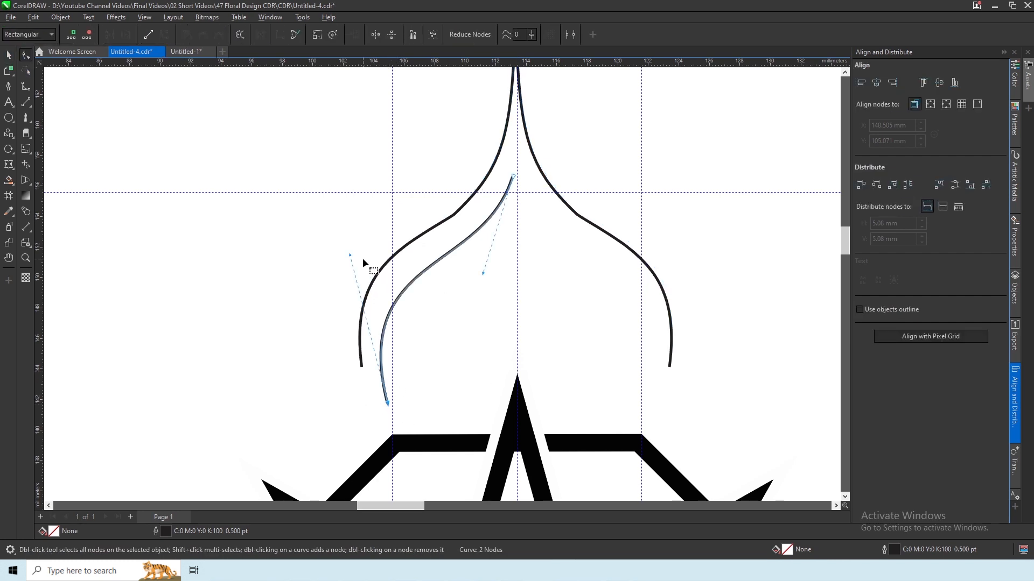
left_click_drag(353, 258, 351, 241)
left_click_drag(483, 275, 466, 280)
left_click_drag(351, 240, 361, 233)
key("space")
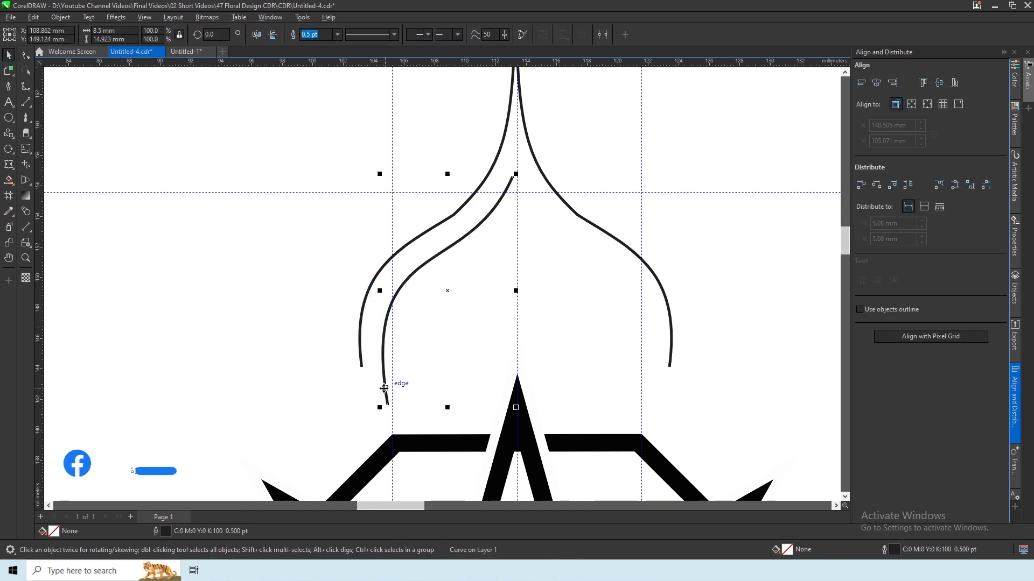
- Copy and paste the inner S-curve in place and nudge the copy about 10.8 mm to the right
left_click(33, 17)
left_click(33, 17)
left_click(32, 17)
left_click(50, 110)
key("Right")
key("Right")
key("Right")
key("Right")
key("Right")
key("Right")
key("Right")
key("Right")
key("Right")
key("Right")
key("Right")
key("Right")
key("Right")
key("Right")
key("Right")
key("Right")
key("Right")
key("Right")
key("Right")
key("Right")
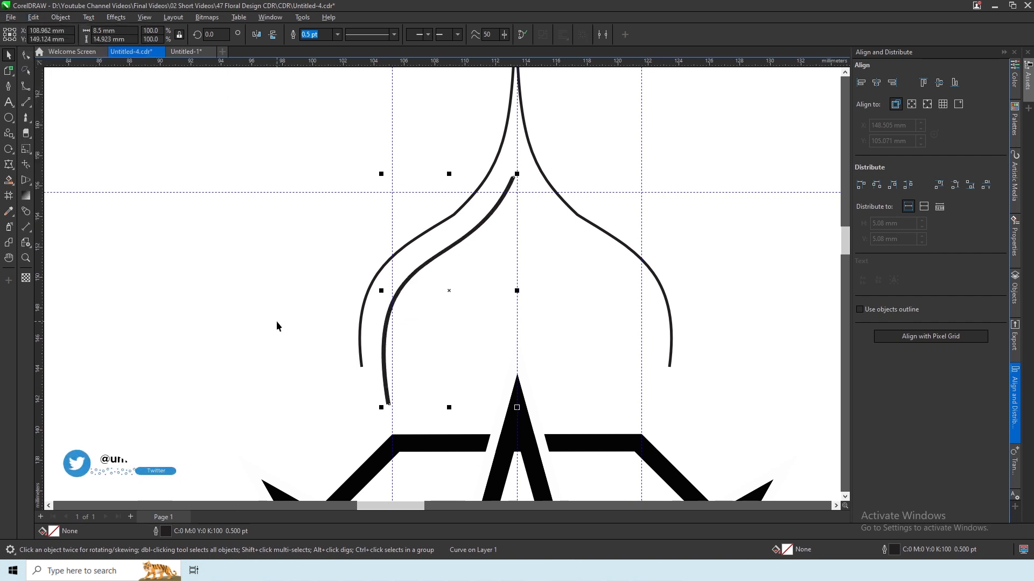
key("Right")
key("Right")
key("Right")
key("Right")
key("Right")
key("Right")
key("Right")
key("Right")
key("Right")
key("Right")
key("Right")
key("Right")
key("Right")
key("Right")
key("Right")
key("Right")
key("Right")
key("Right")
key("Right")
key("Right")
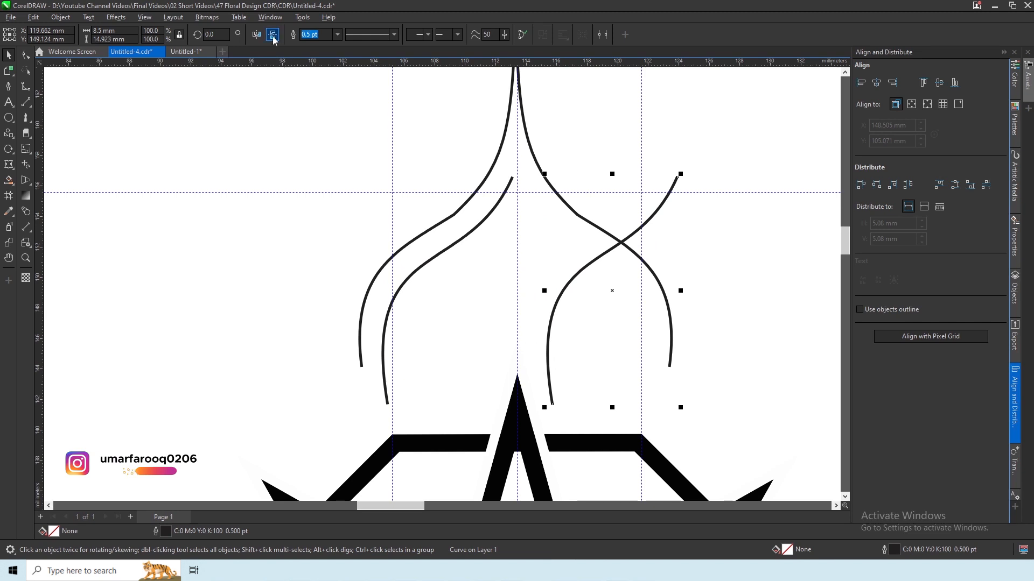
- Mirror the copied inner curve horizontally, set its upper end against the original's upper end, and align the tops of both curves
left_click(257, 35)
left_click_drag(545, 175, 518, 177)
left_click(512, 182, "shift")
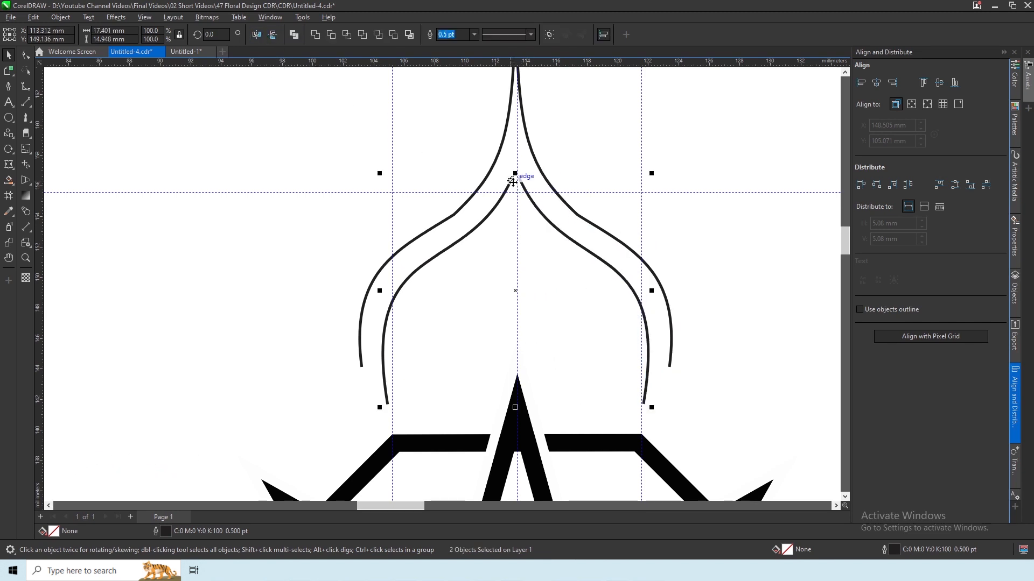
key("F8")
left_click(8, 56)
left_click(928, 84)
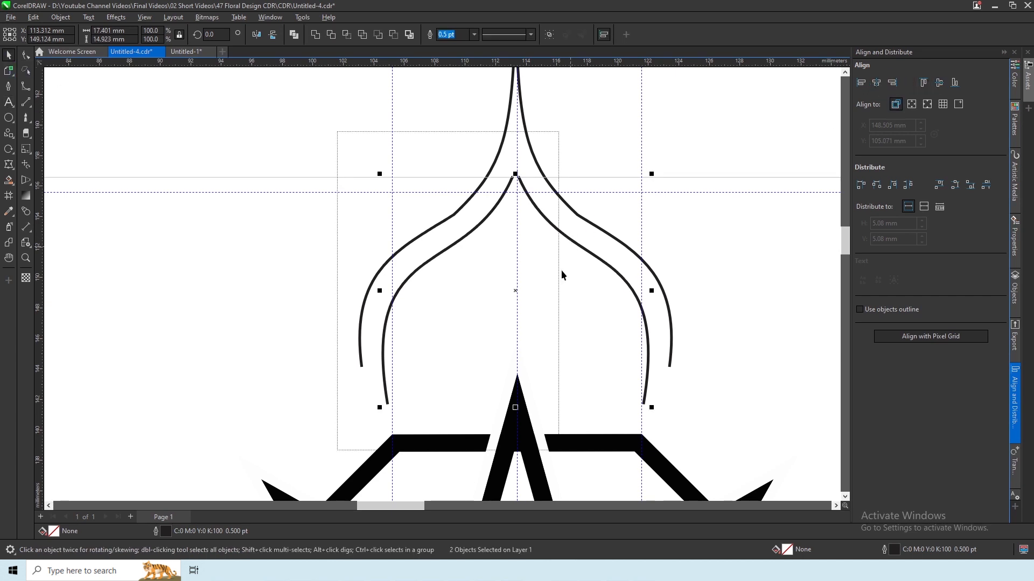
- Combine the two inner curves into one object and join their upper end nodes
left_click(527, 286)
left_click(520, 179)
left_click(509, 183, "shift")
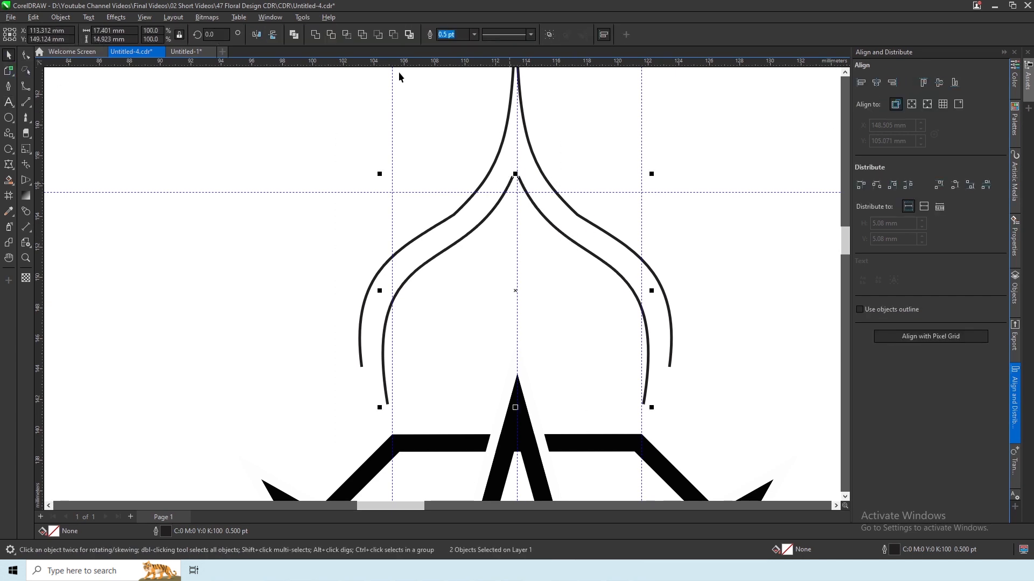
key("F10")
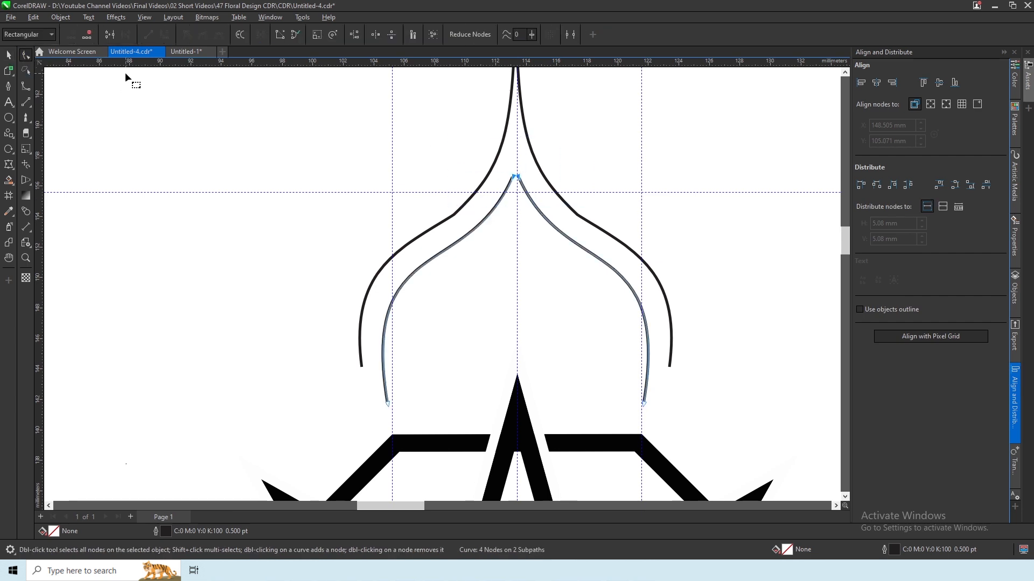
left_click(110, 34)
- Combine the two outer curves into one object and join their end nodes at the petal's tip
scroll(400, 350, "down", 2)
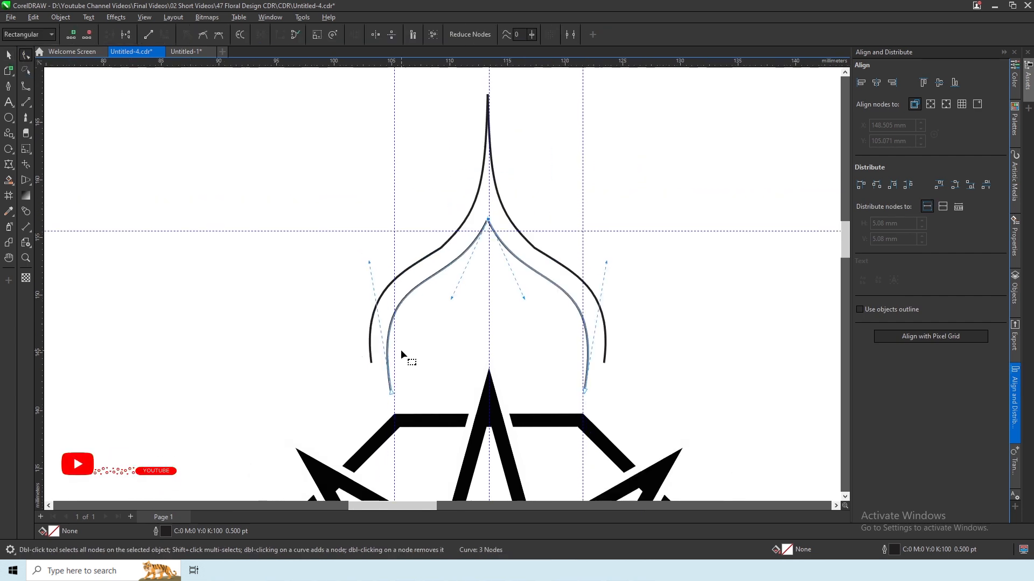
left_click(406, 277)
left_click(495, 235, "shift")
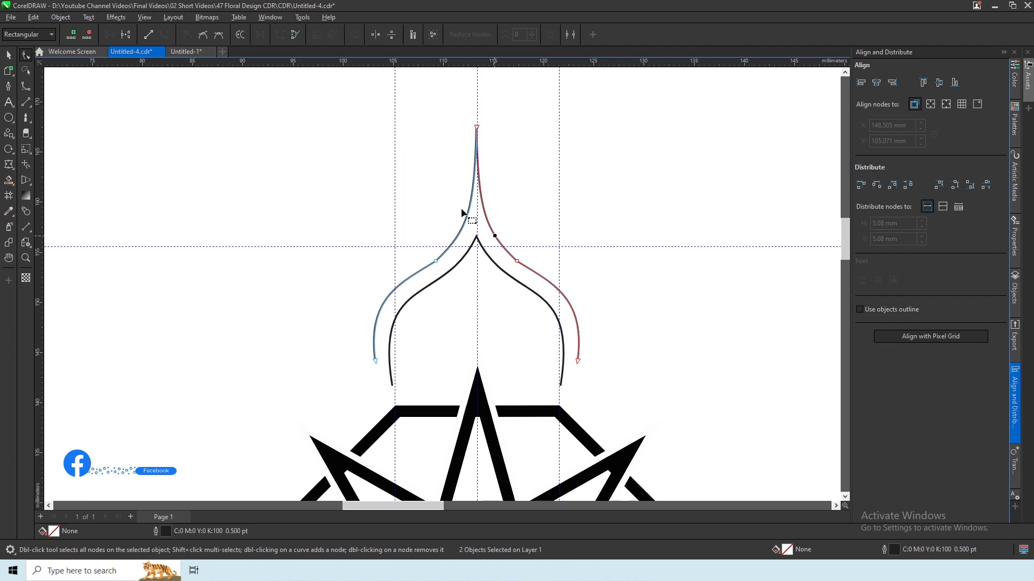
left_click(9, 55)
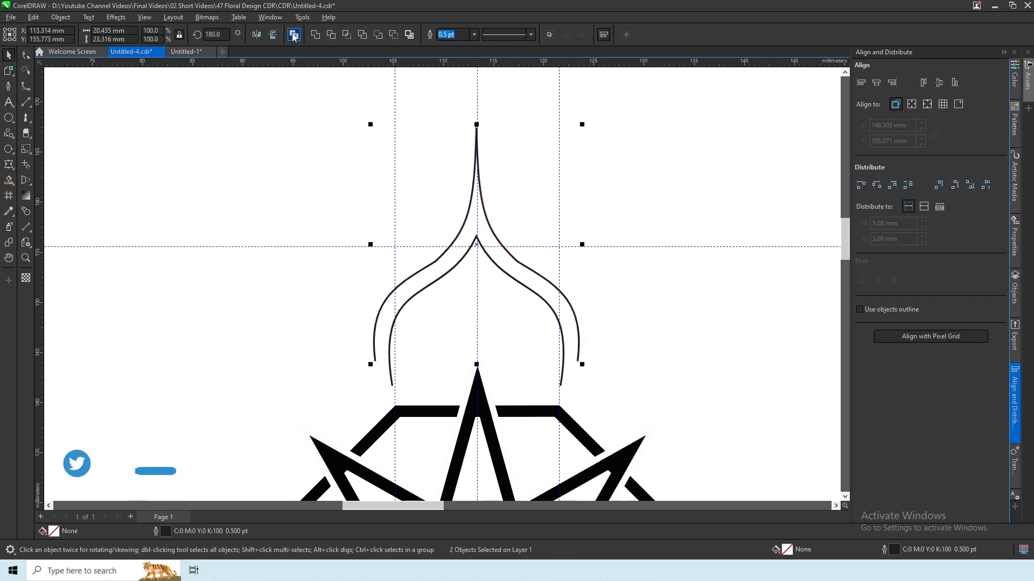
key("ctrl+l")
key("F10")
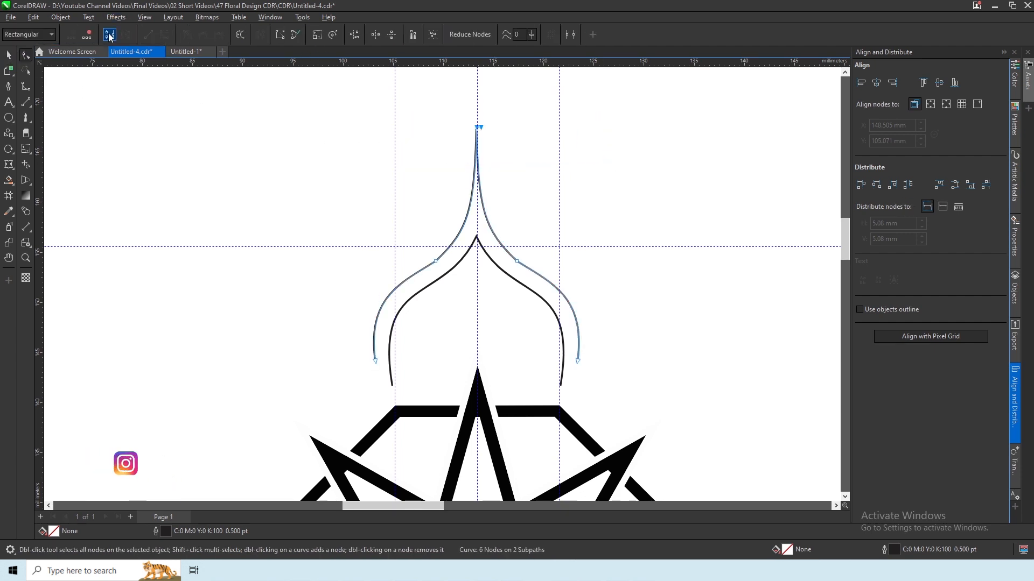
scroll(513, 260, "up", 2)
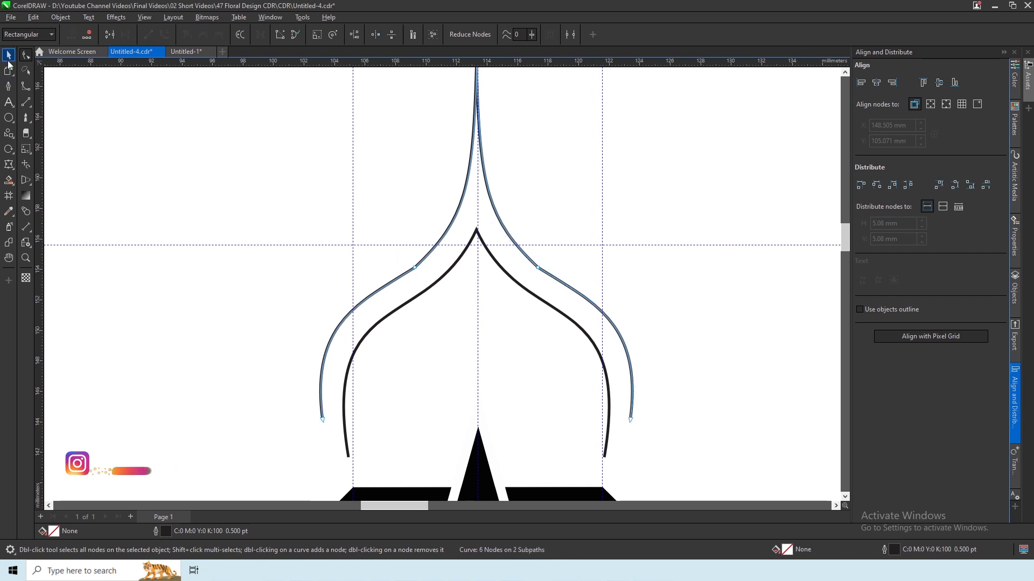
- Select the inner and outer petal outlines, stretch them horizontally to about 23.7 mm wide, and nudge them down about 1.4 mm
left_click(9, 54)
left_click(341, 224)
scroll(476, 276, "down", 1)
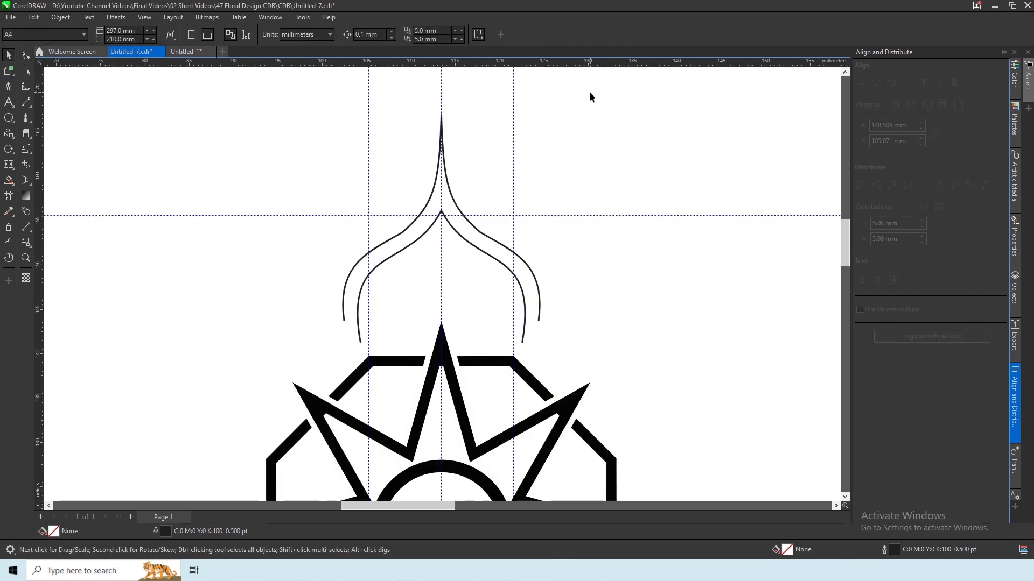
left_click_drag(590, 97, 272, 377)
left_click_drag(543, 229, 552, 229)
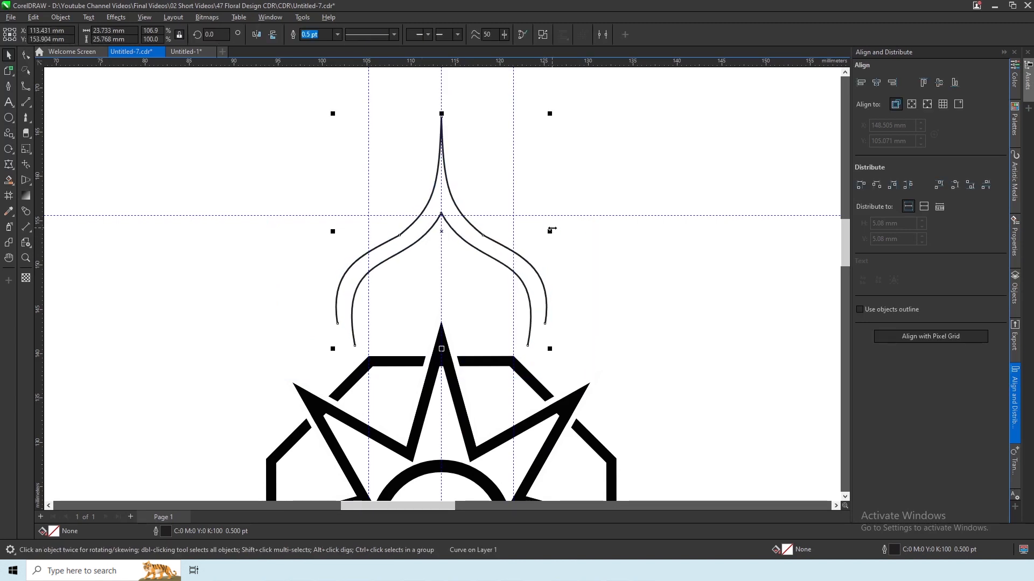
key("Down")
key("Down")
key("Down")
key("Down")
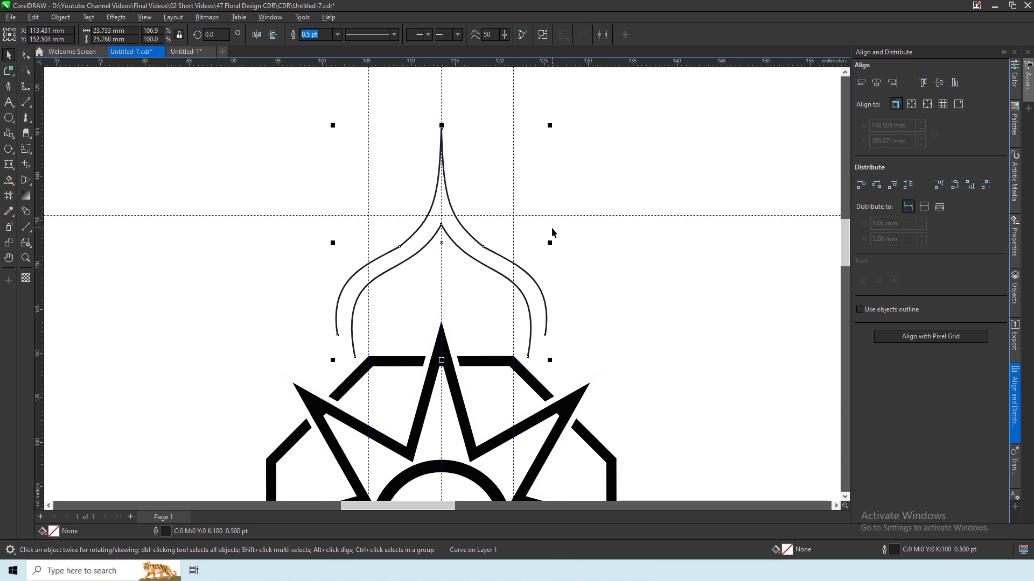
- Copy the double-outlined petal above the star and paste three duplicates of it
scroll(422, 189, "down", 2)
left_click(37, 20)
left_click(49, 83)
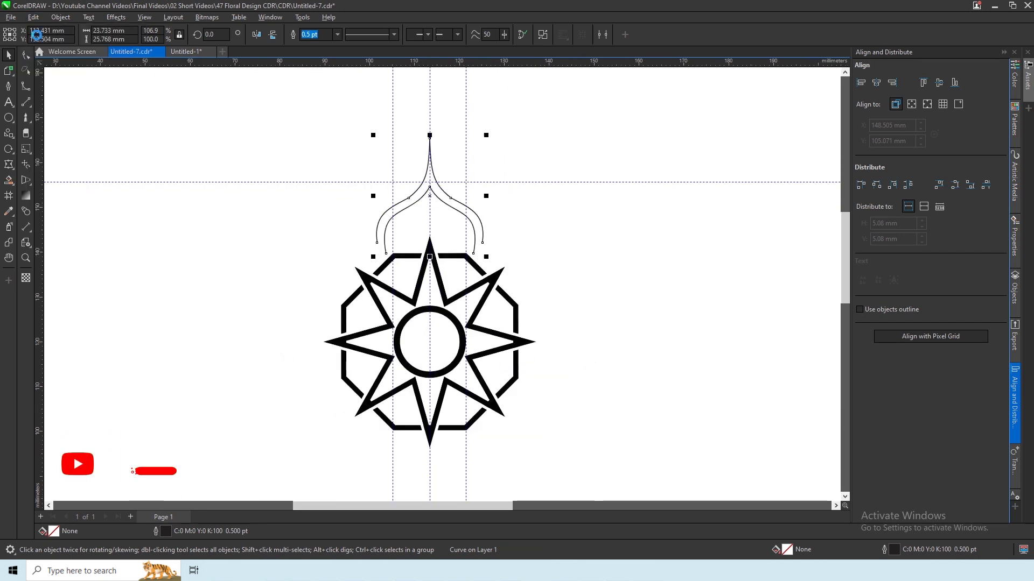
left_click(37, 20)
left_click(48, 106)
left_click(33, 18)
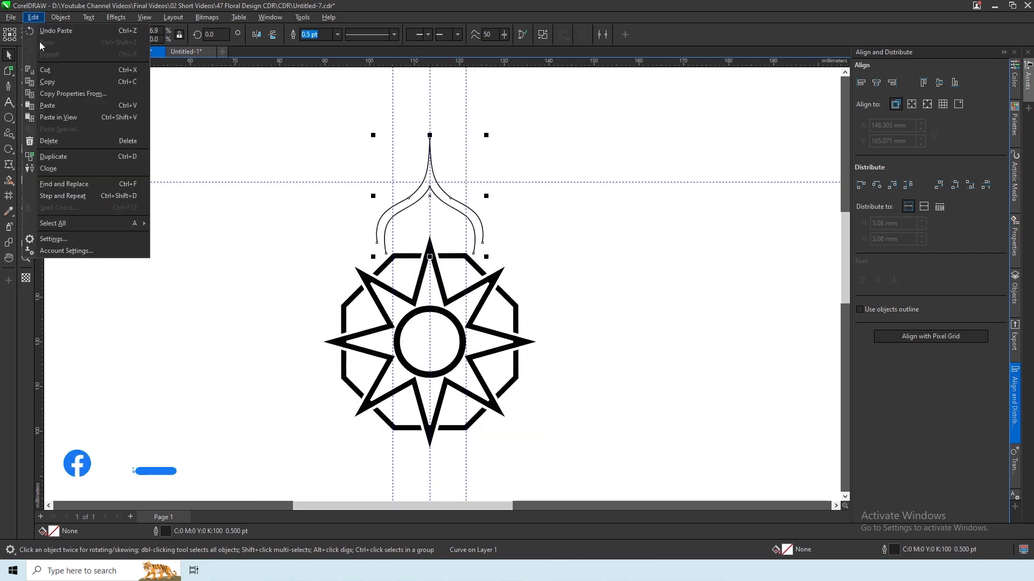
left_click(52, 106)
left_click(33, 17)
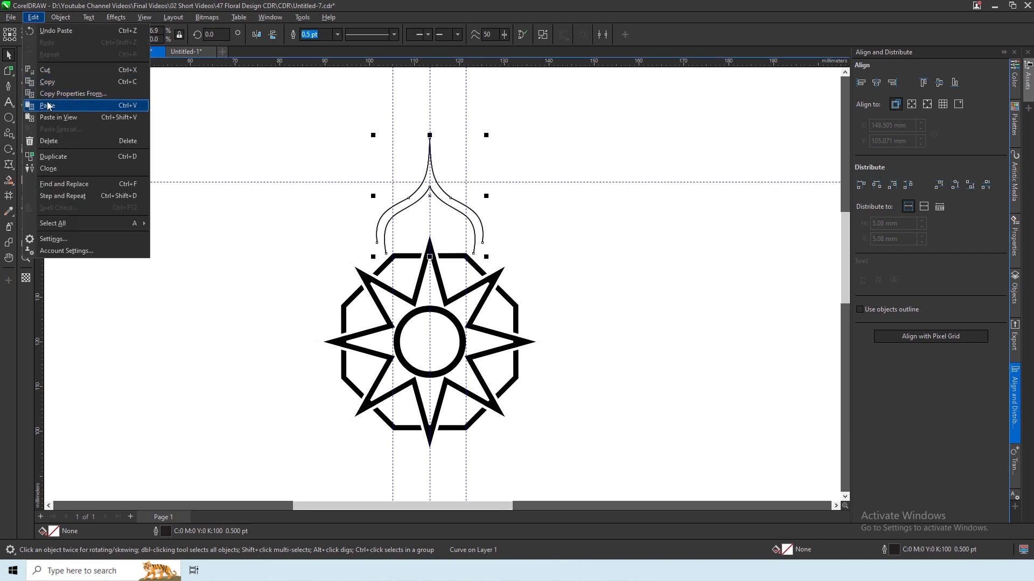
left_click(46, 107)
- Spread the petal copies around the star, placing one below it, and flip that lower copy vertically
left_click_drag(415, 193, 620, 213)
mouse_move(416, 193)
left_mouse_down()
mouse_move(238, 227)
mouse_move(653, 351)
mouse_move(520, 392)
mouse_move(423, 486)
mouse_move(439, 479)
left_mouse_up()
left_click(443, 206)
left_click(273, 35)
- Rotate the right petal copy to 90 degrees, mirror it horizontally, and place it against the octagon's right side
left_click(611, 226)
left_click(273, 34)
left_click(273, 35)
left_click(216, 36)
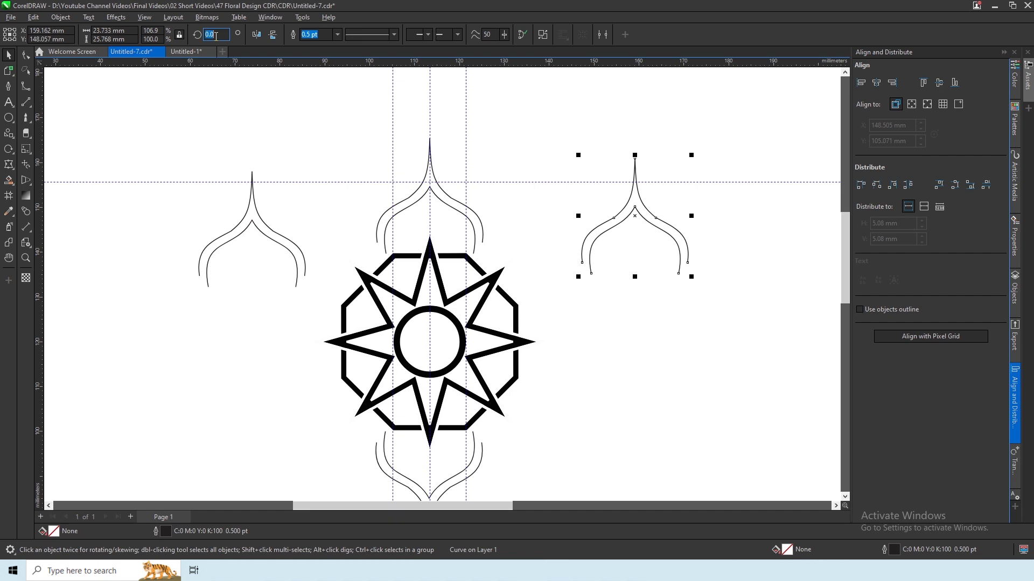
type("9")
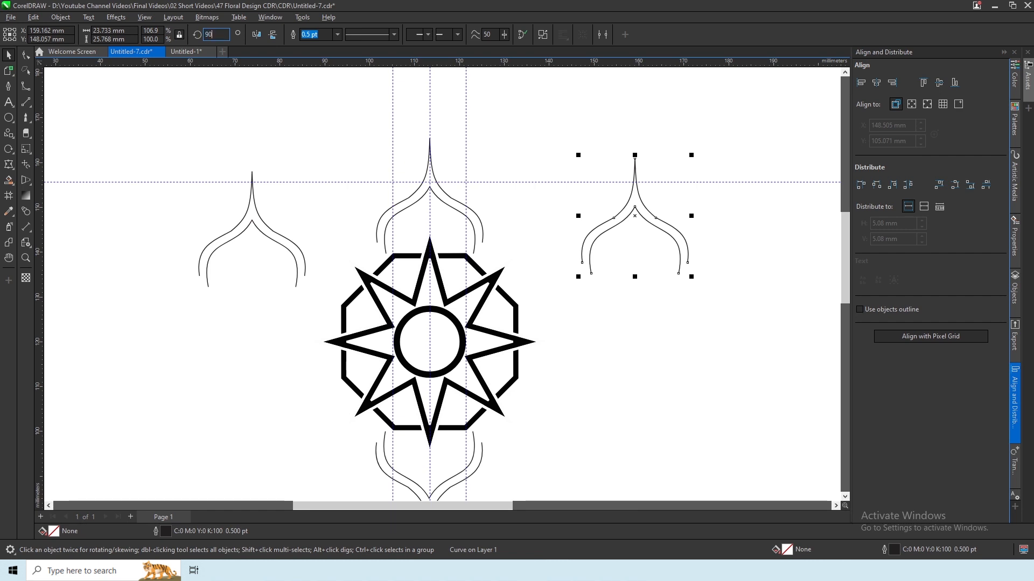
type("0")
key("Return")
left_click(256, 35)
left_click_drag(635, 225, 577, 345)
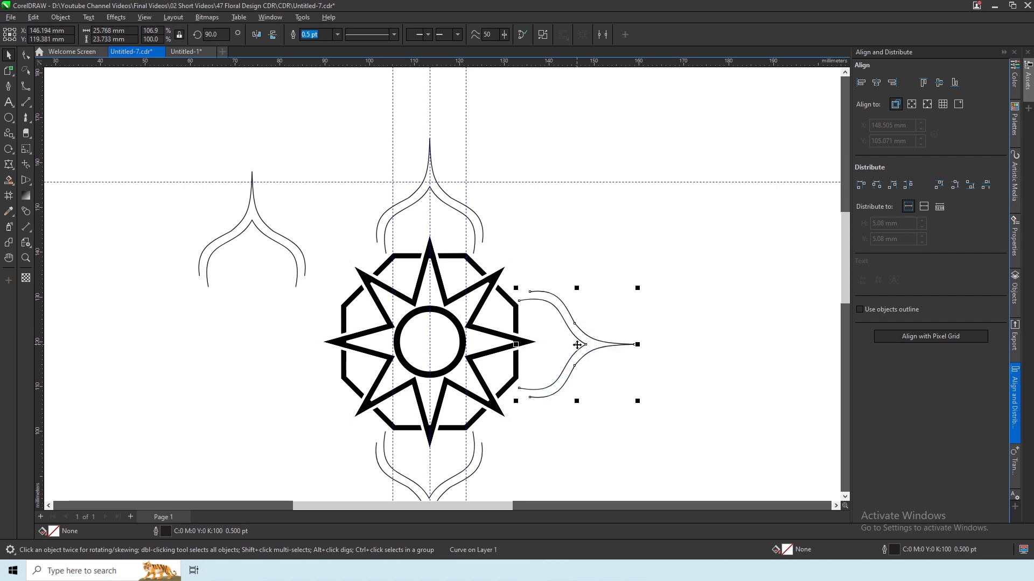
- Rotate the left petal copy to 270 degrees and place it against the octagon's left side
left_click(266, 233)
type("270")
key("Return")
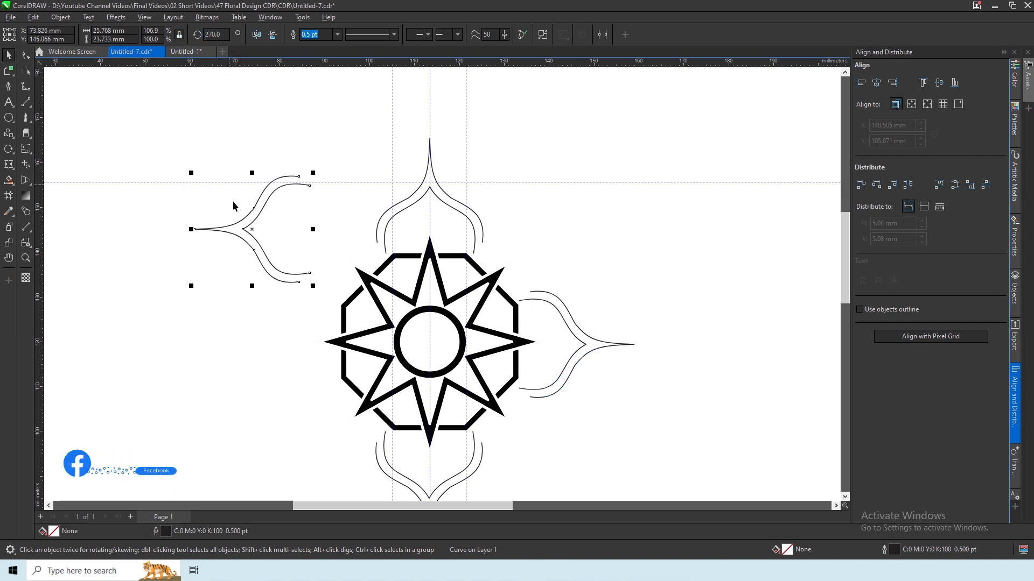
left_click_drag(253, 234, 286, 345)
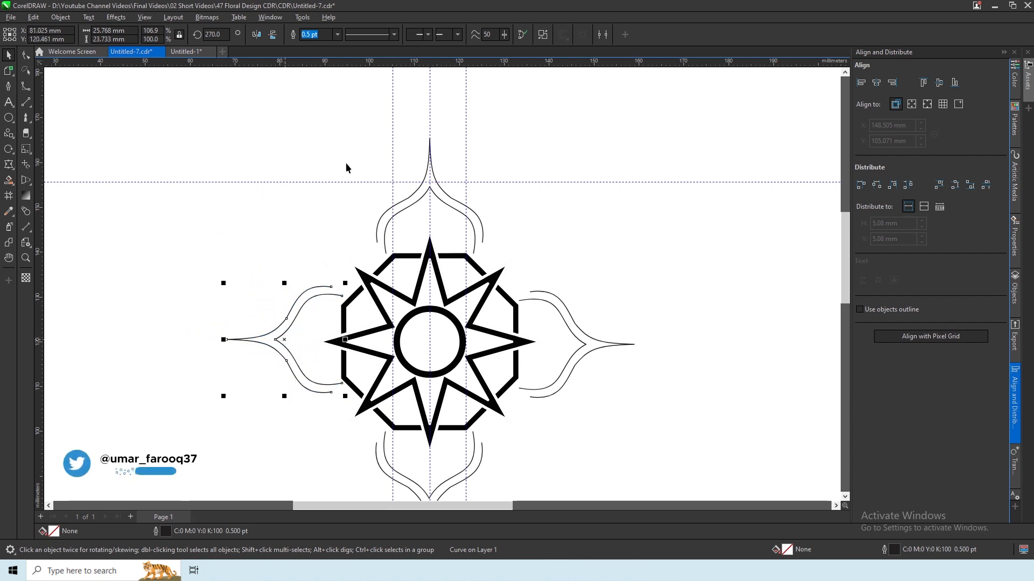
- Align the two side petals at the same height, center the upper and lower petals on one vertical axis, and group that upright pair
left_click(564, 313, "shift")
left_click(938, 83)
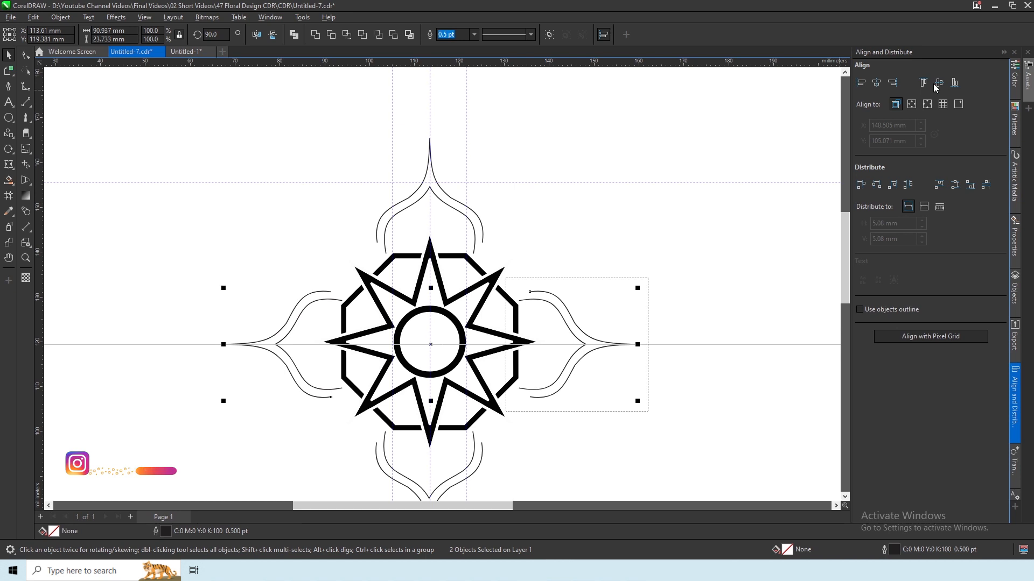
left_click(431, 167)
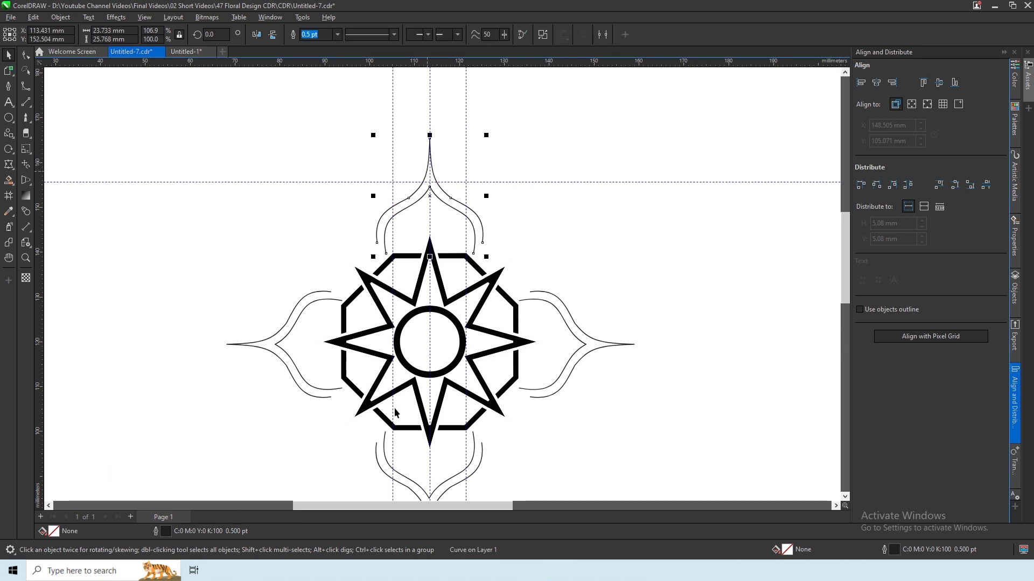
left_click(383, 451, "shift")
left_click(876, 84)
left_click(550, 36)
- Center the upright and sideways petal pairs on each other, group them, and center the group on the star in both directions
left_click(578, 328, "shift")
left_click(938, 82)
left_click(877, 84)
left_click(550, 37)
left_click(480, 310, "shift")
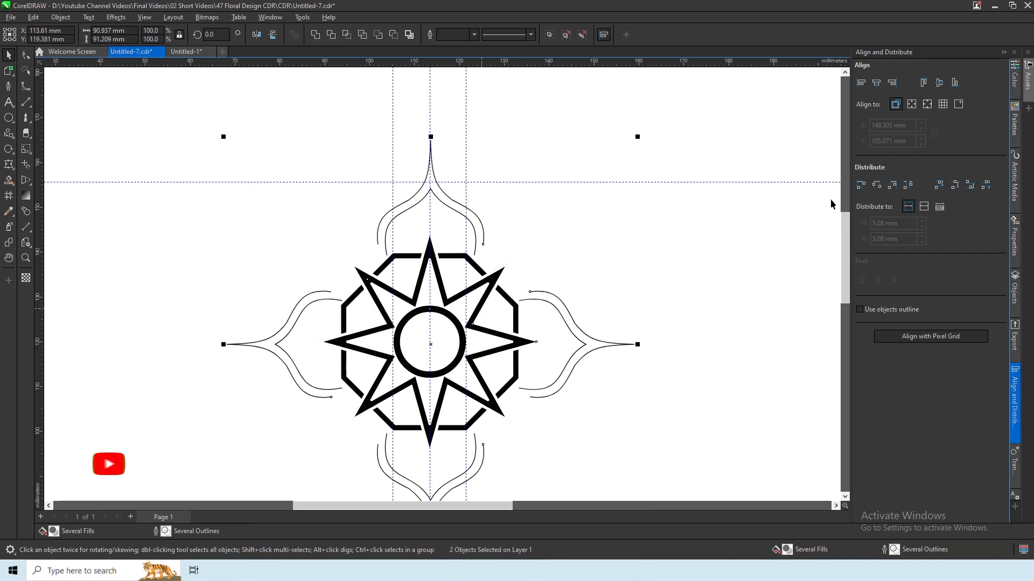
left_click(876, 82)
left_click(939, 82)
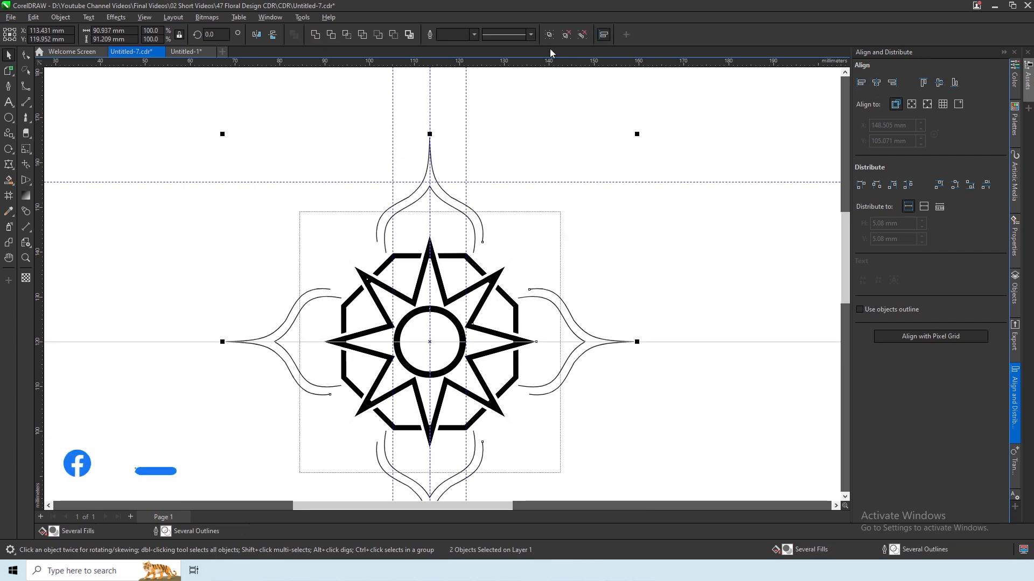
left_click(512, 215)
left_click(485, 219)
left_click(487, 220)
left_click(471, 210)
left_click(420, 36)
left_click(550, 310)
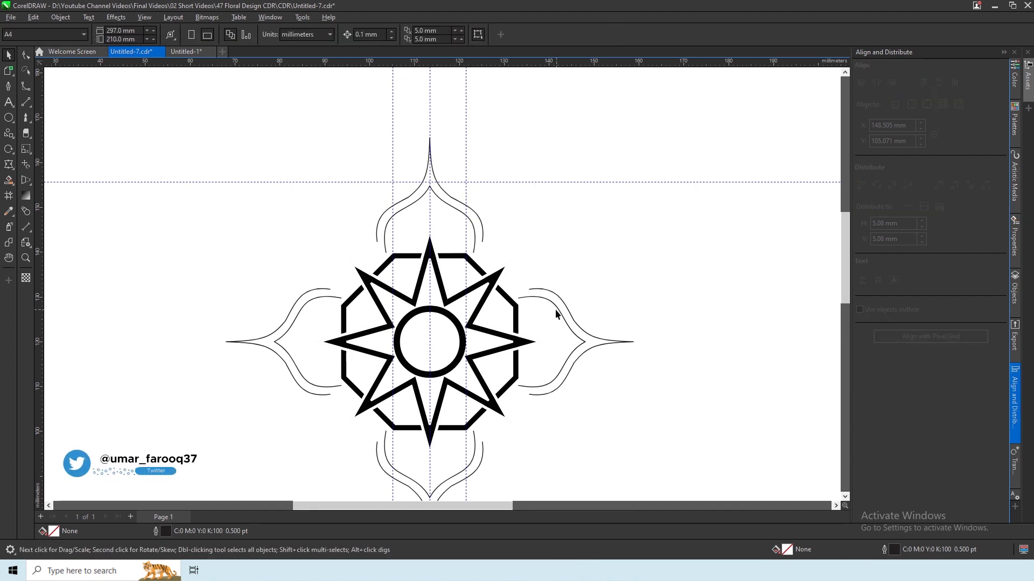
left_click(558, 312)
left_click(544, 210)
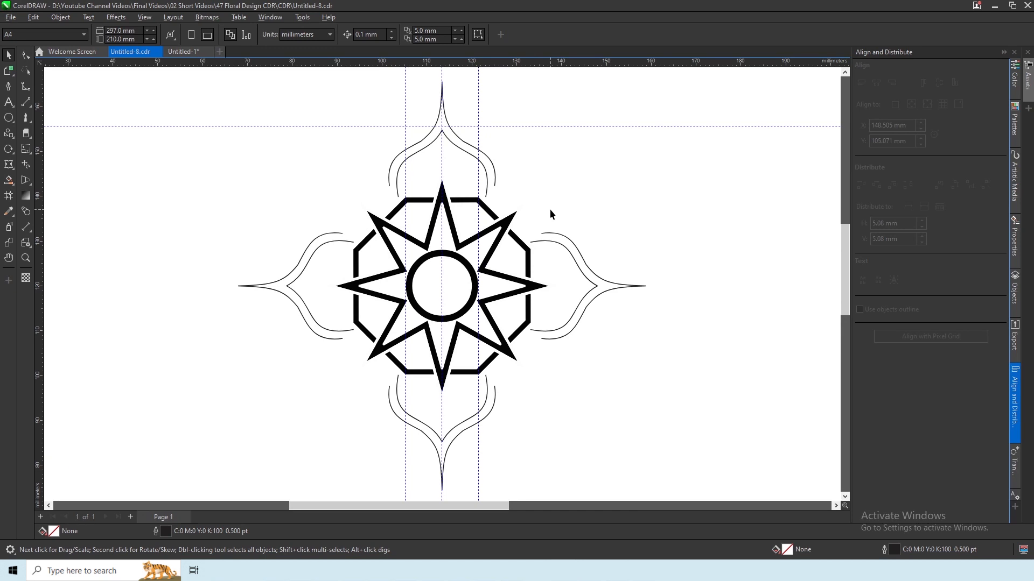
- Draw a line about 8.8 mm wide from the upper petal's right inner end and bend it upward into a shallow arc
scroll(550, 209, "up", 5)
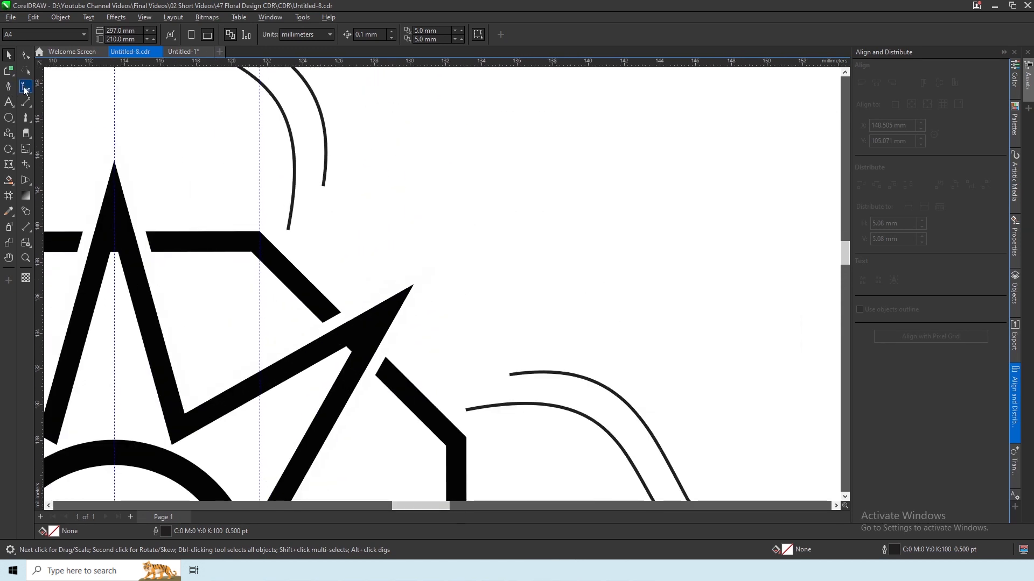
left_click(25, 101)
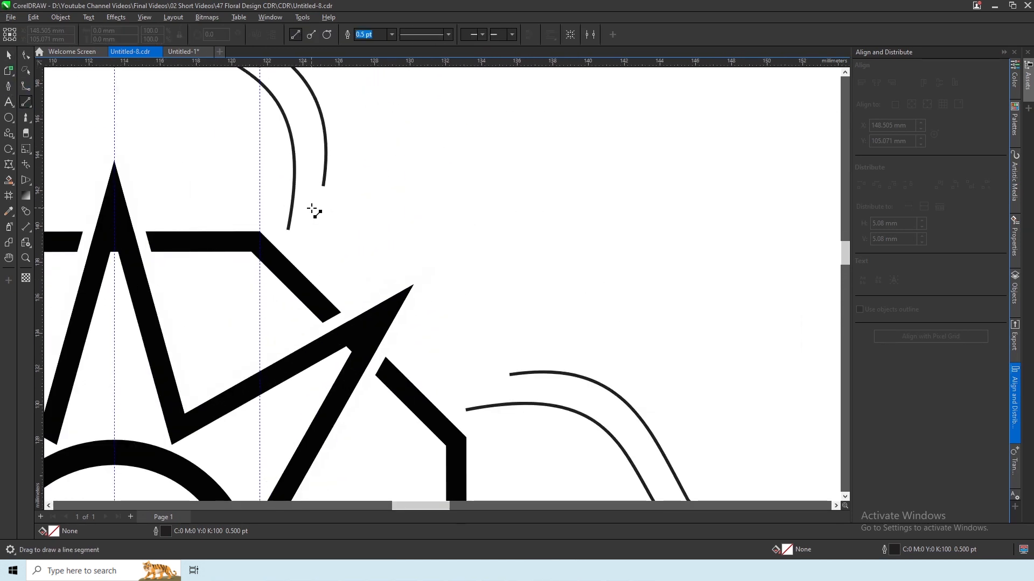
left_click_drag(288, 230, 447, 247)
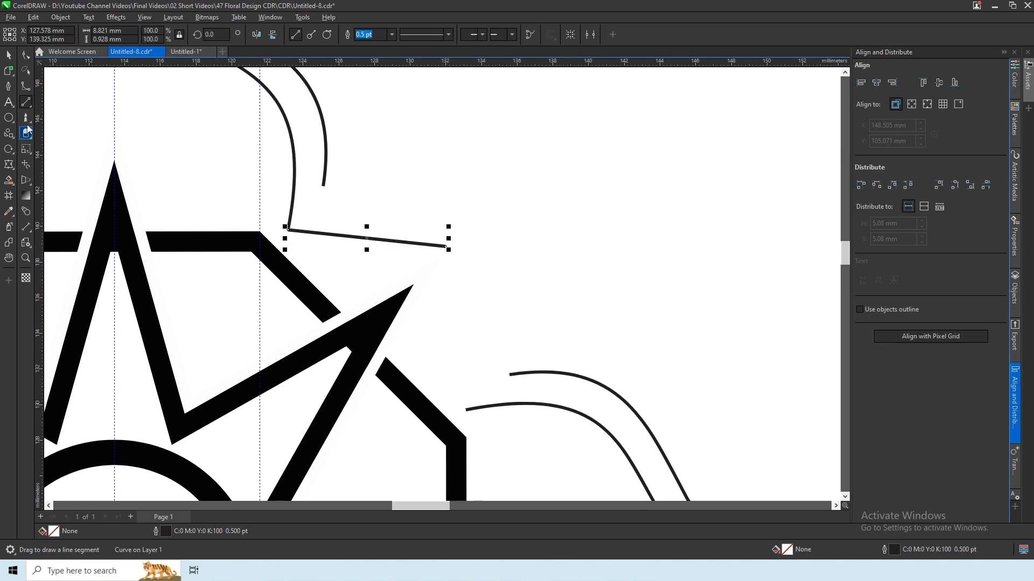
left_click(26, 56)
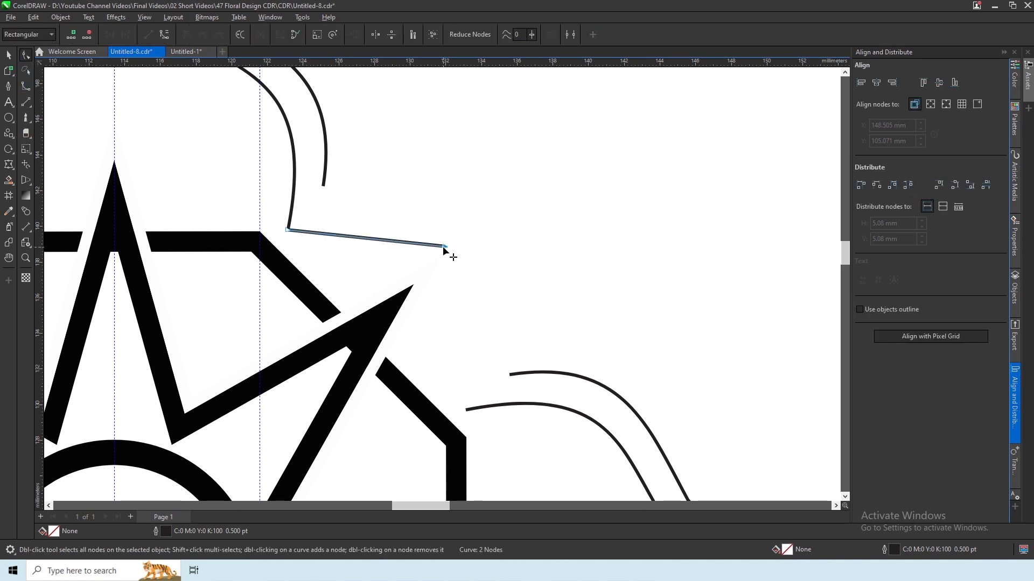
left_click_drag(392, 240, 423, 280)
- Rotate a copy of the arc to 90 degrees, mirror it horizontally, and fit it between the first arc's end and the right petal's inner end
left_click(9, 55)
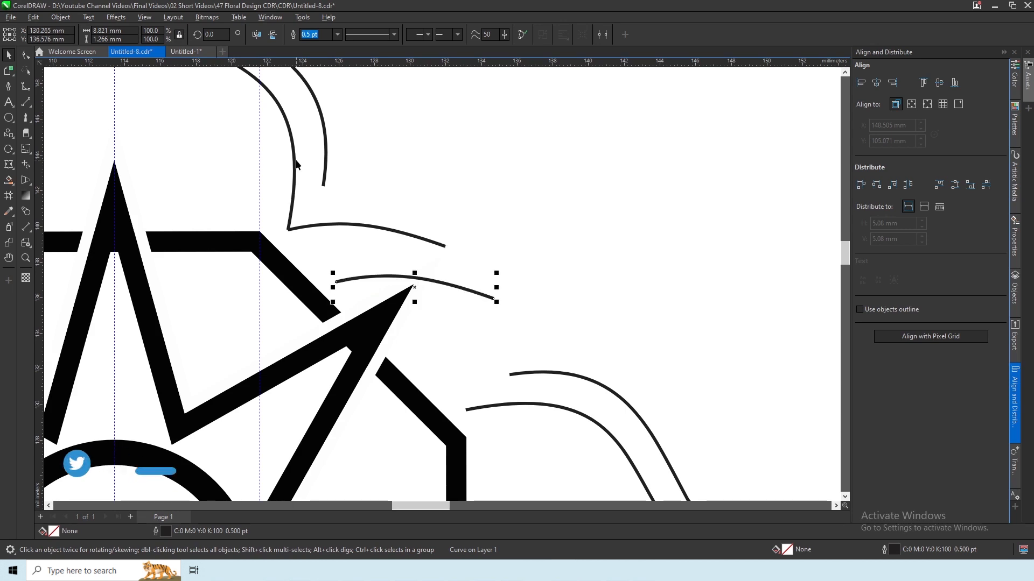
left_click_drag(216, 34, 180, 35)
type("90")
key("Return")
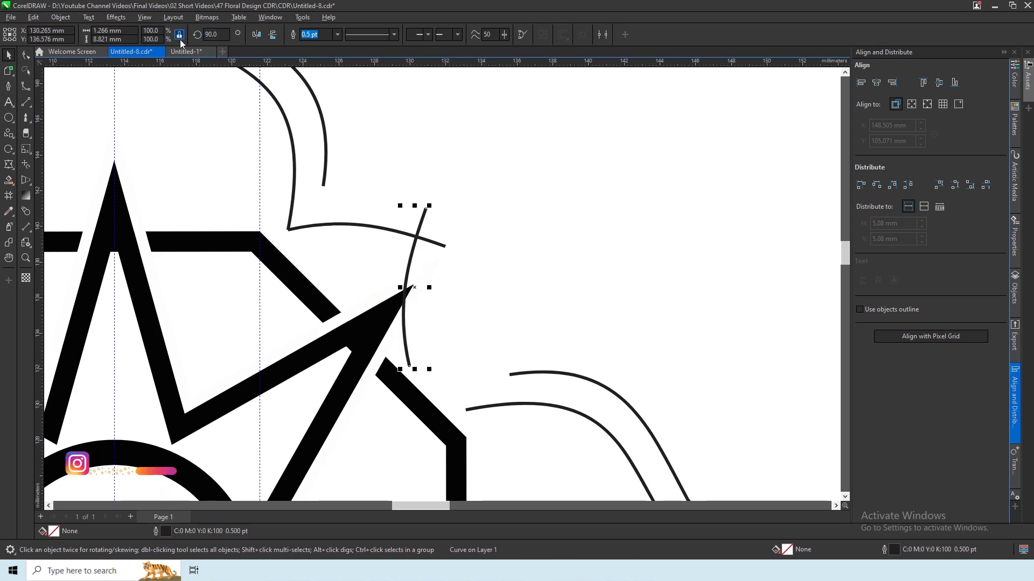
left_click_drag(404, 209, 443, 248)
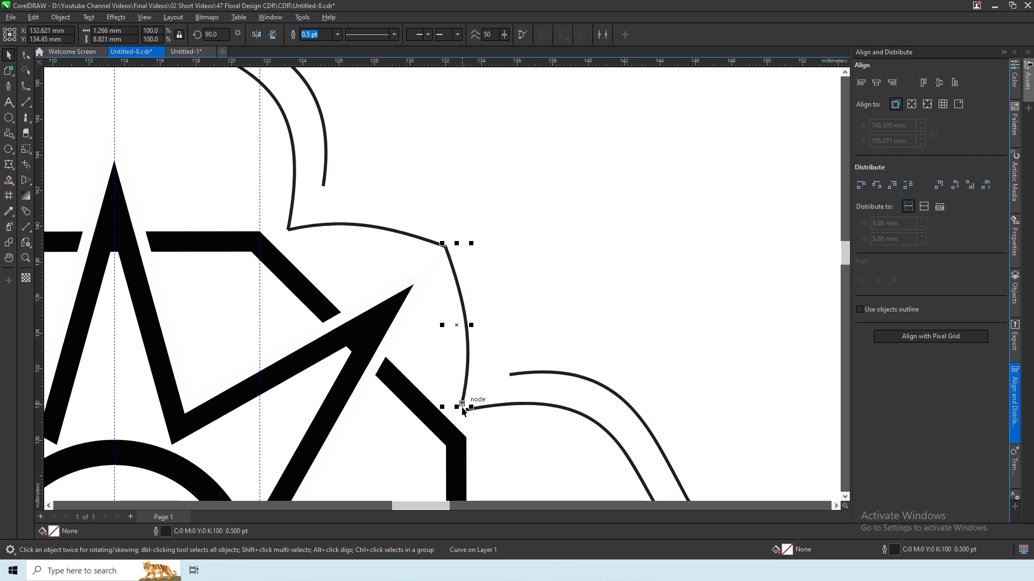
left_click_drag(463, 404, 466, 414)
- Delete the first arc, which starts at the upper petal's inner end
left_click(455, 230)
left_click(440, 233)
key("Delete")
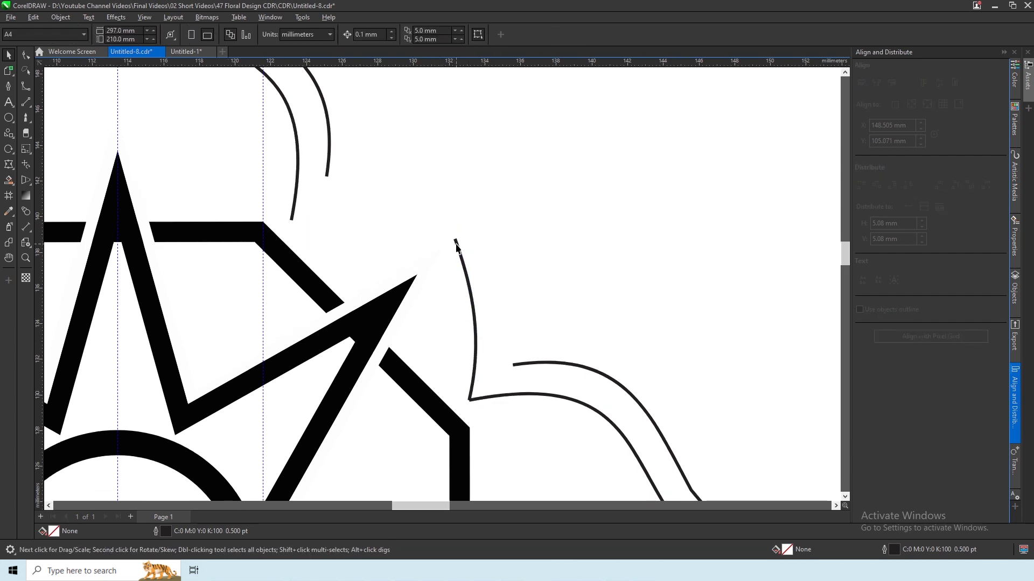
- Duplicate the remaining upright arc and set the copy's rotation to 0 degrees
left_click(456, 245)
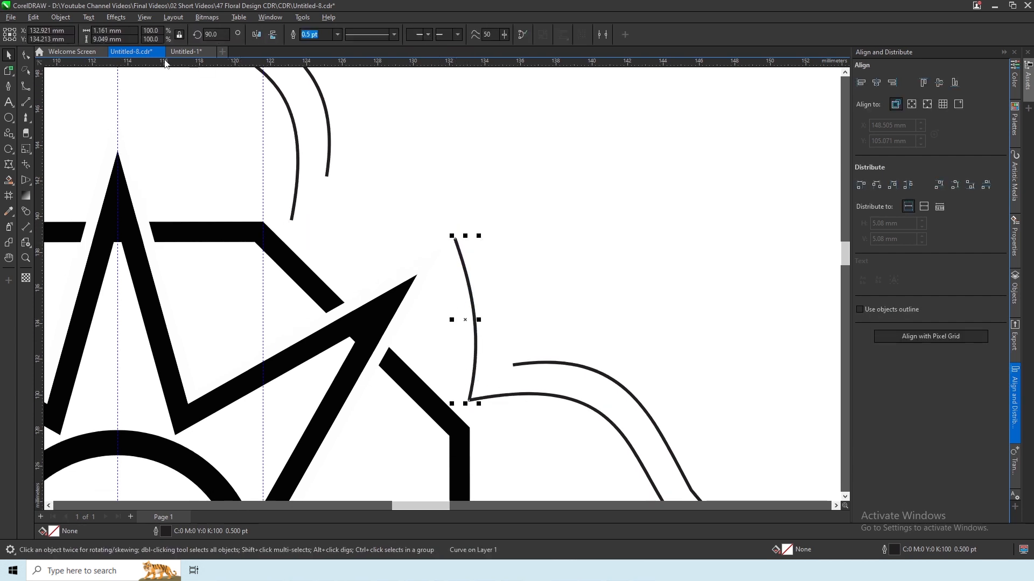
left_click(34, 17)
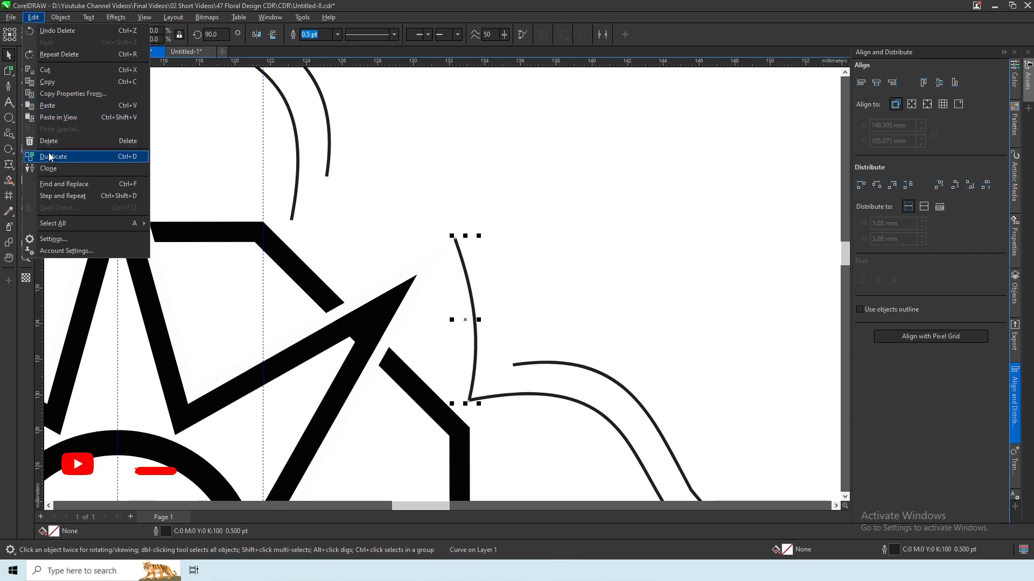
left_click(59, 158)
left_click(199, 34)
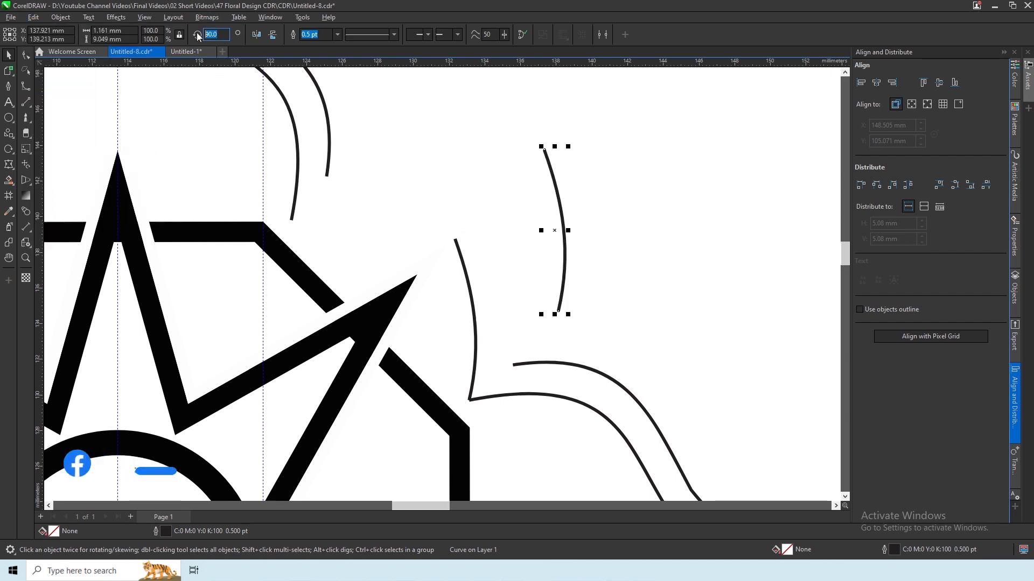
type("0")
key("Return")
- Mirror the duplicated arc vertically and fit it between the upright arc's upper end and the upper petal's inner end
left_click(259, 36)
left_click(260, 36)
left_click(273, 36)
left_click_drag(632, 240, 453, 240)
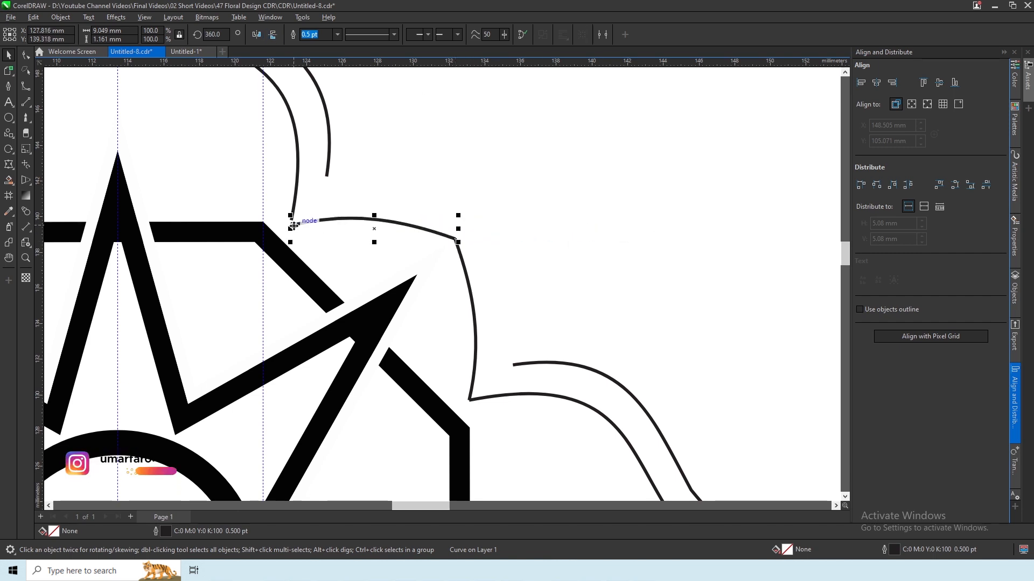
key("F10")
left_click(293, 224)
left_click(9, 54)
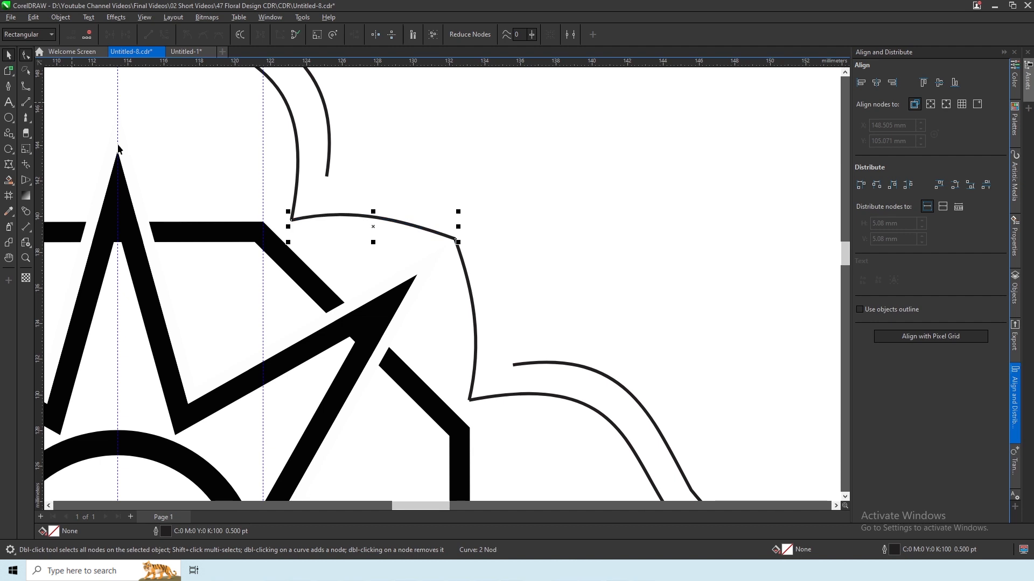
- Combine the two arcs into one curve and join their end nodes at the shared corner
left_click(461, 264)
left_click(440, 237, "shift")
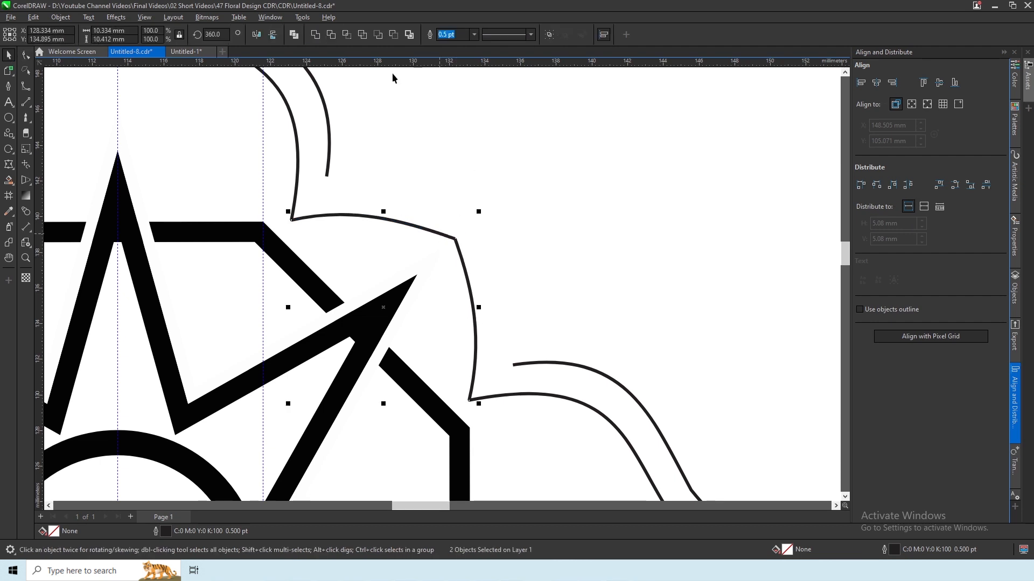
left_click(295, 36)
left_click(26, 56)
left_click_drag(435, 219, 478, 267)
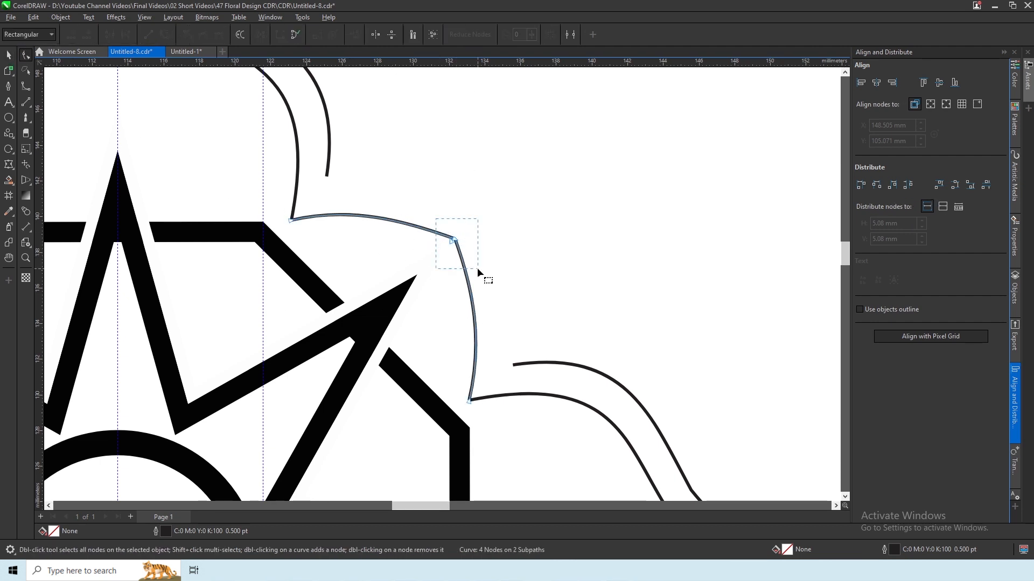
left_click(9, 54)
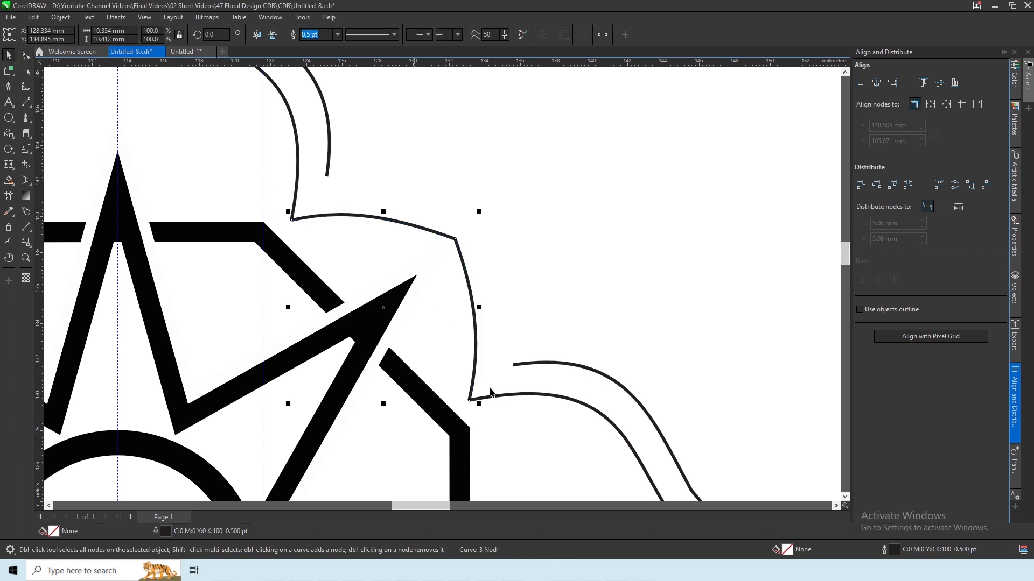
- Paste a copy of the joined corner curve in place and enlarge it from its center to about 14.5 mm wide
left_click(33, 17)
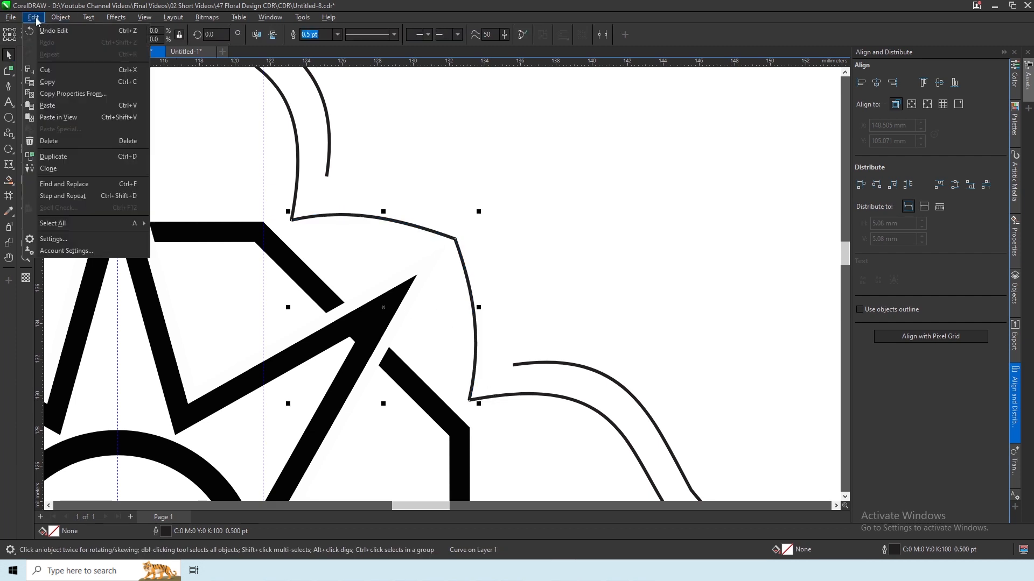
left_click(48, 81)
left_click(34, 18)
left_click(47, 106)
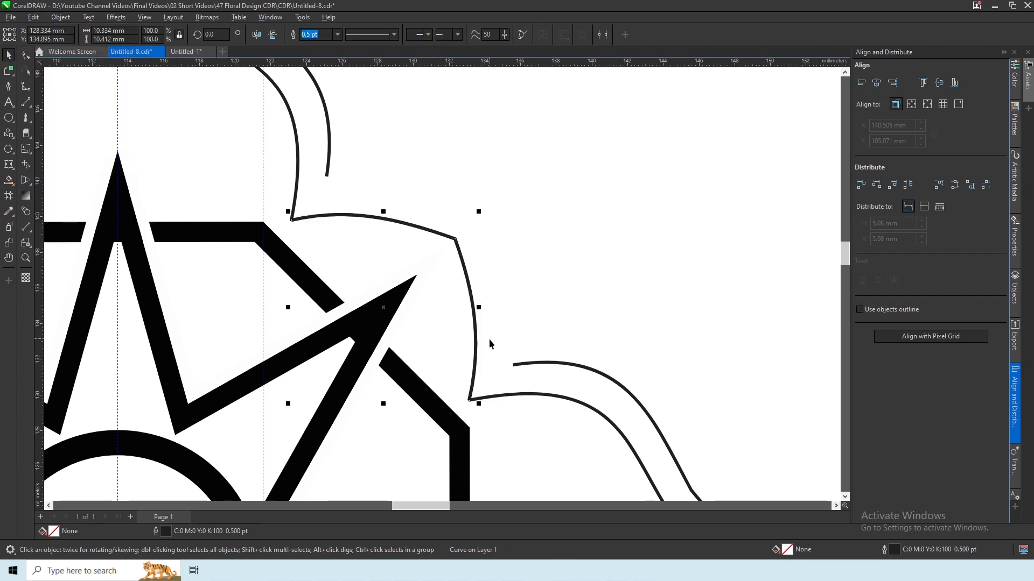
left_click_drag(477, 214, 516, 160)
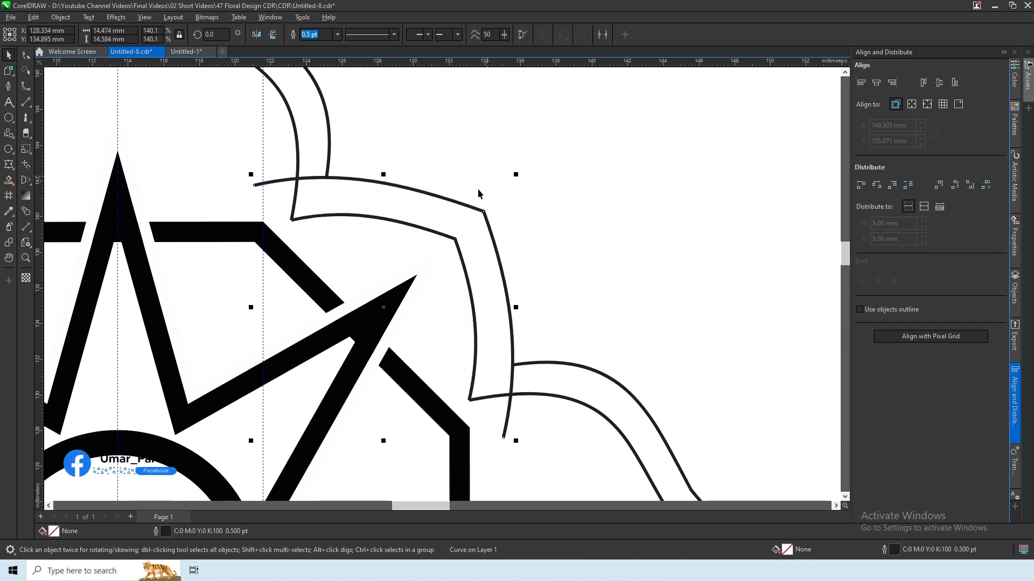
- Add nodes on the enlarged curve where it meets both petals' outer ends, and remove its protruding end nodes
double_click(326, 178)
double_click(255, 186)
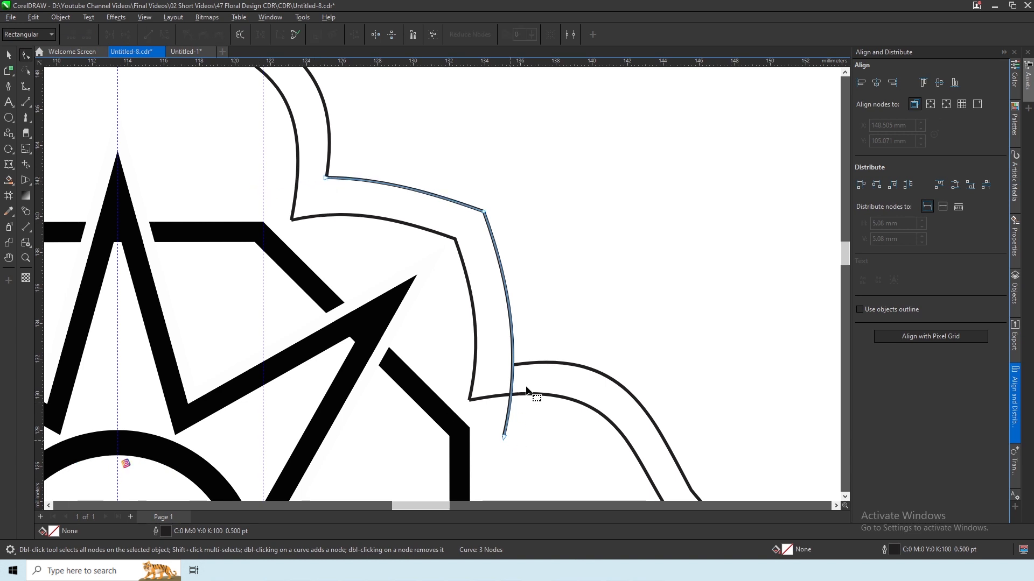
double_click(513, 365)
double_click(504, 437)
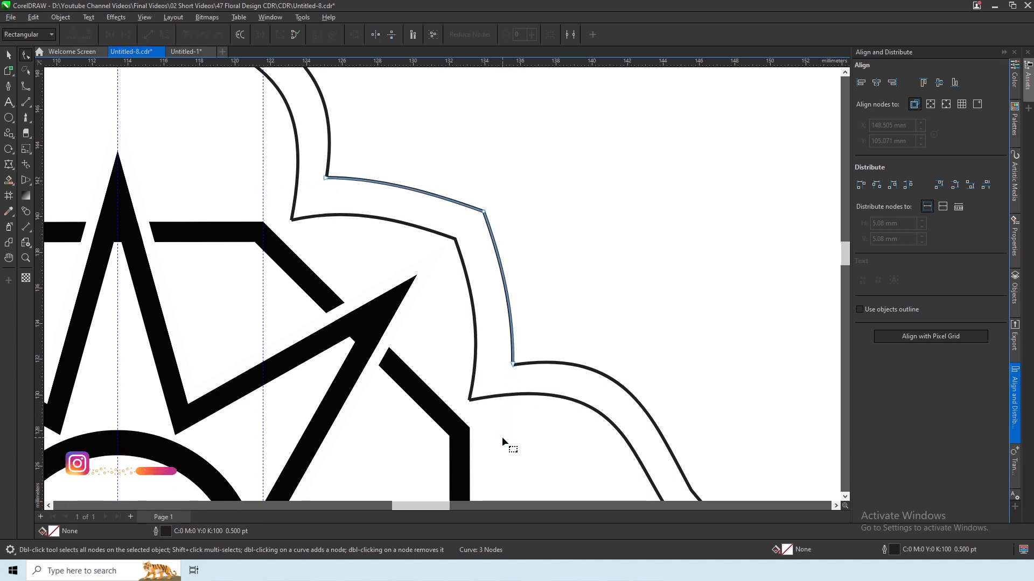
- Nudge the outer corner curve's middle corner node up and to the right, away from the inner curve
left_click(484, 212)
key("Right")
key("Right")
key("Up")
key("Up")
key("Right")
key("Right")
key("Up")
key("Up")
scroll(423, 205, "down", 1)
- Select both nested corner curves between the upper and right petals and duplicate them
left_click(8, 59)
mouse_move(547, 168)
left_mouse_down()
mouse_move(300, 335)
mouse_move(294, 359)
left_mouse_up()
scroll(422, 136, "down", 1)
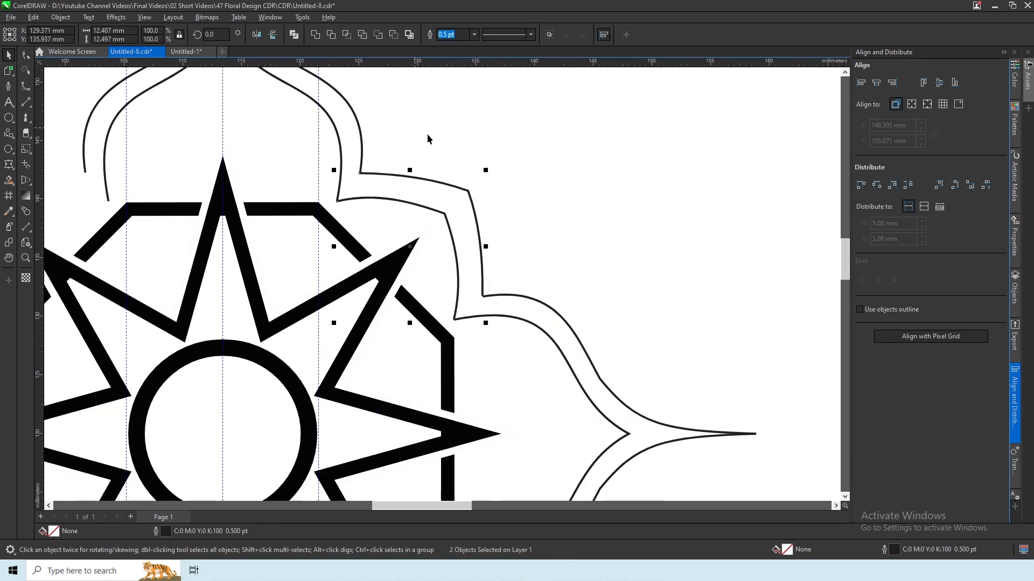
scroll(423, 134, "down", 2)
scroll(617, 255, "down", 1)
scroll(456, 218, "up", 2)
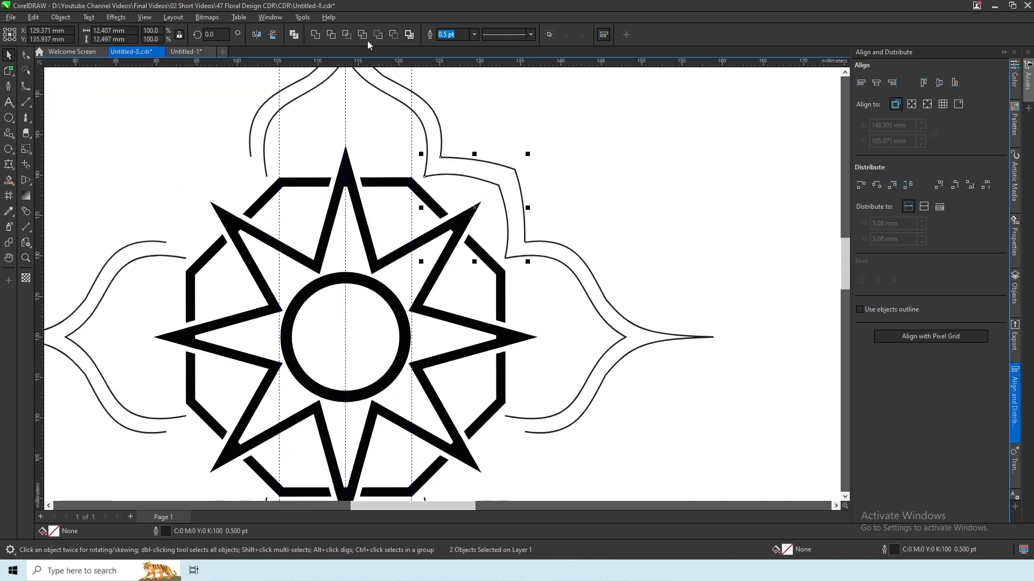
left_click(39, 17)
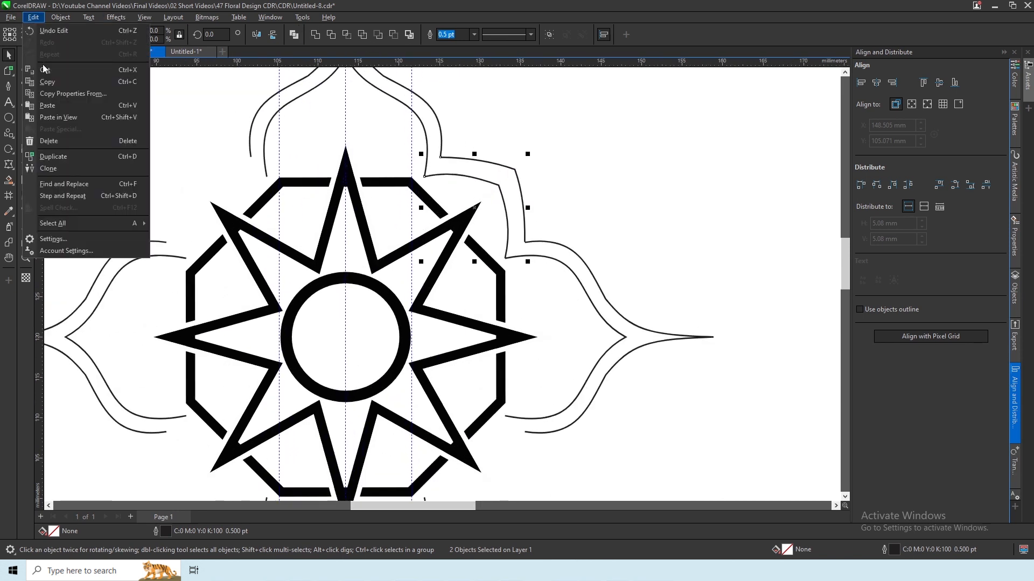
left_click(50, 159)
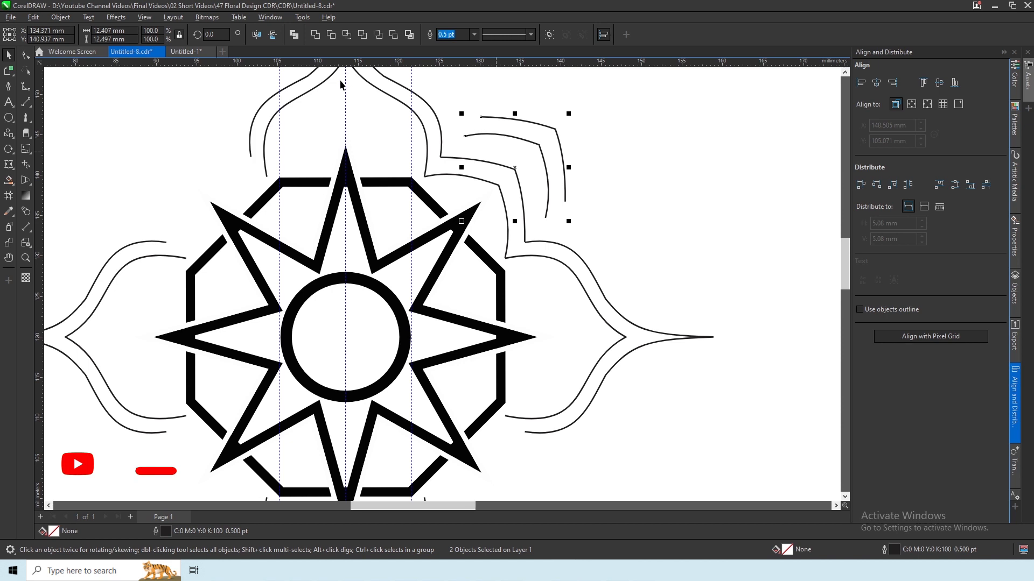
- Group each pair of corner curves and align the duplicate pair to the original's vertical center
left_click_drag(619, 137, 401, 264)
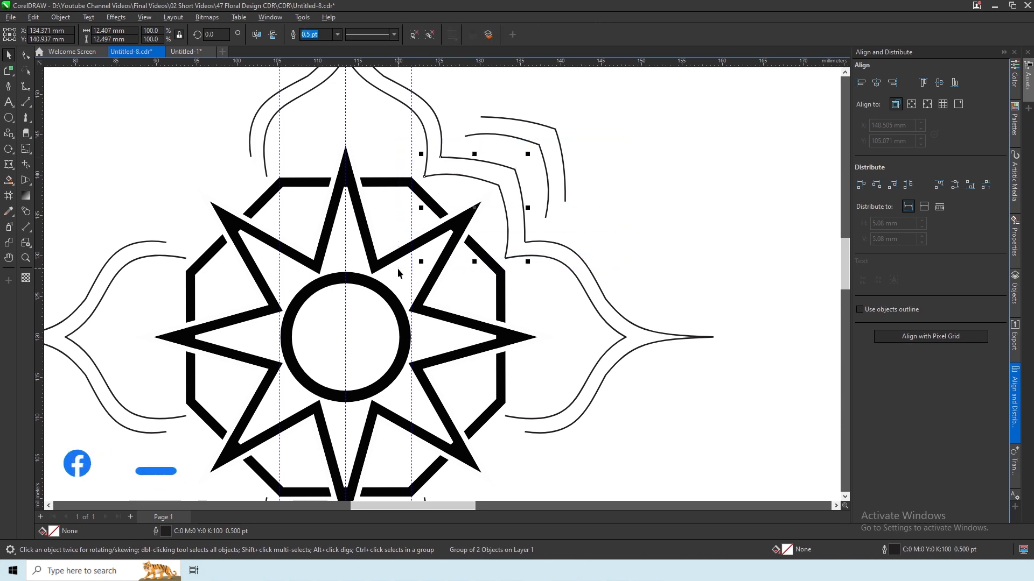
left_click(548, 35)
left_click(539, 144)
left_click(428, 174, "shift")
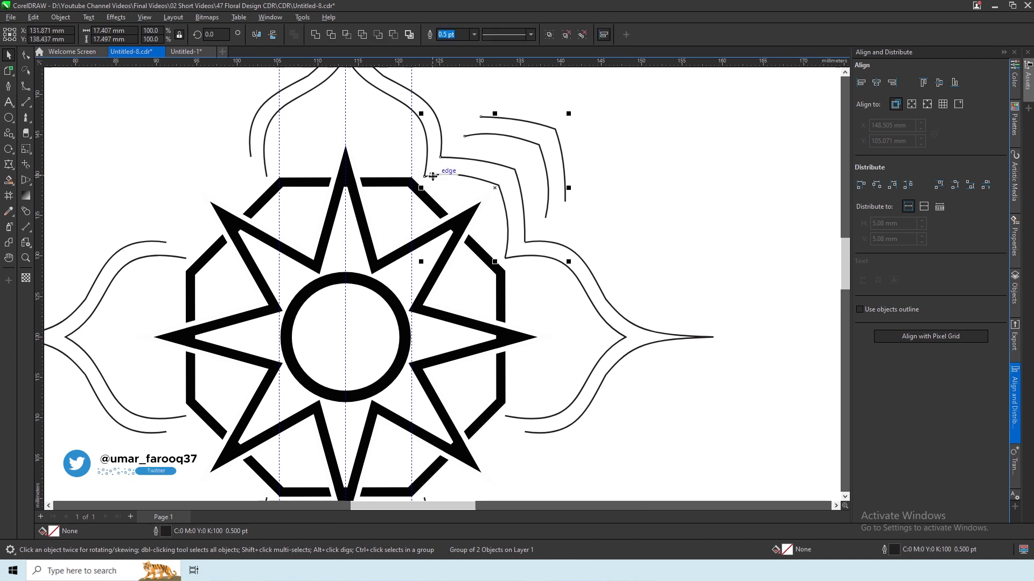
left_click(937, 85)
left_click(654, 164)
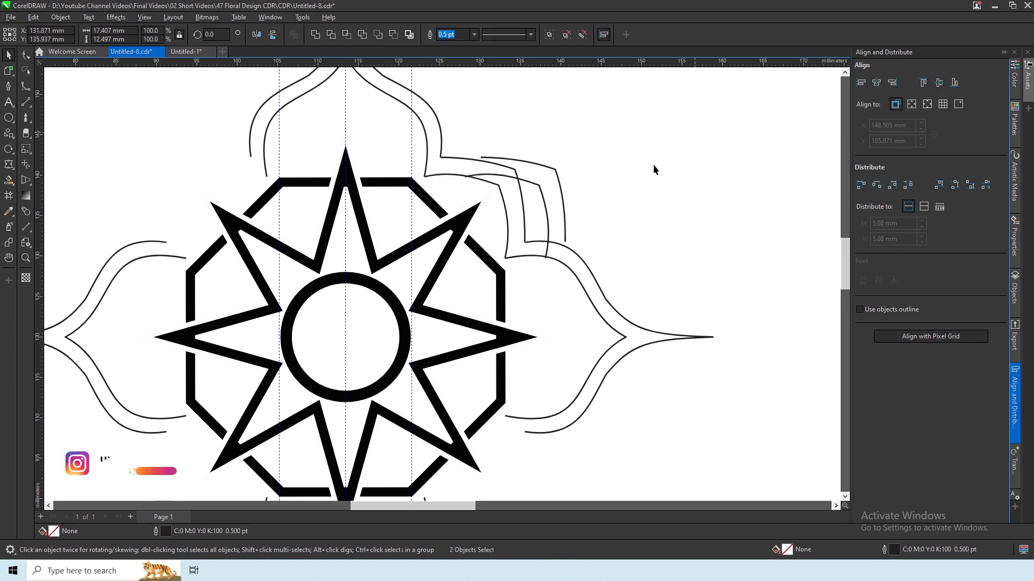
- Rotate the duplicated corner pair 90 degrees and snap it onto the end nodes of the upper and left petals
left_click(558, 175)
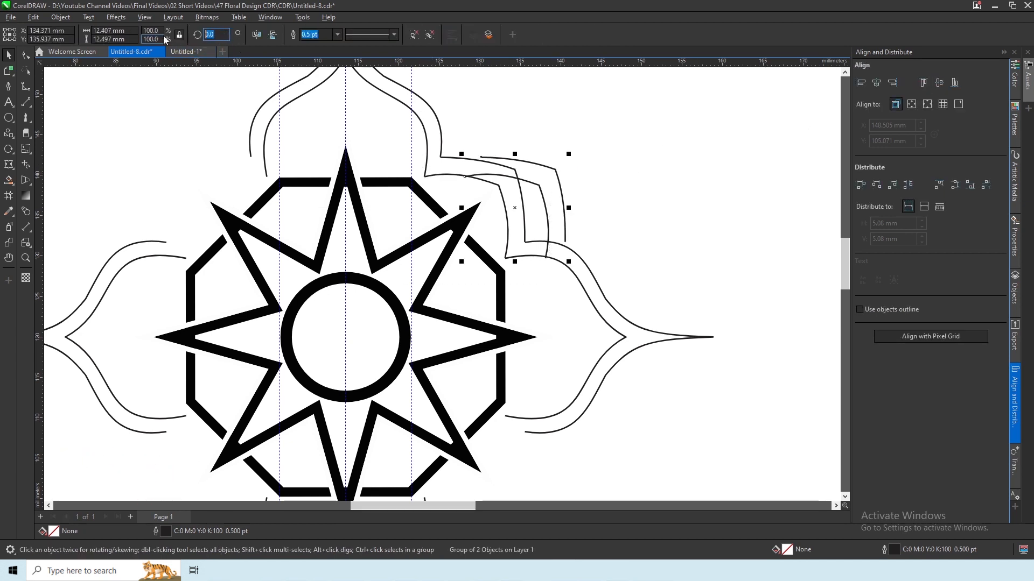
type("90")
key("Return")
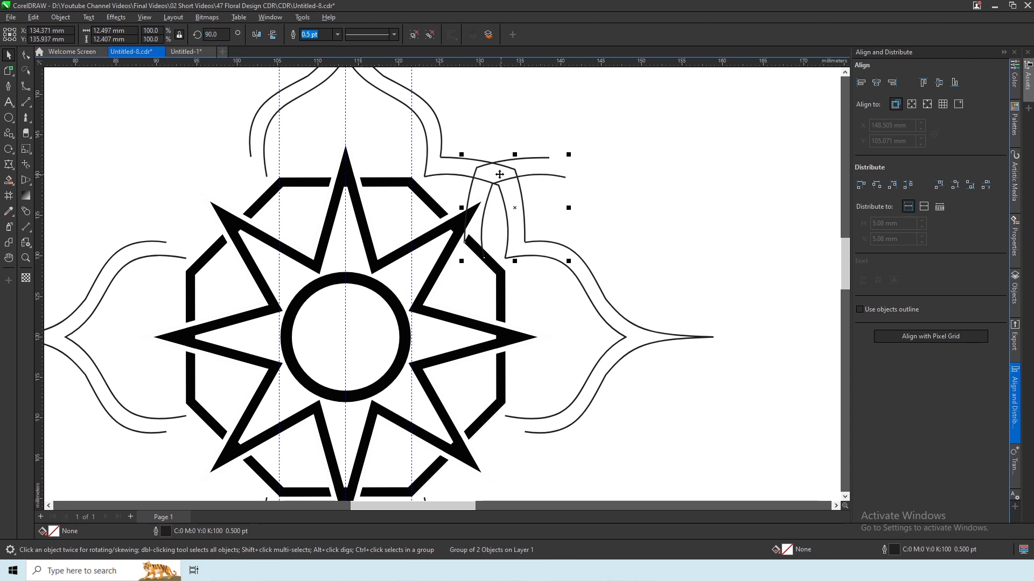
left_click_drag(548, 158, 251, 158)
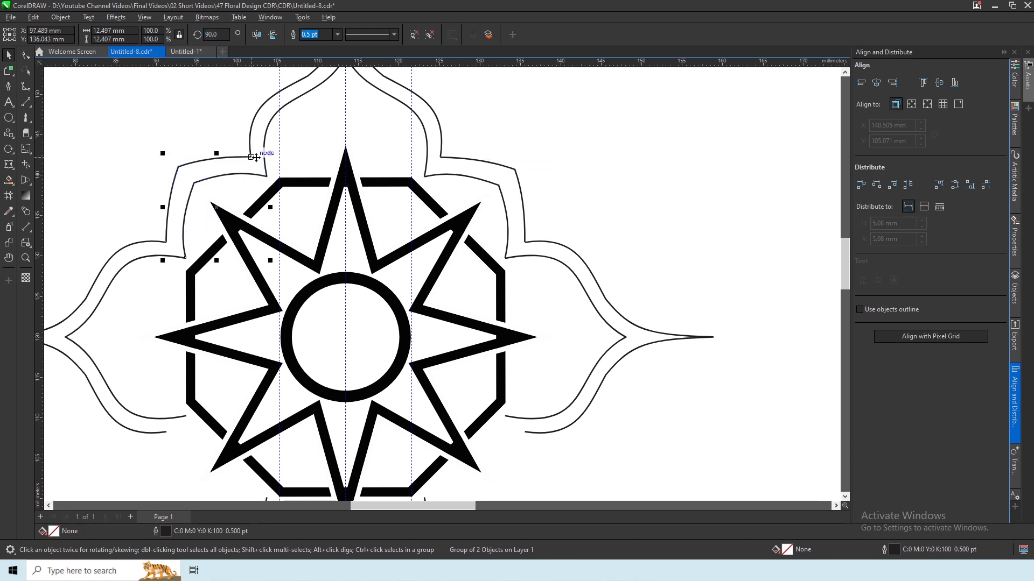
- Group the two upper corner pairs together and duplicate the group
left_click(513, 171, "shift")
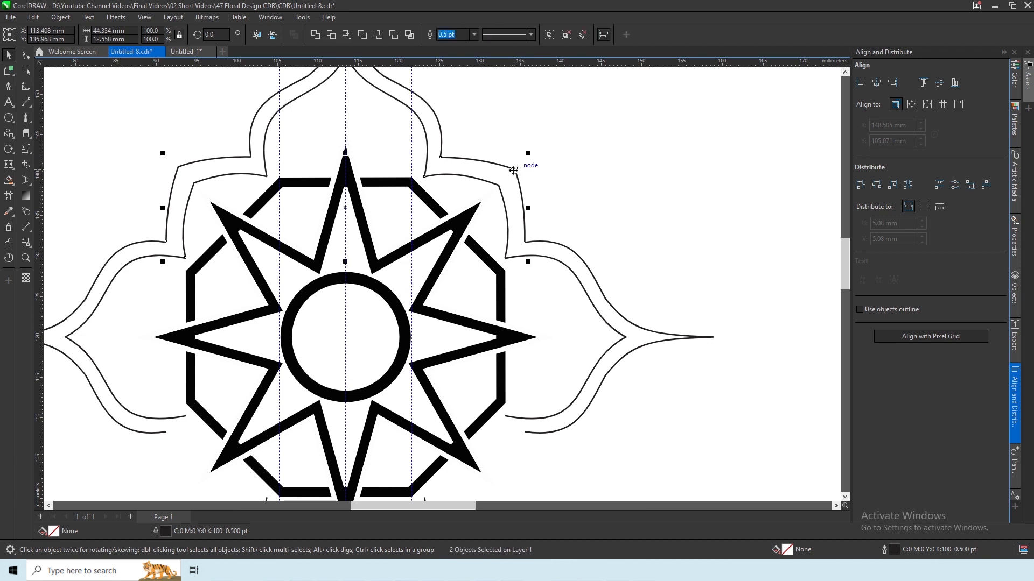
left_click(567, 36)
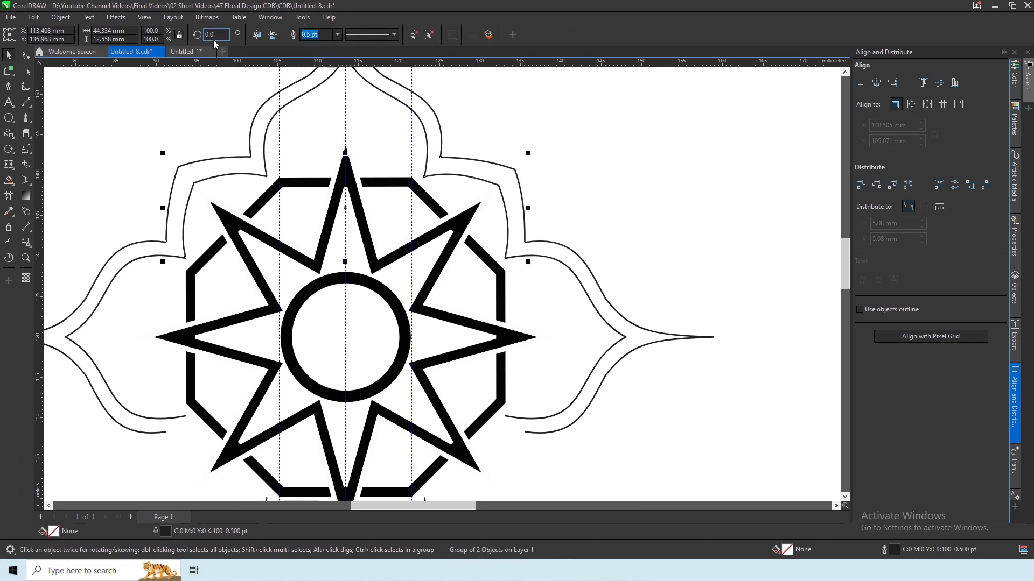
left_click(34, 18)
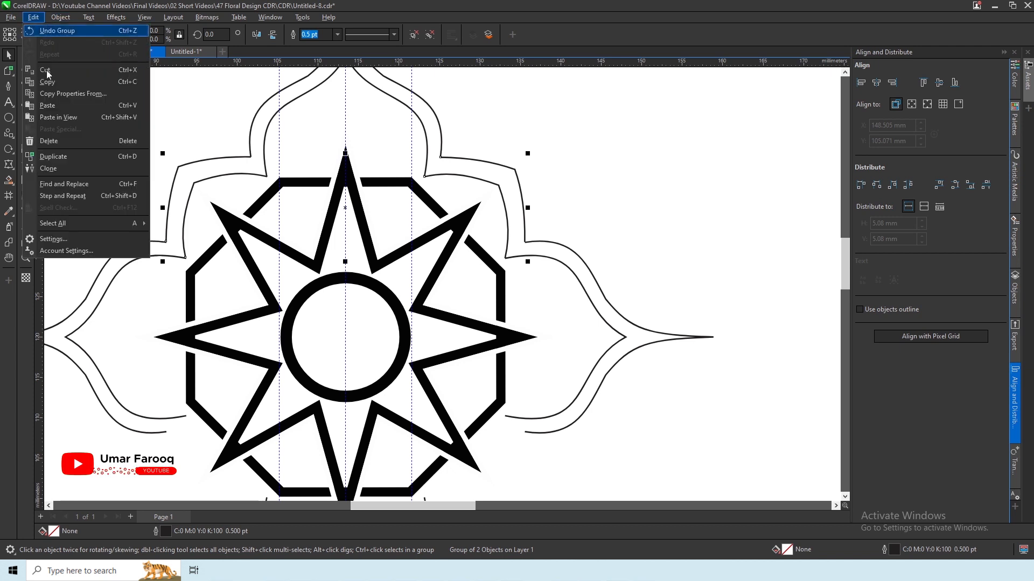
left_click(53, 156)
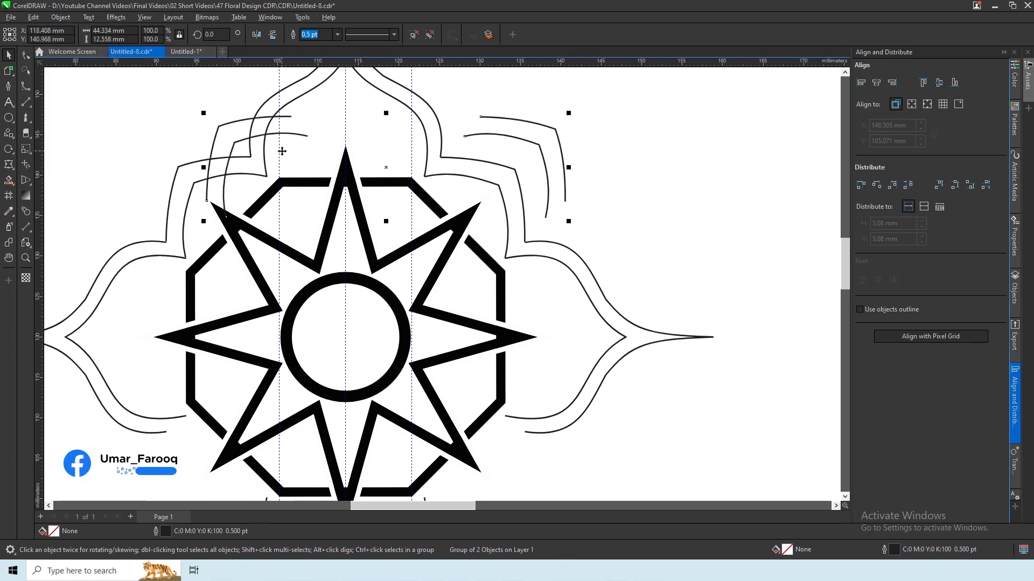
- Mirror the duplicated group vertically and fit it between the side petals and the lower petal
left_click(273, 36)
scroll(377, 161, "down", 3)
scroll(379, 373, "up", 2)
left_click_drag(532, 90, 483, 344)
scroll(510, 294, "down", 4)
scroll(507, 325, "up", 1)
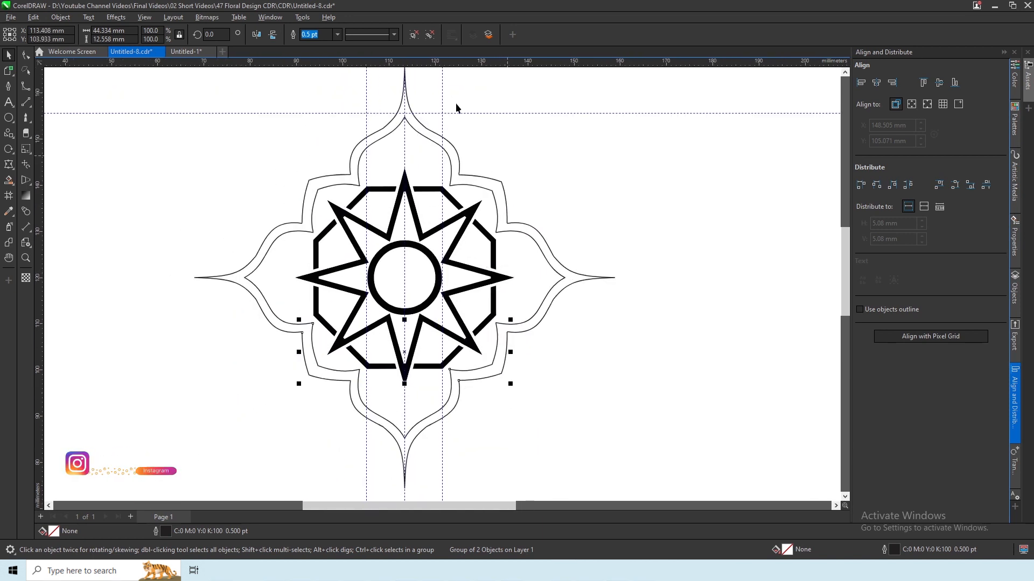
- Ungroup all corner curves in both the lower and upper groups into separate objects
left_click(430, 36)
left_click(483, 186)
left_click(430, 33)
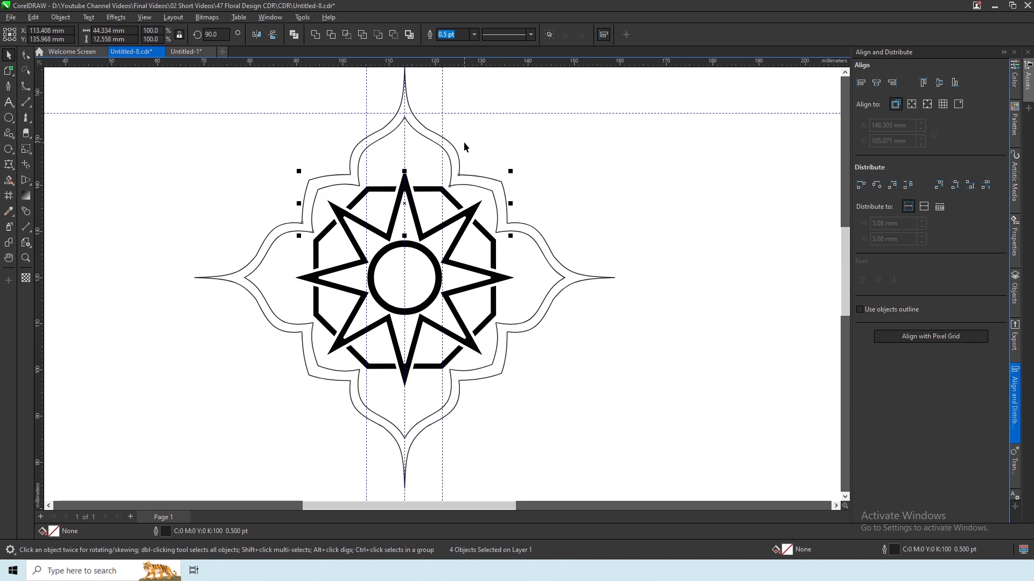
left_click(454, 146)
left_click(493, 197, "shift")
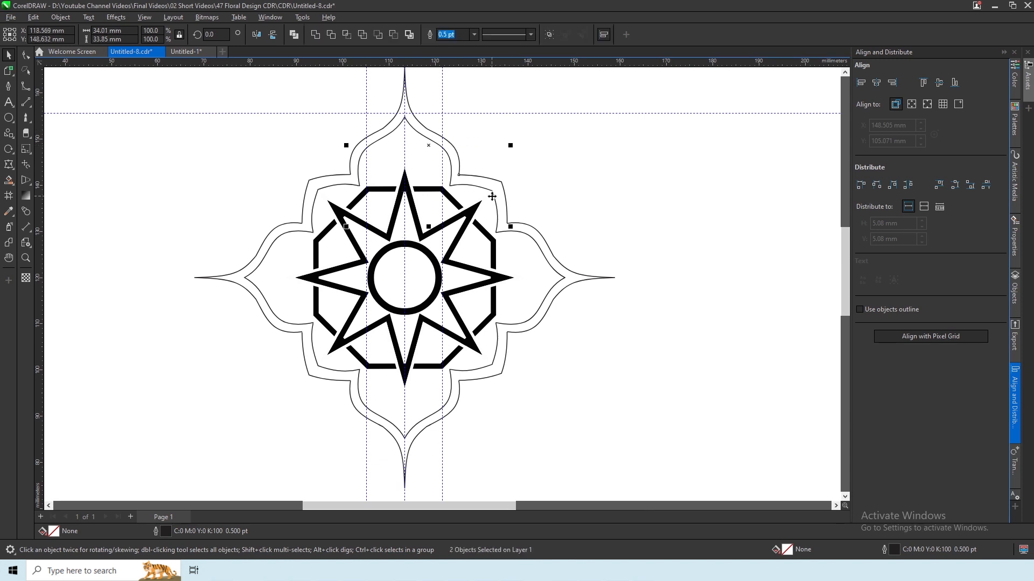
key("Escape")
scroll(407, 214, "down", 3)
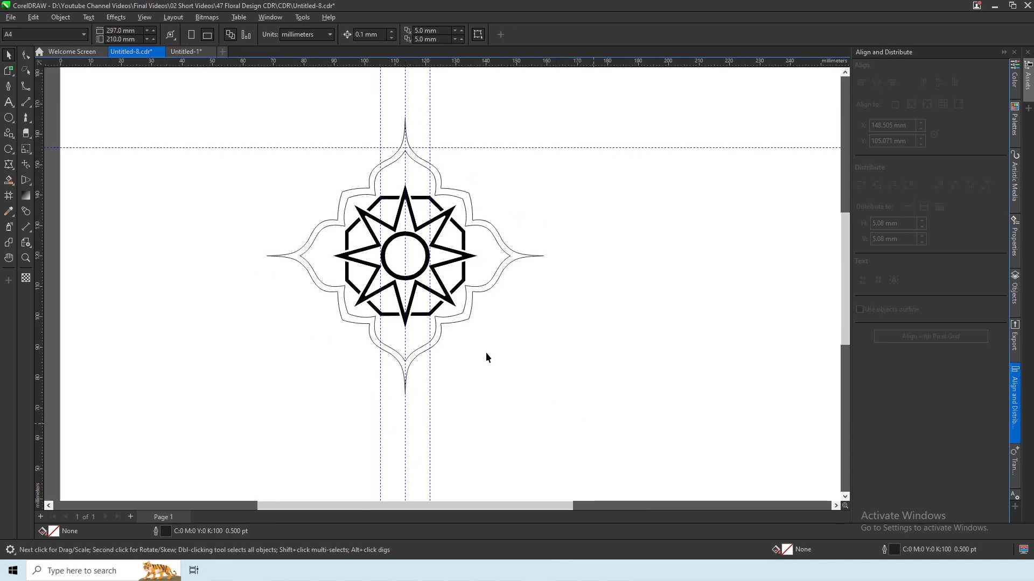
- Combine all petal and corner curves around the central star into one curve and save the drawing
left_click_drag(241, 94, 241, 92)
scroll(418, 224, "up", 1)
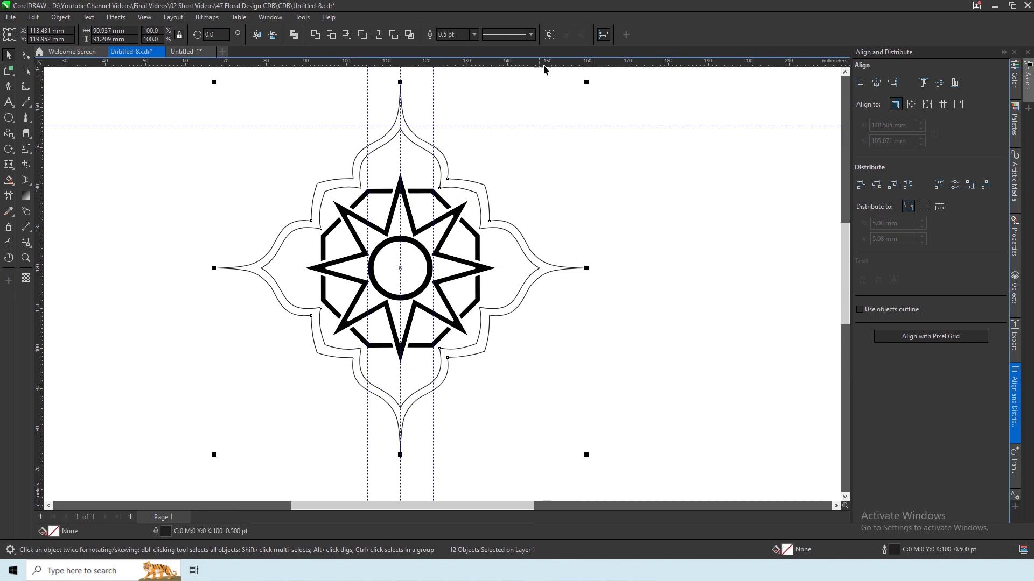
left_click(294, 35)
left_click(26, 56)
scroll(228, 157, "up", 1)
key("ctrl+s")
- Join the overlapping end nodes on both sides of the upper petal and on the left petal's upper side
left_click_drag(454, 188, 482, 216)
left_click(110, 35)
left_click_drag(462, 167, 496, 194)
left_click(110, 35)
left_click(110, 35)
left_click_drag(346, 172, 383, 209)
left_click(110, 35)
left_click_drag(291, 229, 328, 266)
left_click(110, 35)
left_click(110, 35)
- Join the overlapping end nodes at the left petal's lower side, both sides of the lower petal, and both sides of the right petal
left_click_drag(310, 349, 312, 377)
left_click(110, 35)
left_click(110, 35)
left_click(110, 35)
mouse_move(349, 410)
left_mouse_down()
mouse_move(369, 430)
mouse_move(365, 400)
left_mouse_up()
left_click(110, 35)
left_click_drag(484, 398, 465, 419)
left_click(110, 35)
left_click_drag(487, 437, 477, 413)
left_click(110, 34)
left_click_drag(538, 328, 503, 358)
left_click(109, 35)
left_click_drag(614, 395, 535, 362)
left_click(110, 35)
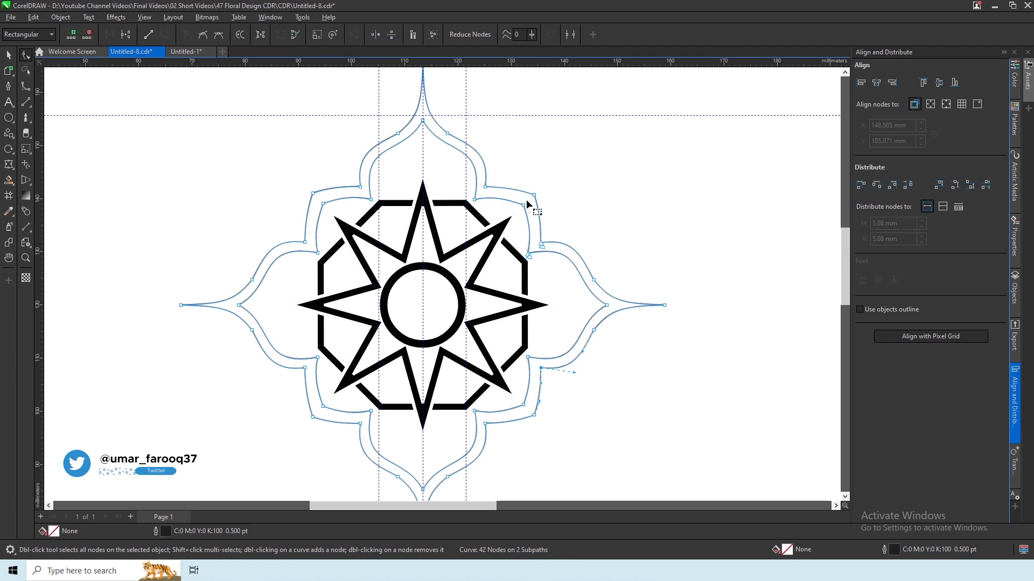
scroll(549, 237, "up", 1)
left_click_drag(521, 289, 493, 262)
left_click(110, 35)
- Set the combined floral curve's outline to None and fill it with C:75 M:68 Y:65 K:90
scroll(411, 193, "down", 2)
key("space")
left_click(326, 35)
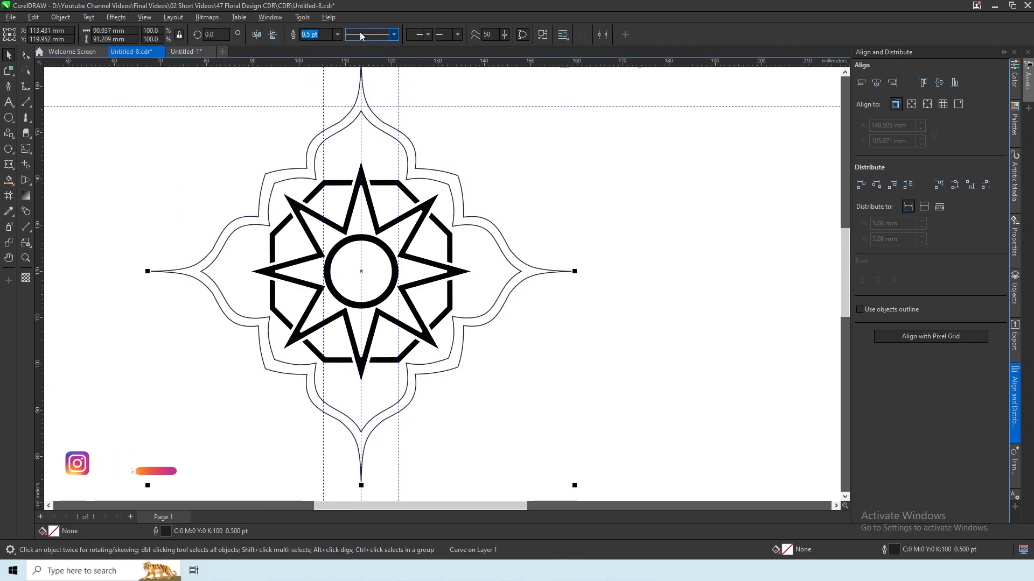
left_click(338, 35)
left_click(315, 47)
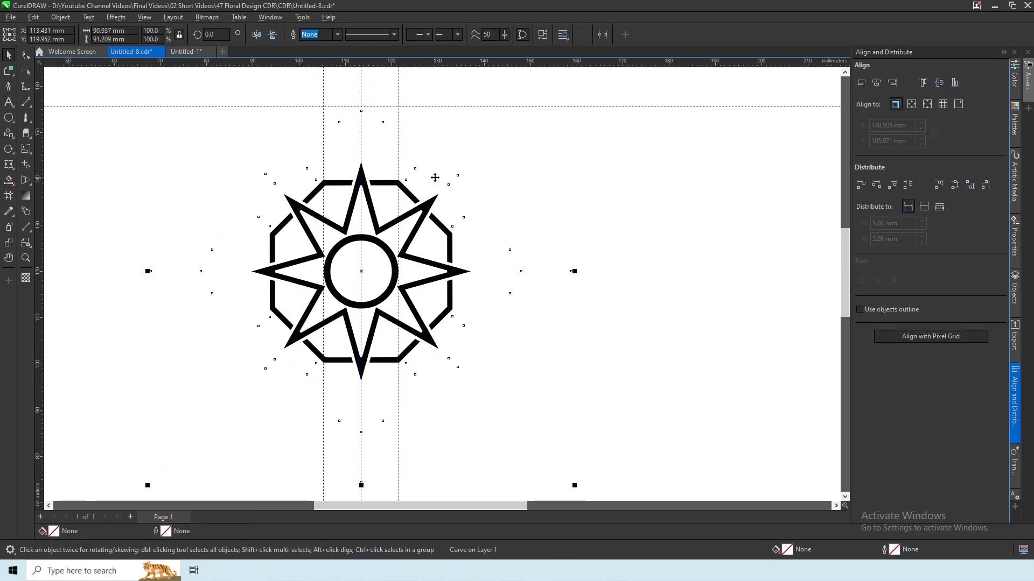
left_click(1014, 82)
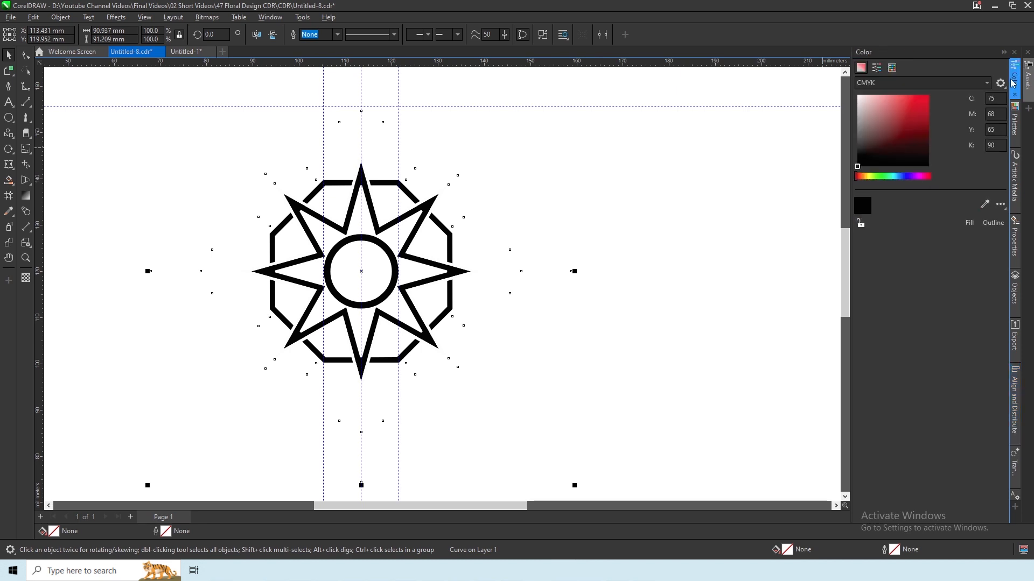
left_click(970, 223)
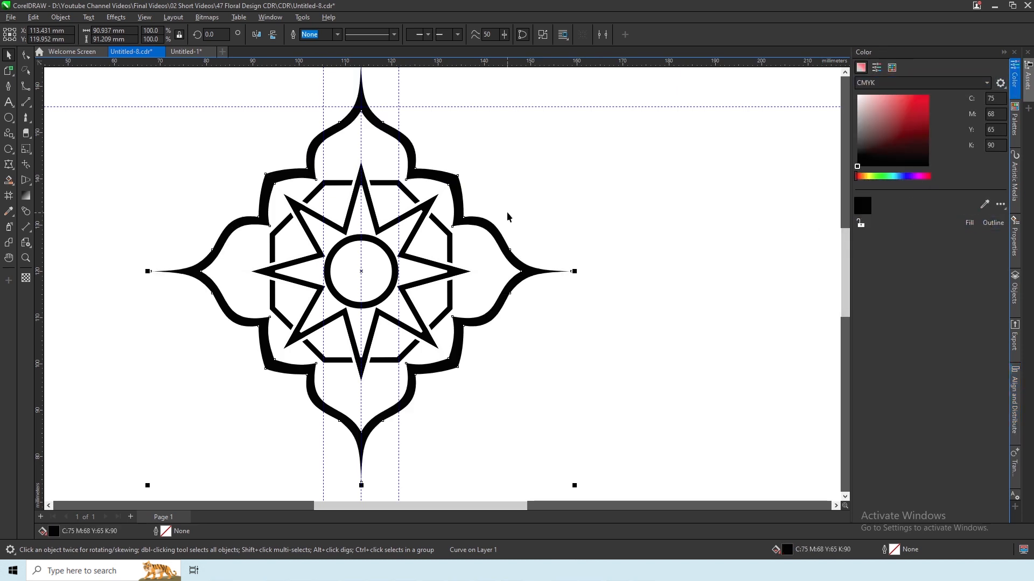
- Deselect the floral curve and save the drawing as Untitled-9.cdr
left_click(513, 200)
scroll(383, 217, "down", 2)
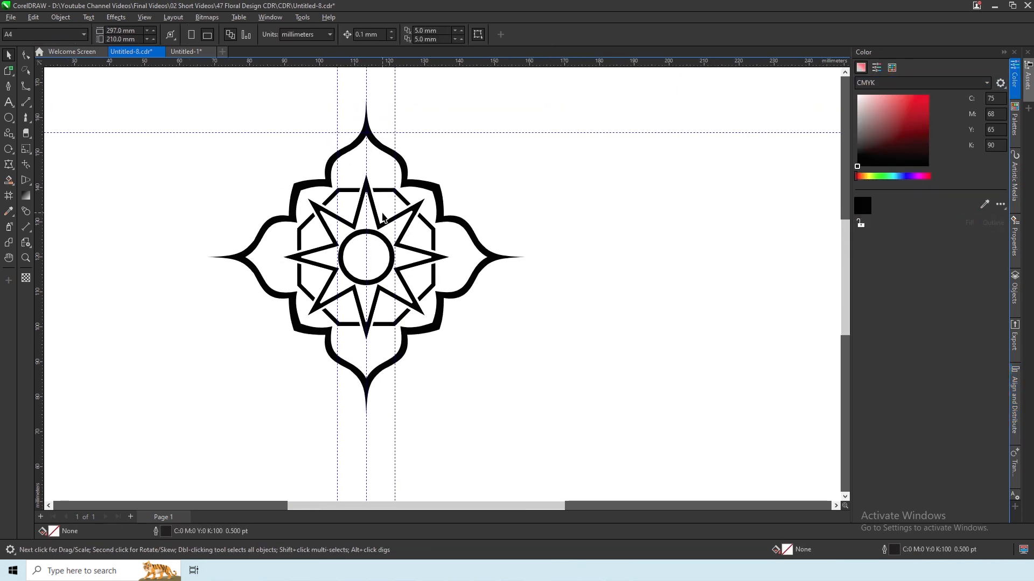
key("ctrl+s")
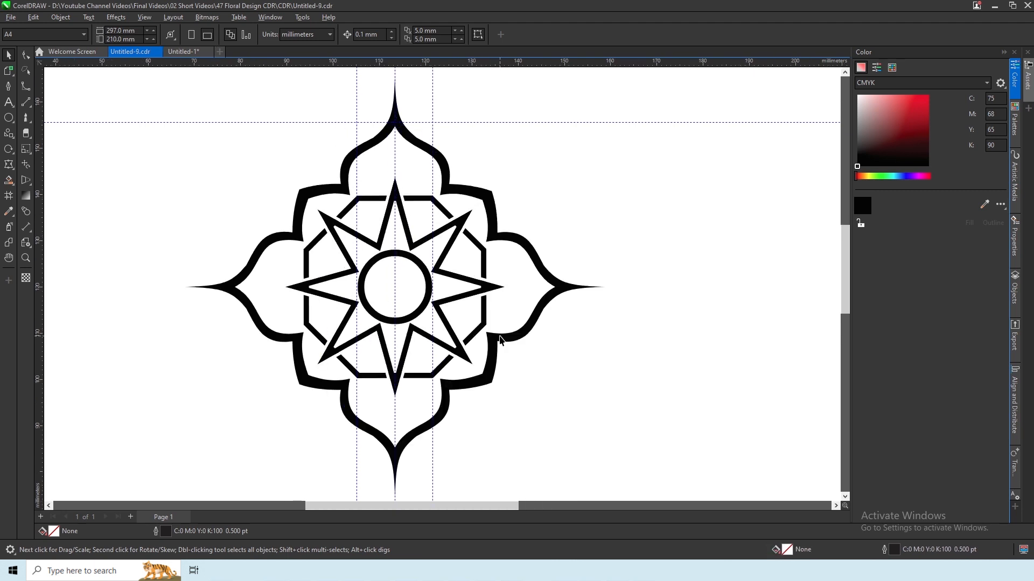
- Paste a copy of the filled floral curve in place and rotate it to 315 degrees
left_click(500, 337)
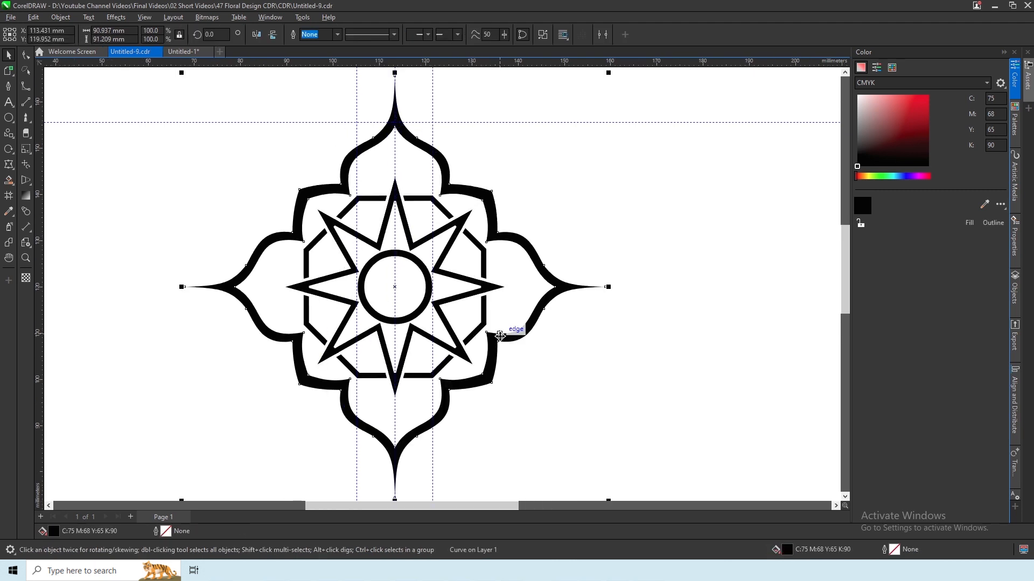
left_click(33, 17)
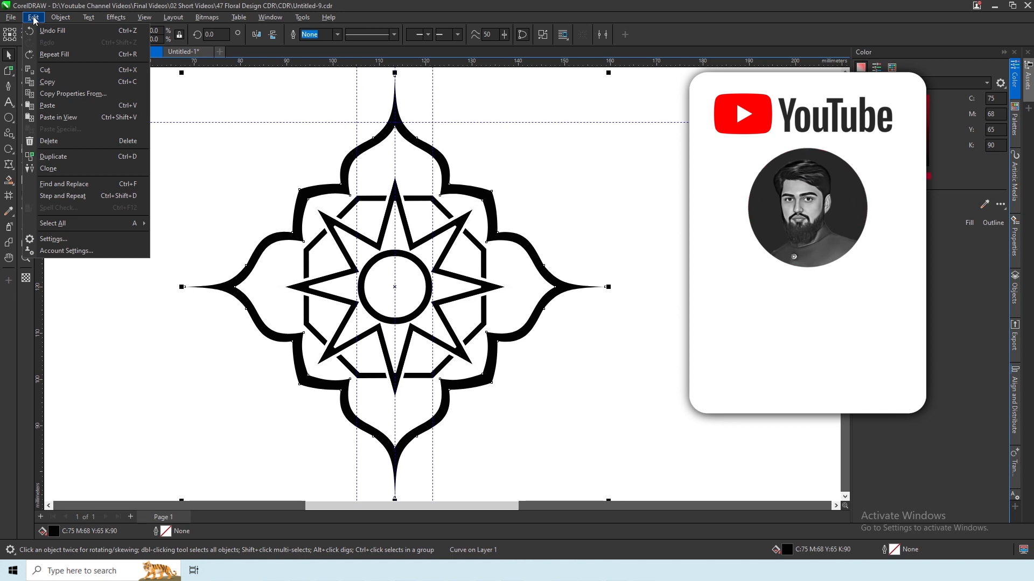
left_click(48, 79)
left_click(34, 17)
left_click(55, 105)
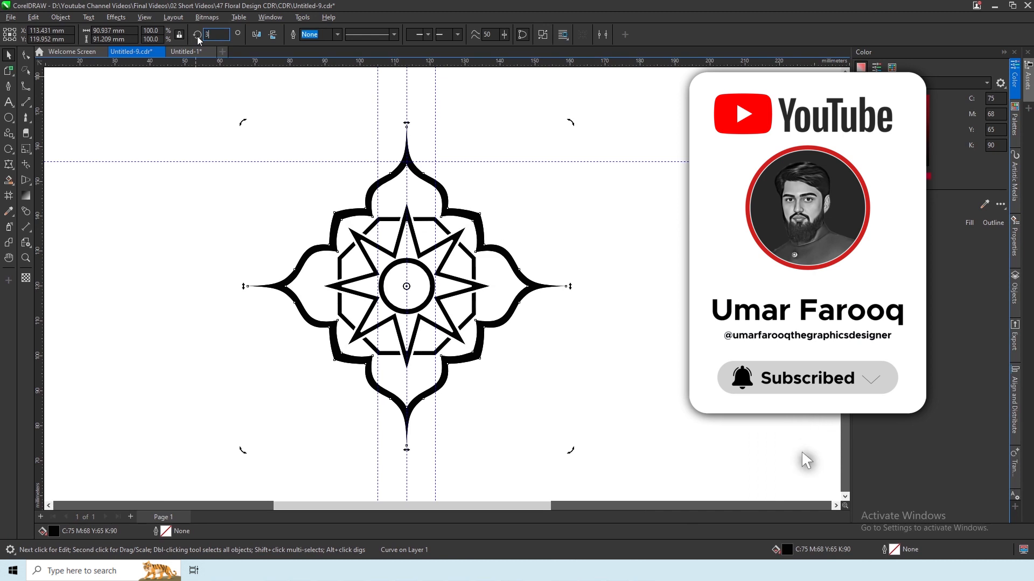
type("315")
key("Return")
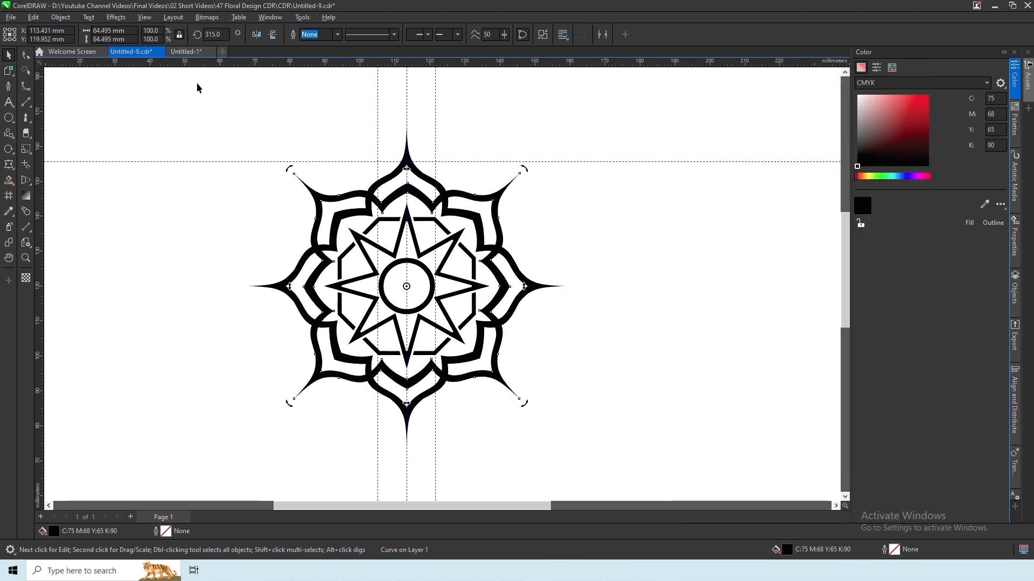
scroll(300, 242, "up", 1)
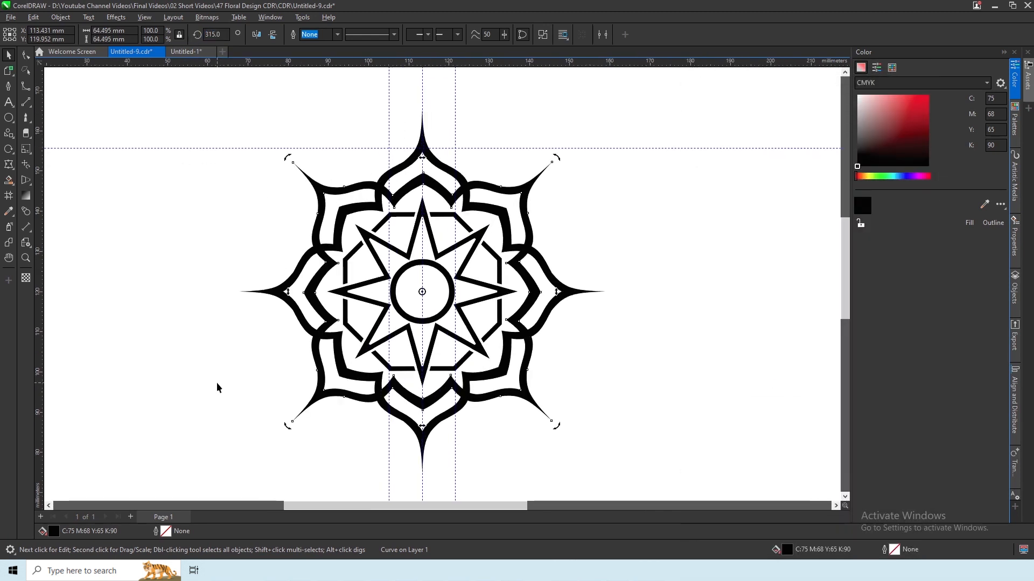